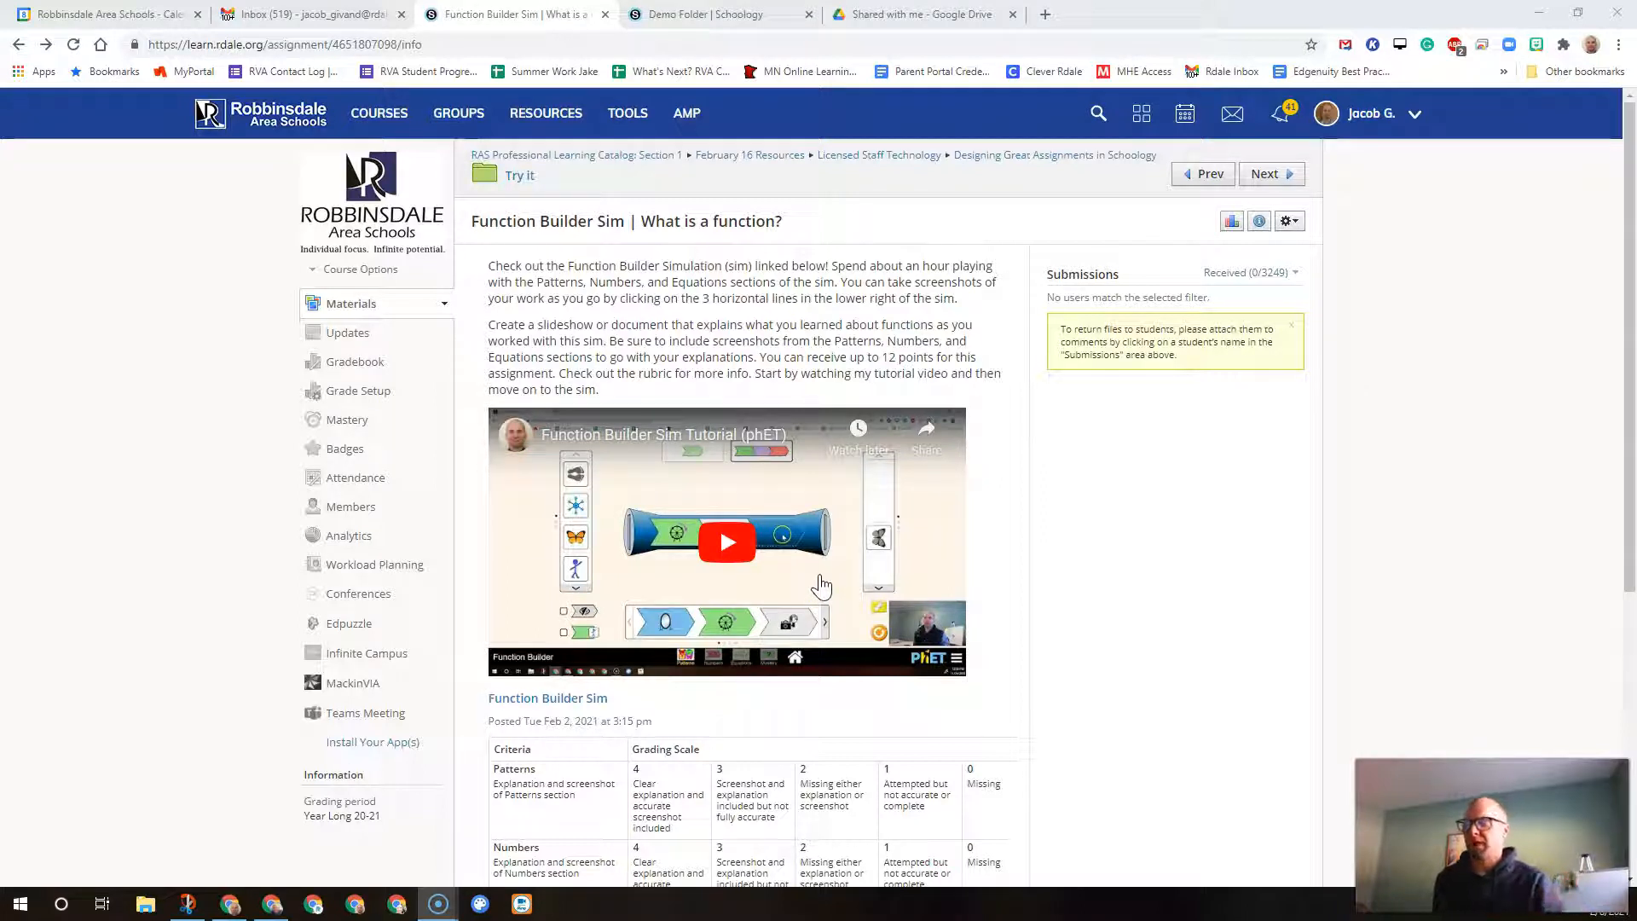
# Step: Open the Function Builder Sim link from the assignment description, then return to the assignment page
pyautogui.scroll(-3, 1108, 656)
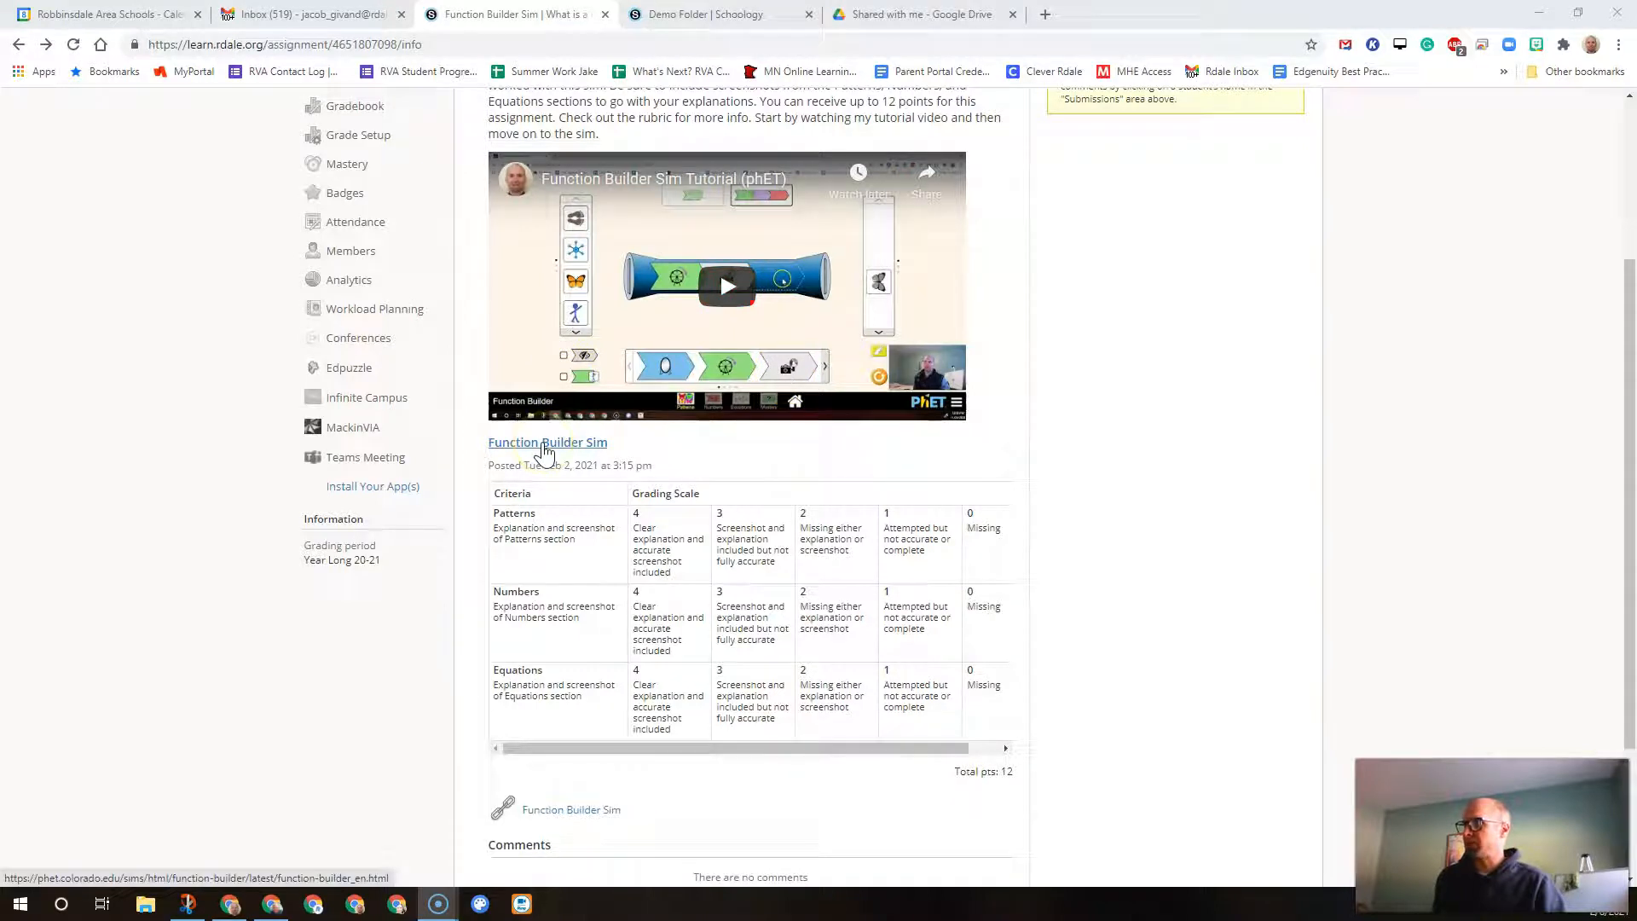
pyautogui.click(544, 445)
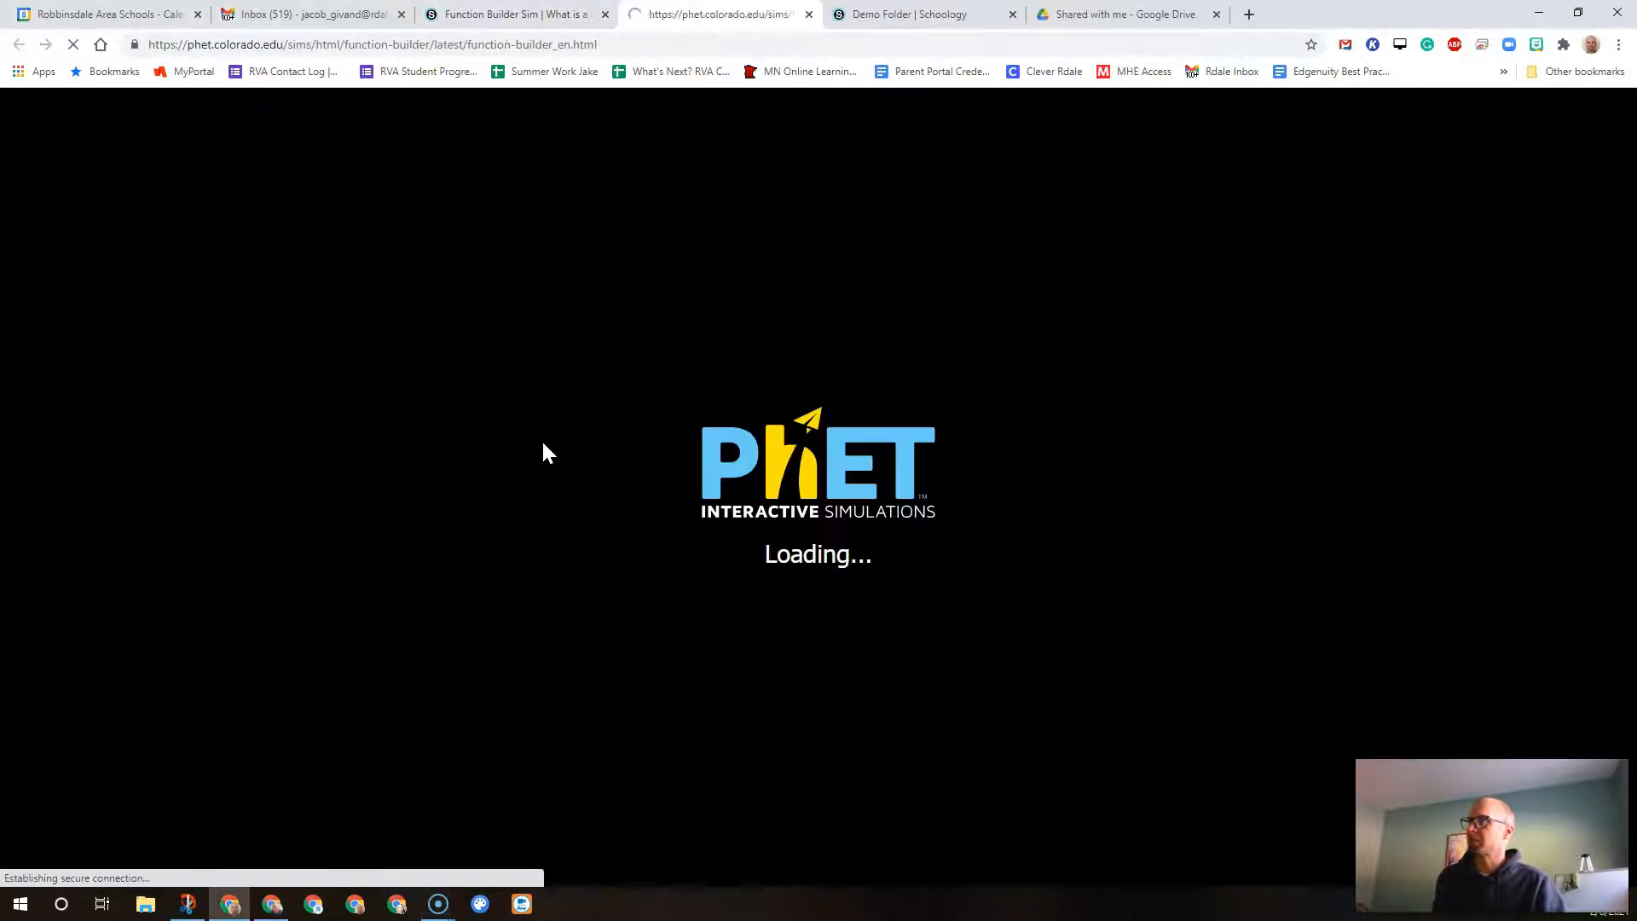
pyautogui.click(493, 15)
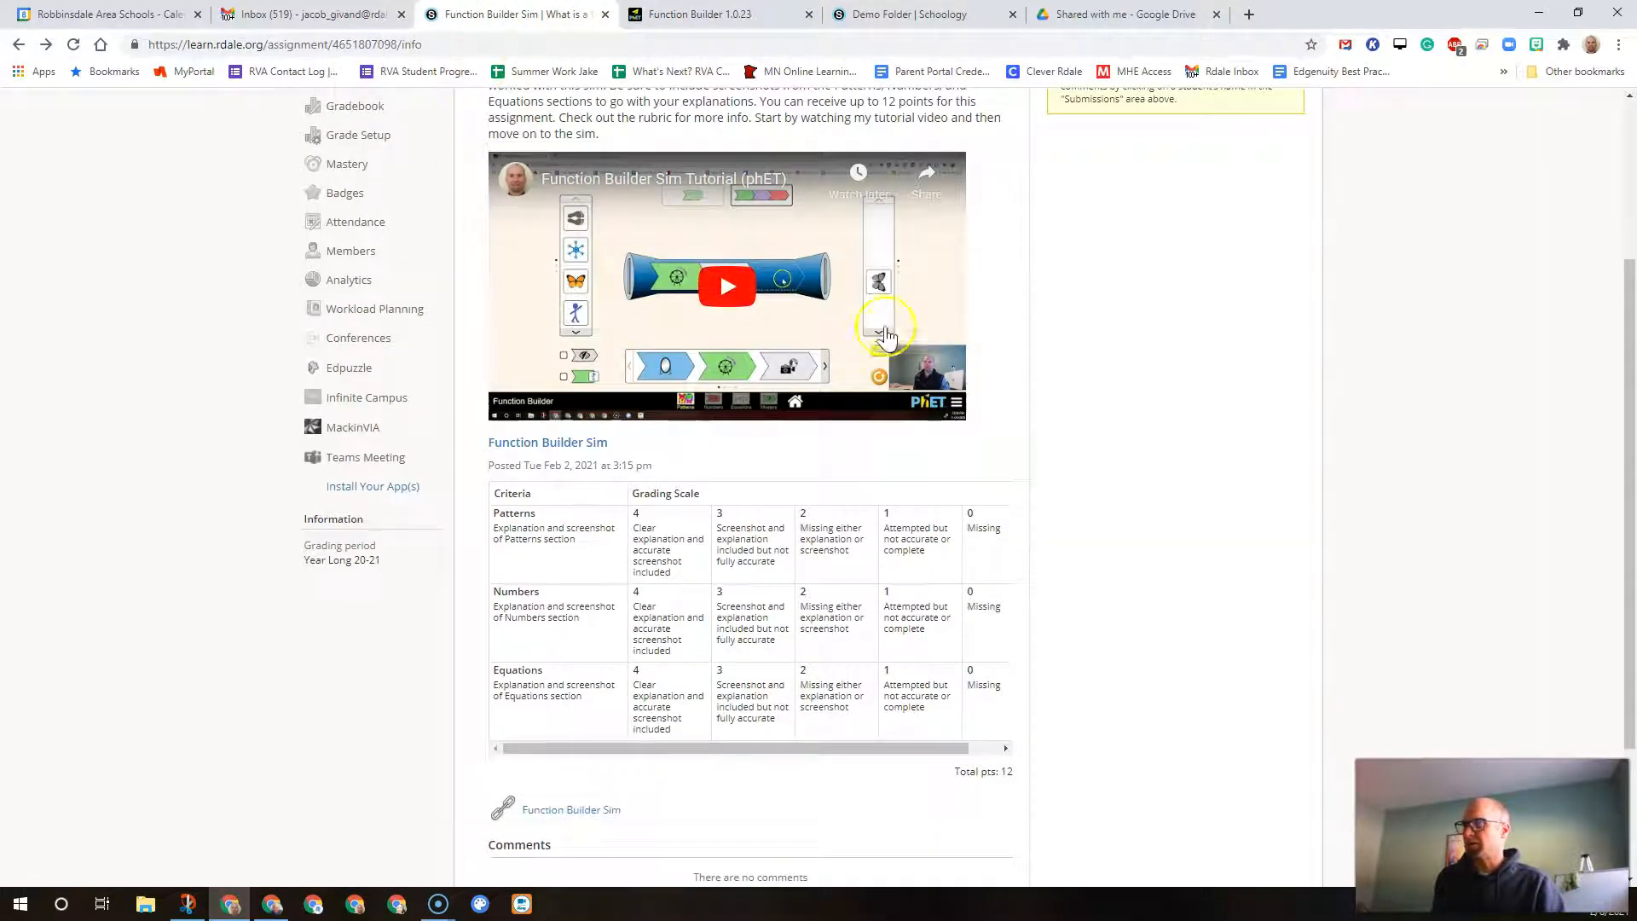
# Step: Open the embedded Function Builder Sim tutorial video on YouTube, pause it and copy its share link
pyautogui.click(840, 361)
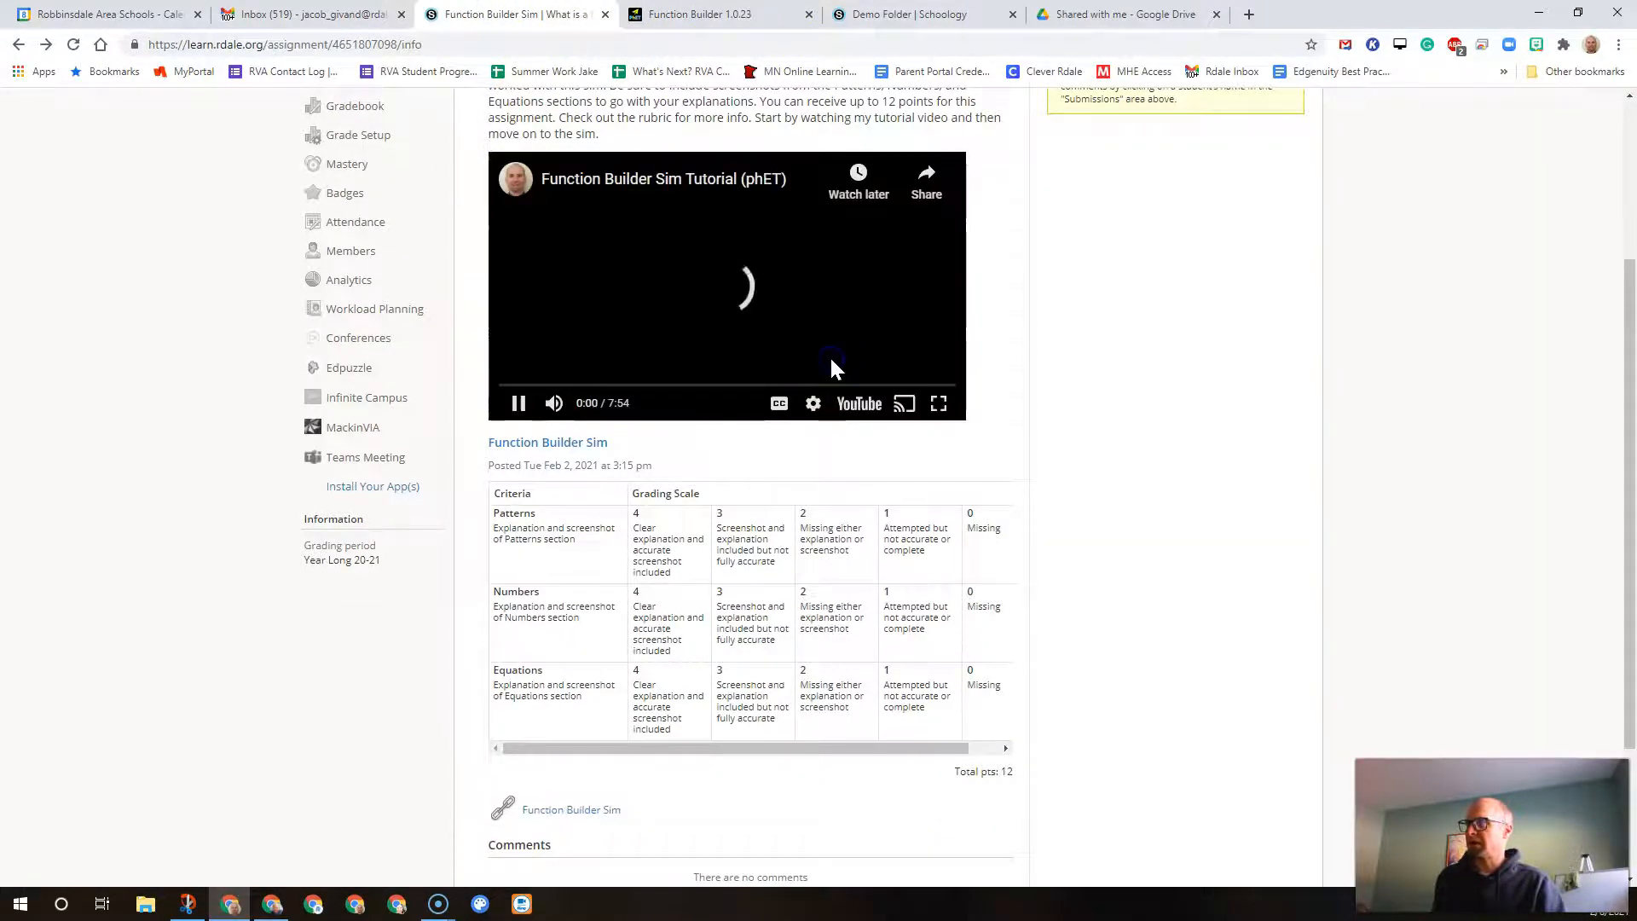
pyautogui.click(855, 406)
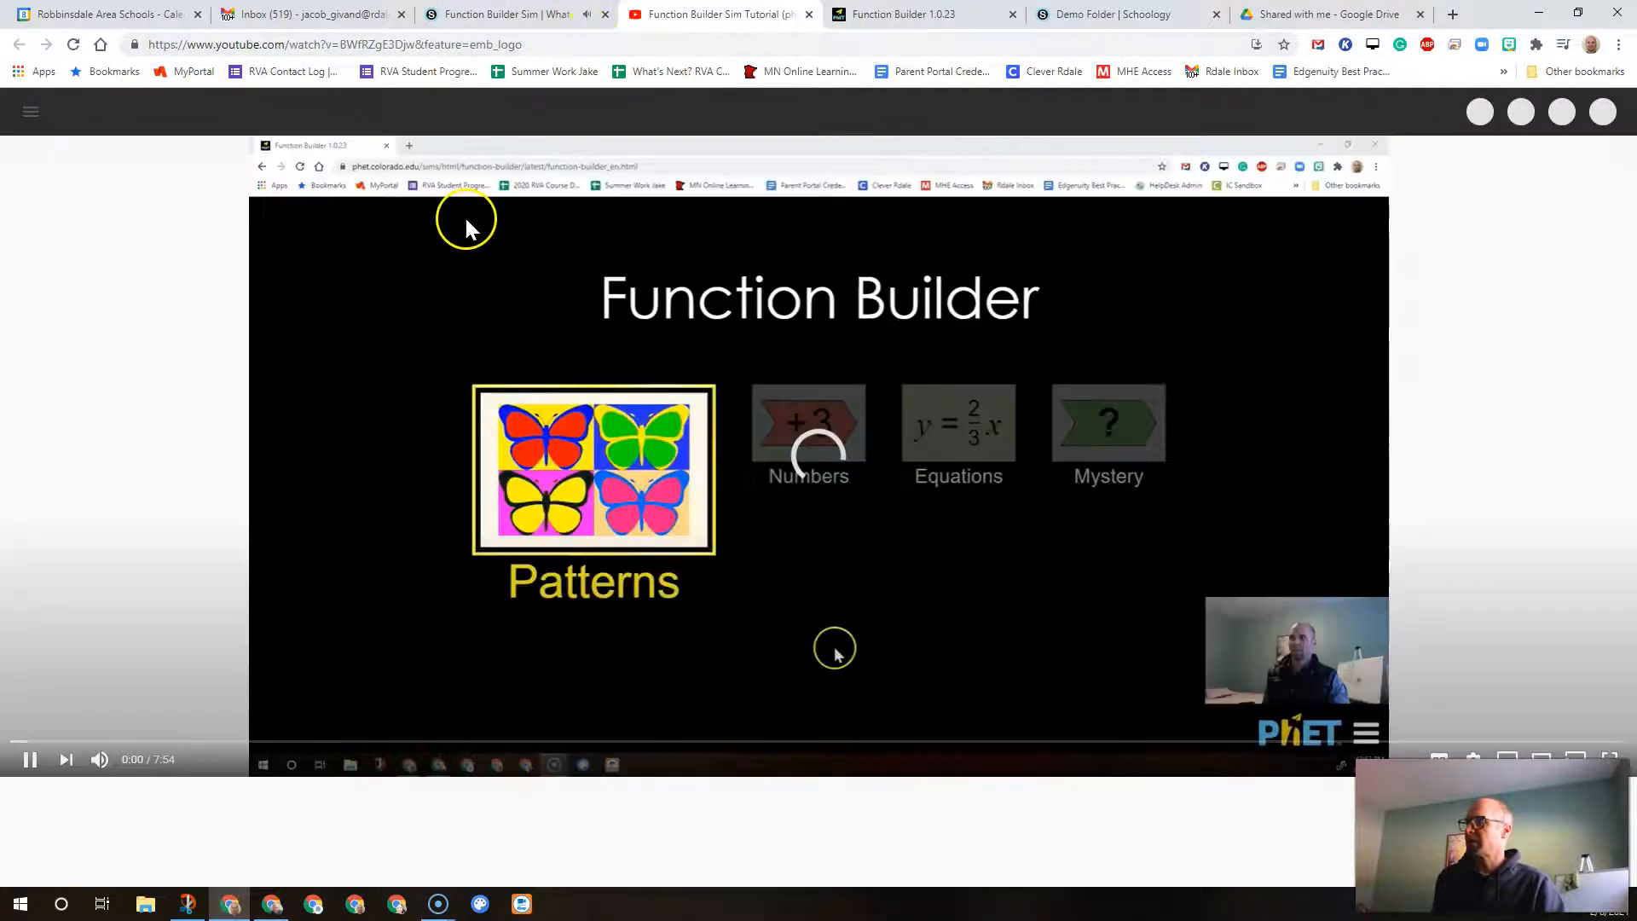
pyautogui.click(30, 774)
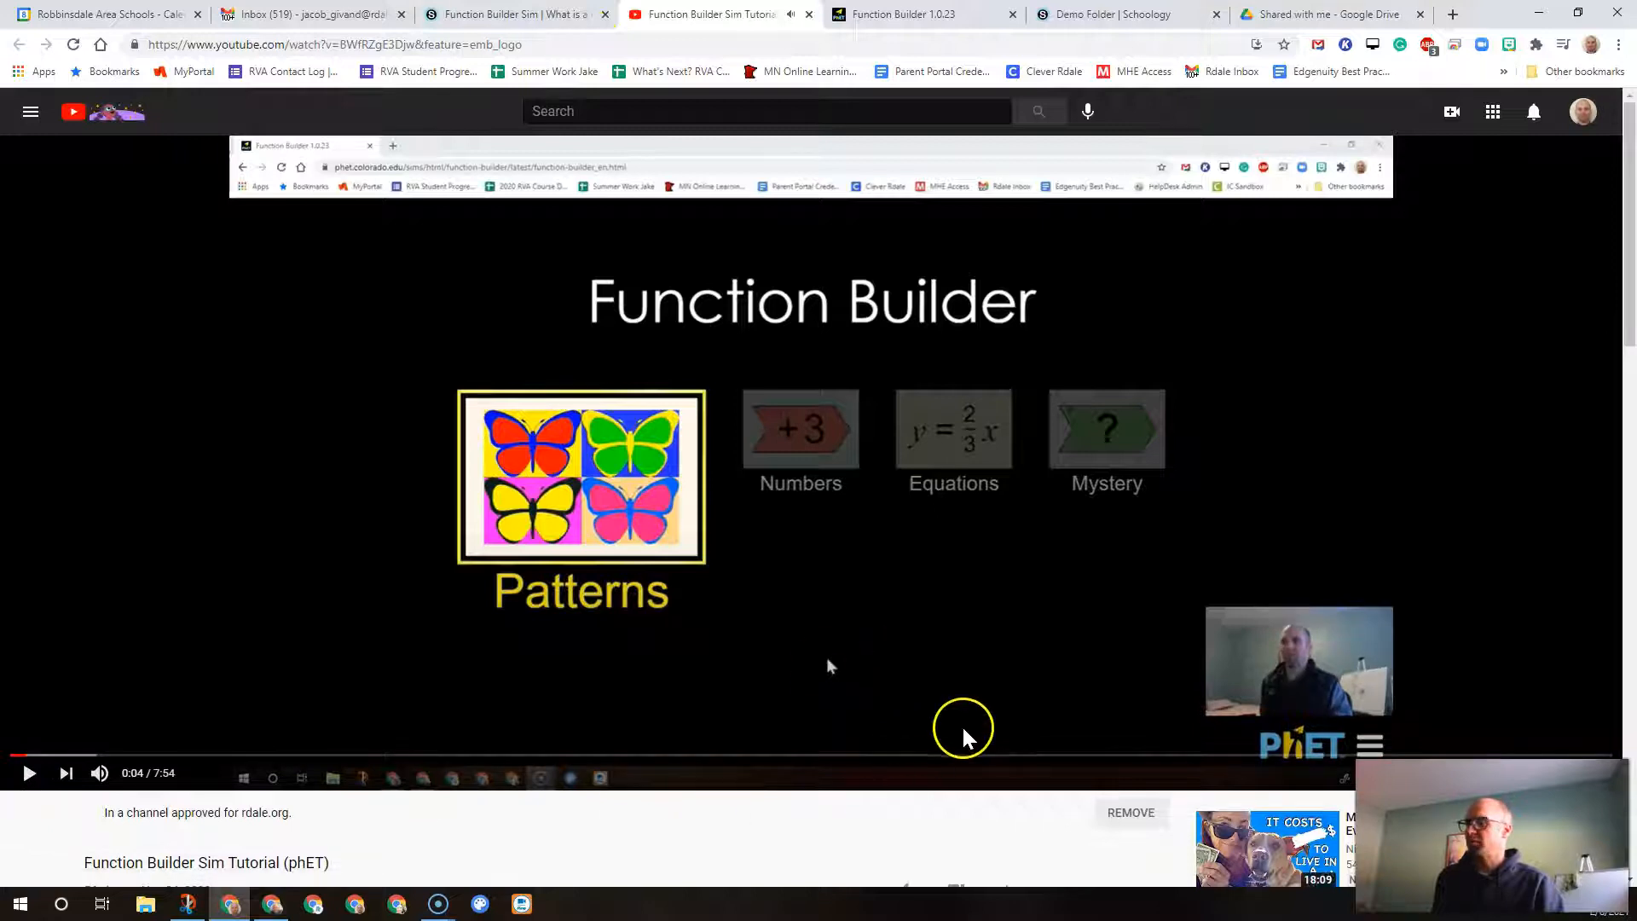
pyautogui.scroll(-3, 895, 746)
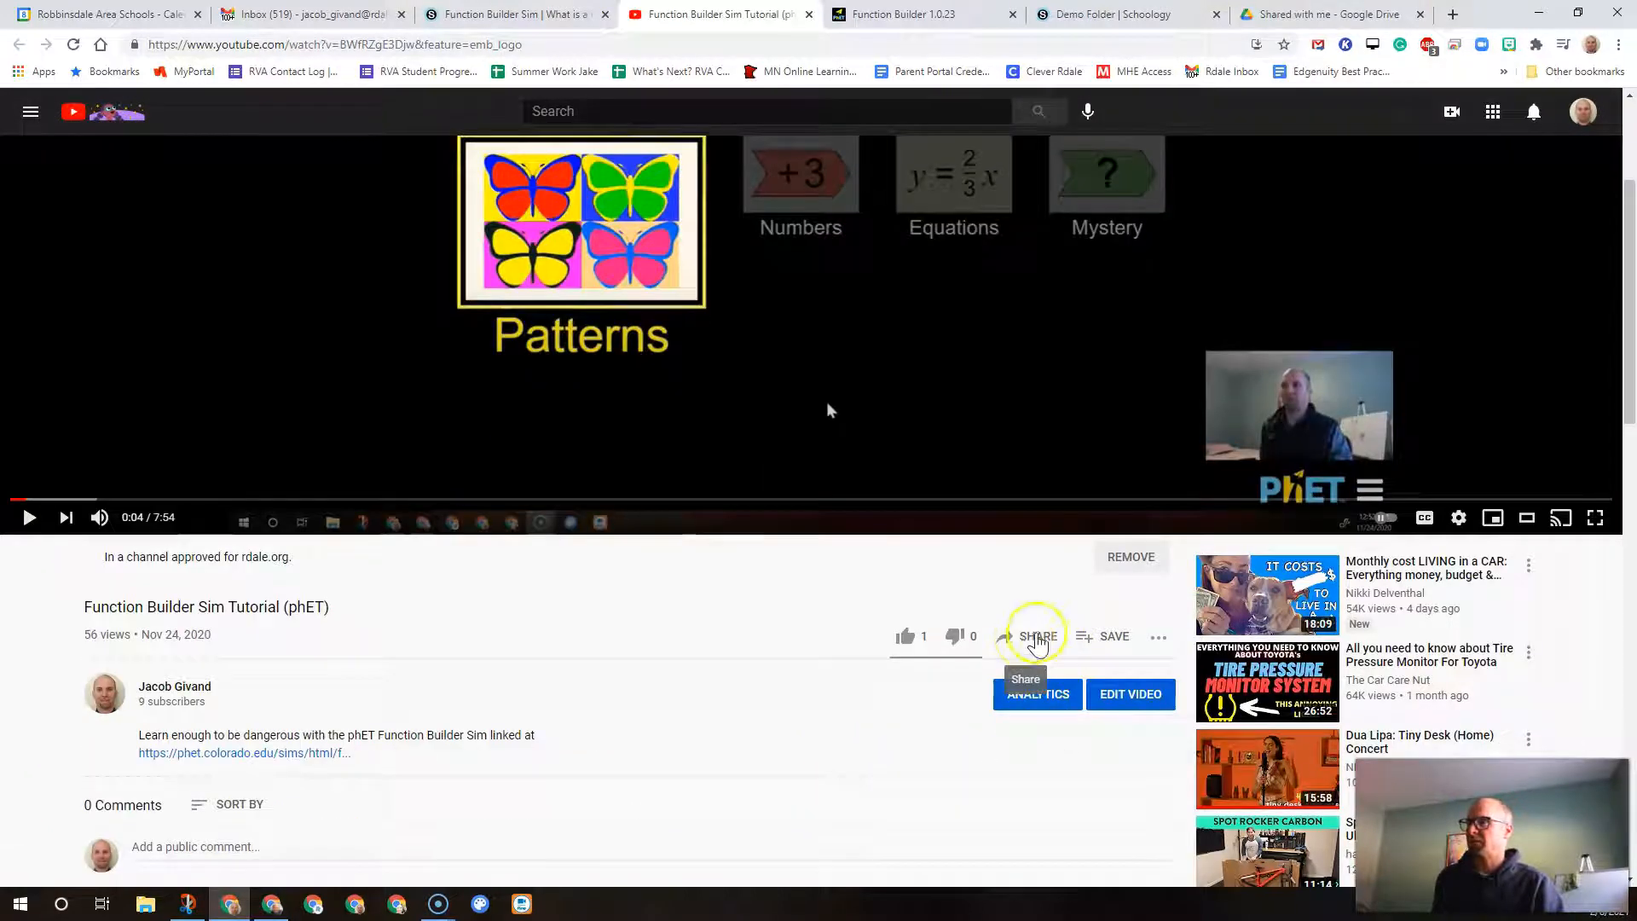
pyautogui.click(1030, 647)
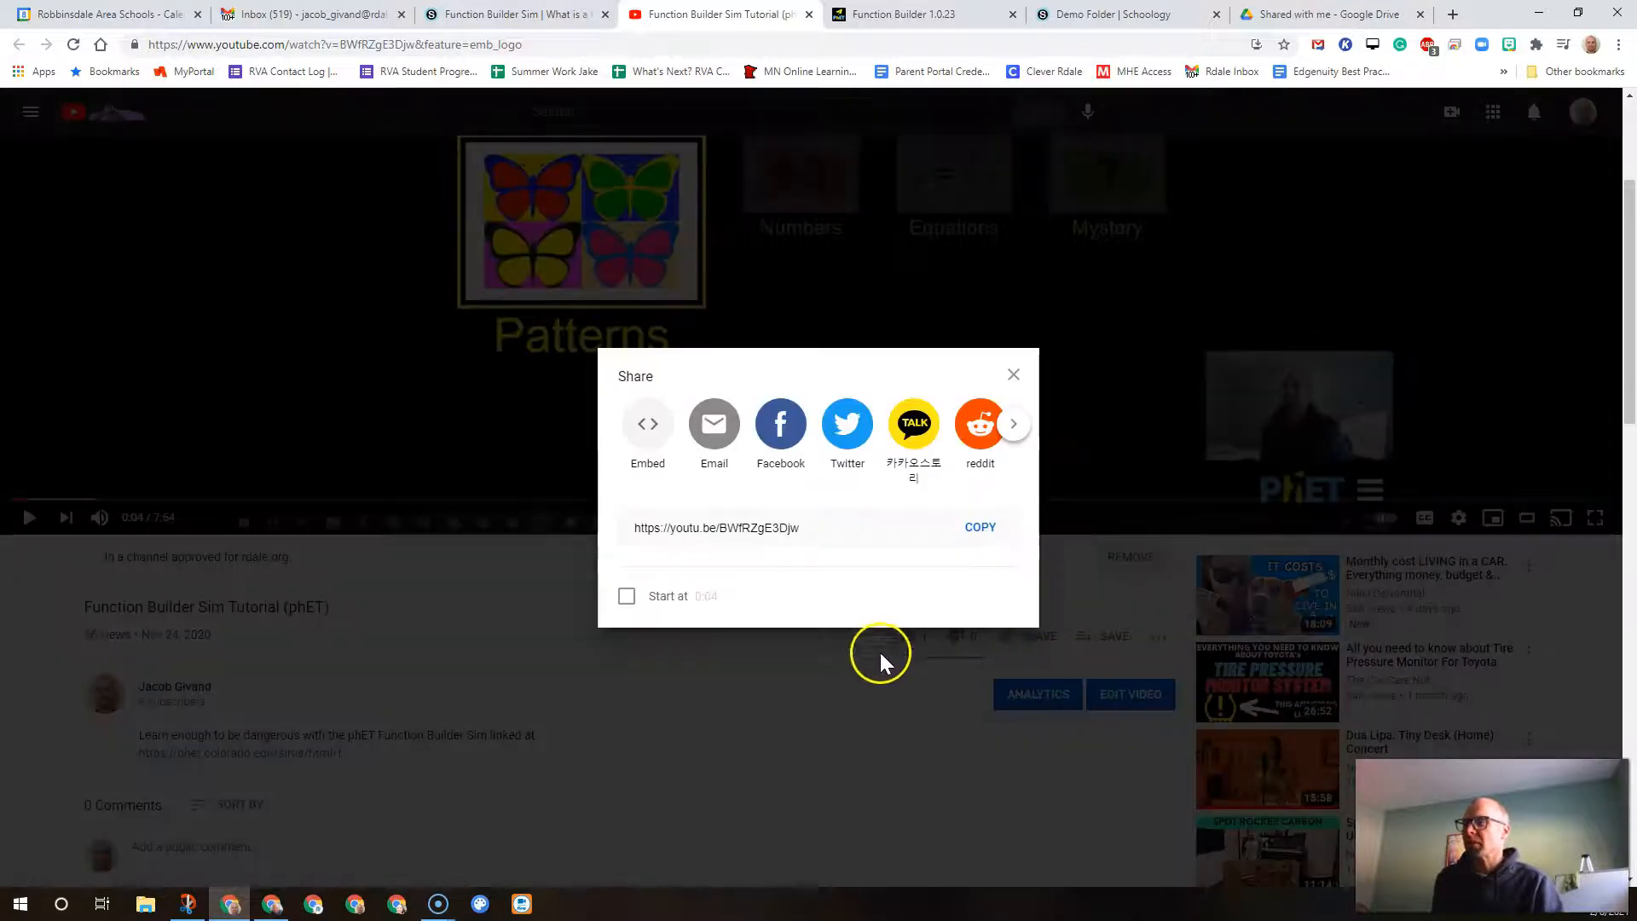
pyautogui.click(980, 529)
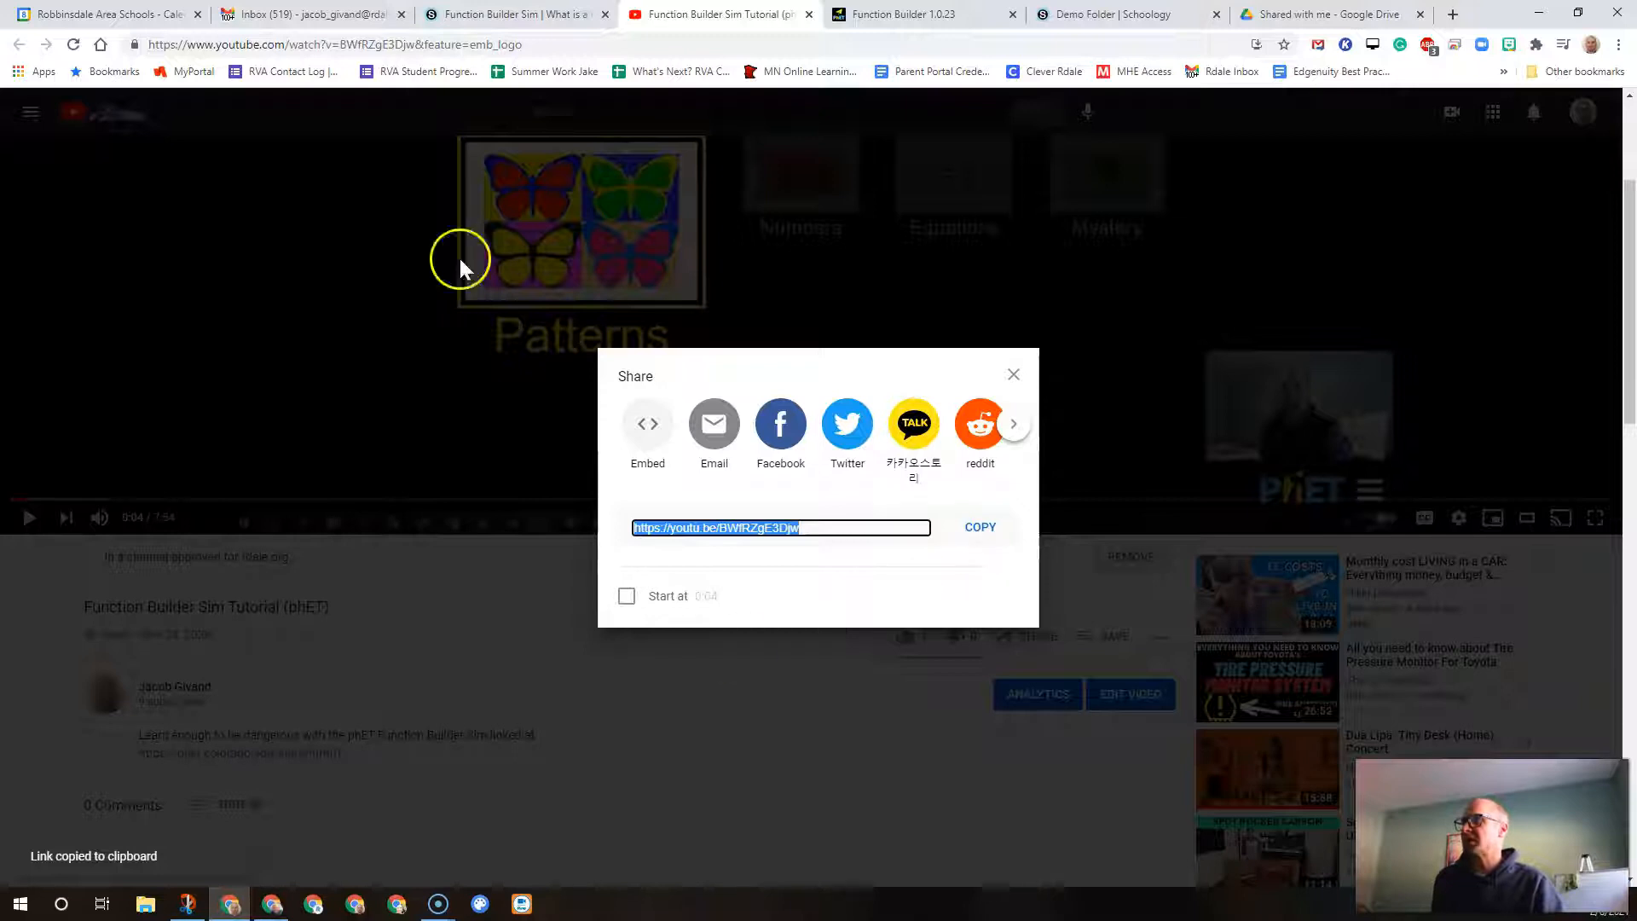
# Step: Return to the Function Builder Sim assignment in Schoology and open it for editing
pyautogui.click(501, 15)
pyautogui.scroll(3, 1110, 511)
pyautogui.click(1298, 224)
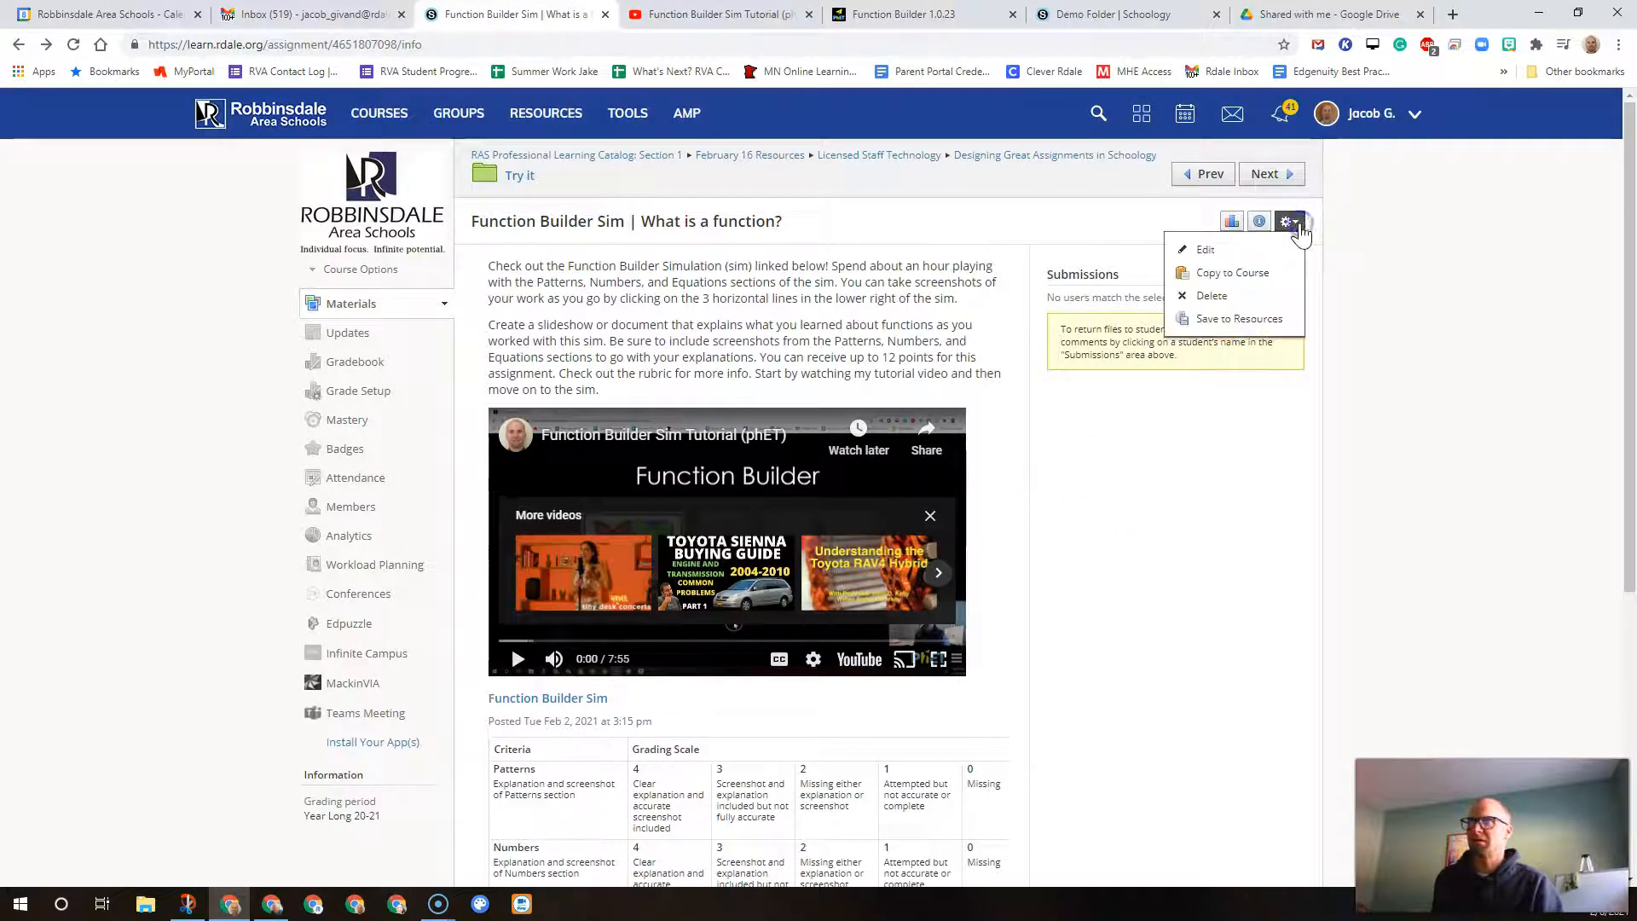
pyautogui.click(1236, 248)
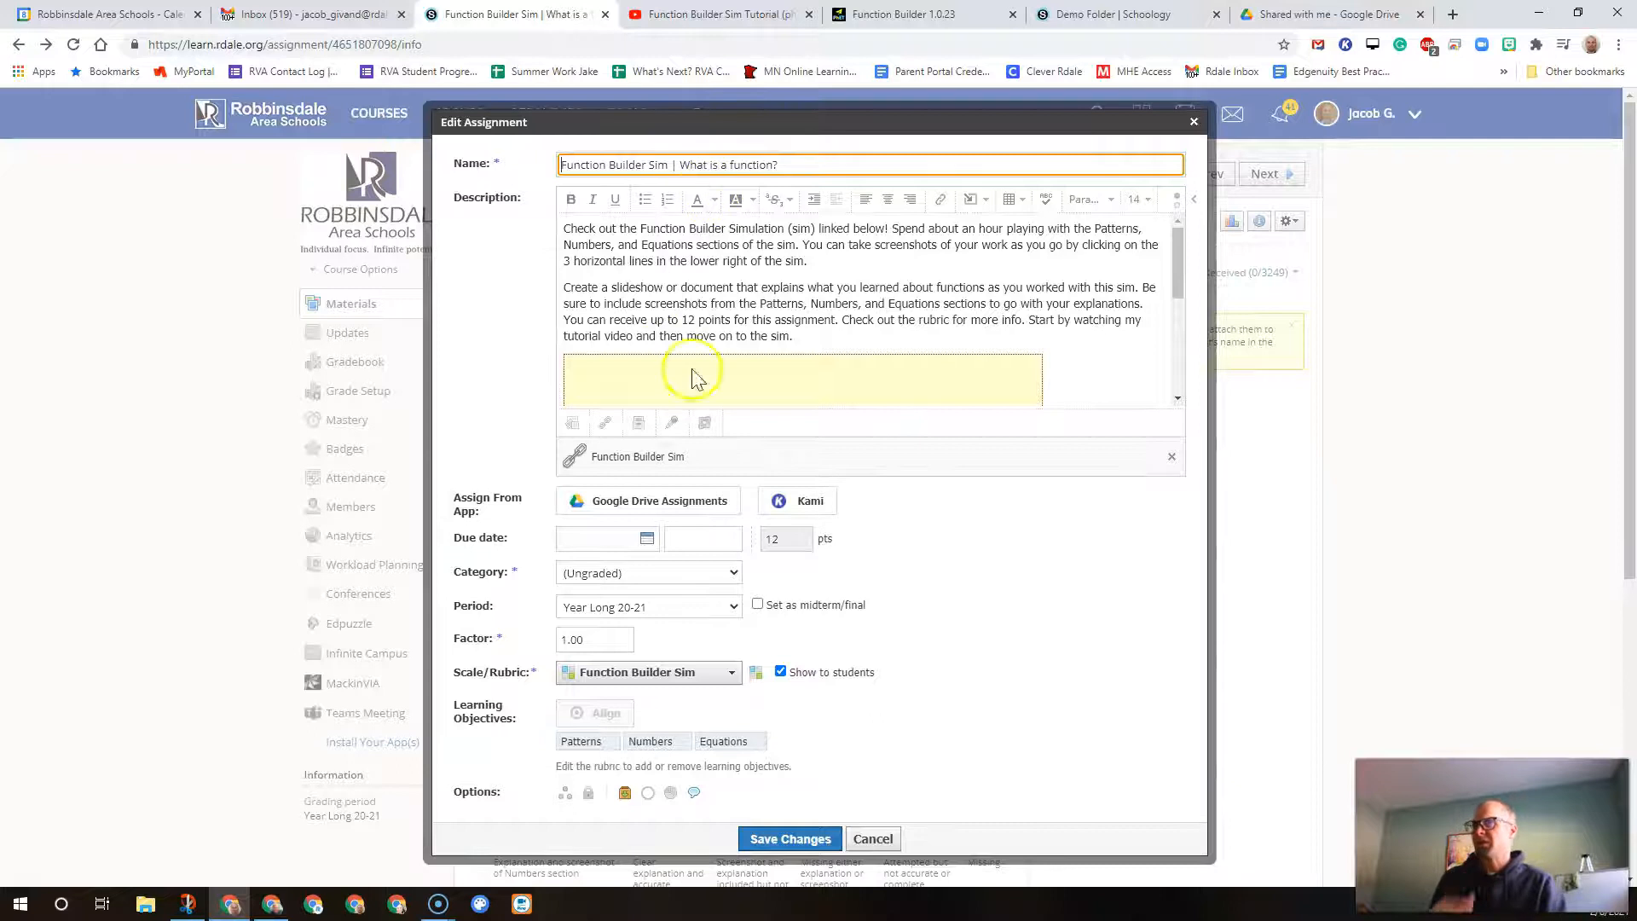
# Step: Start a new assignment in the Demo Folder and name it "Function Builder Sim | What is a function?"
pyautogui.click(1102, 17)
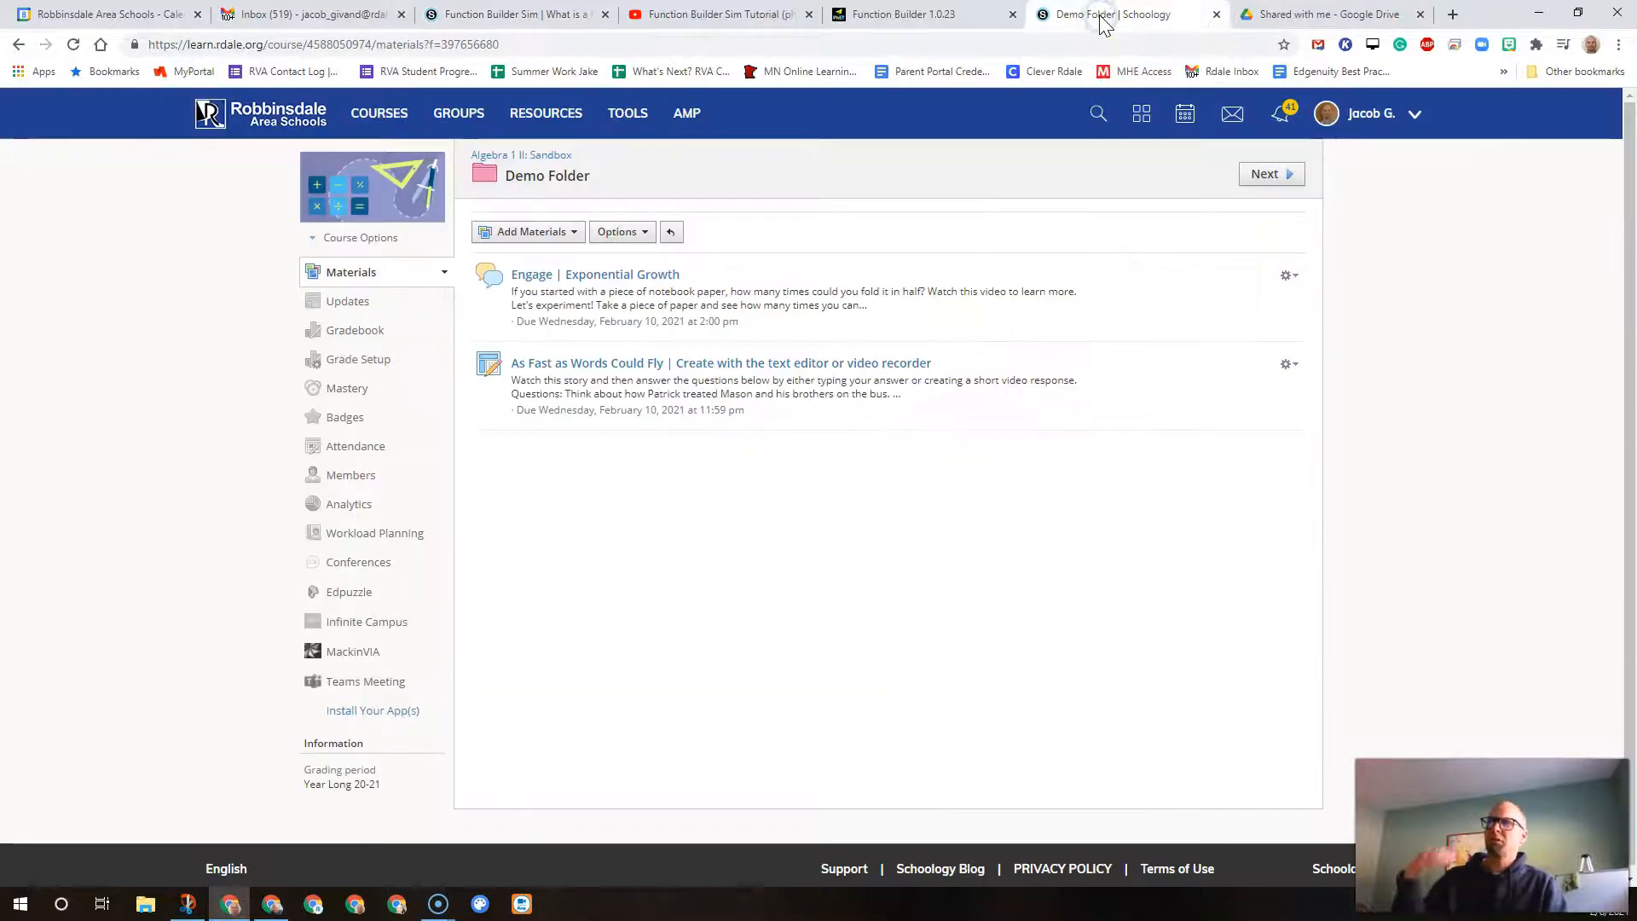
pyautogui.click(533, 231)
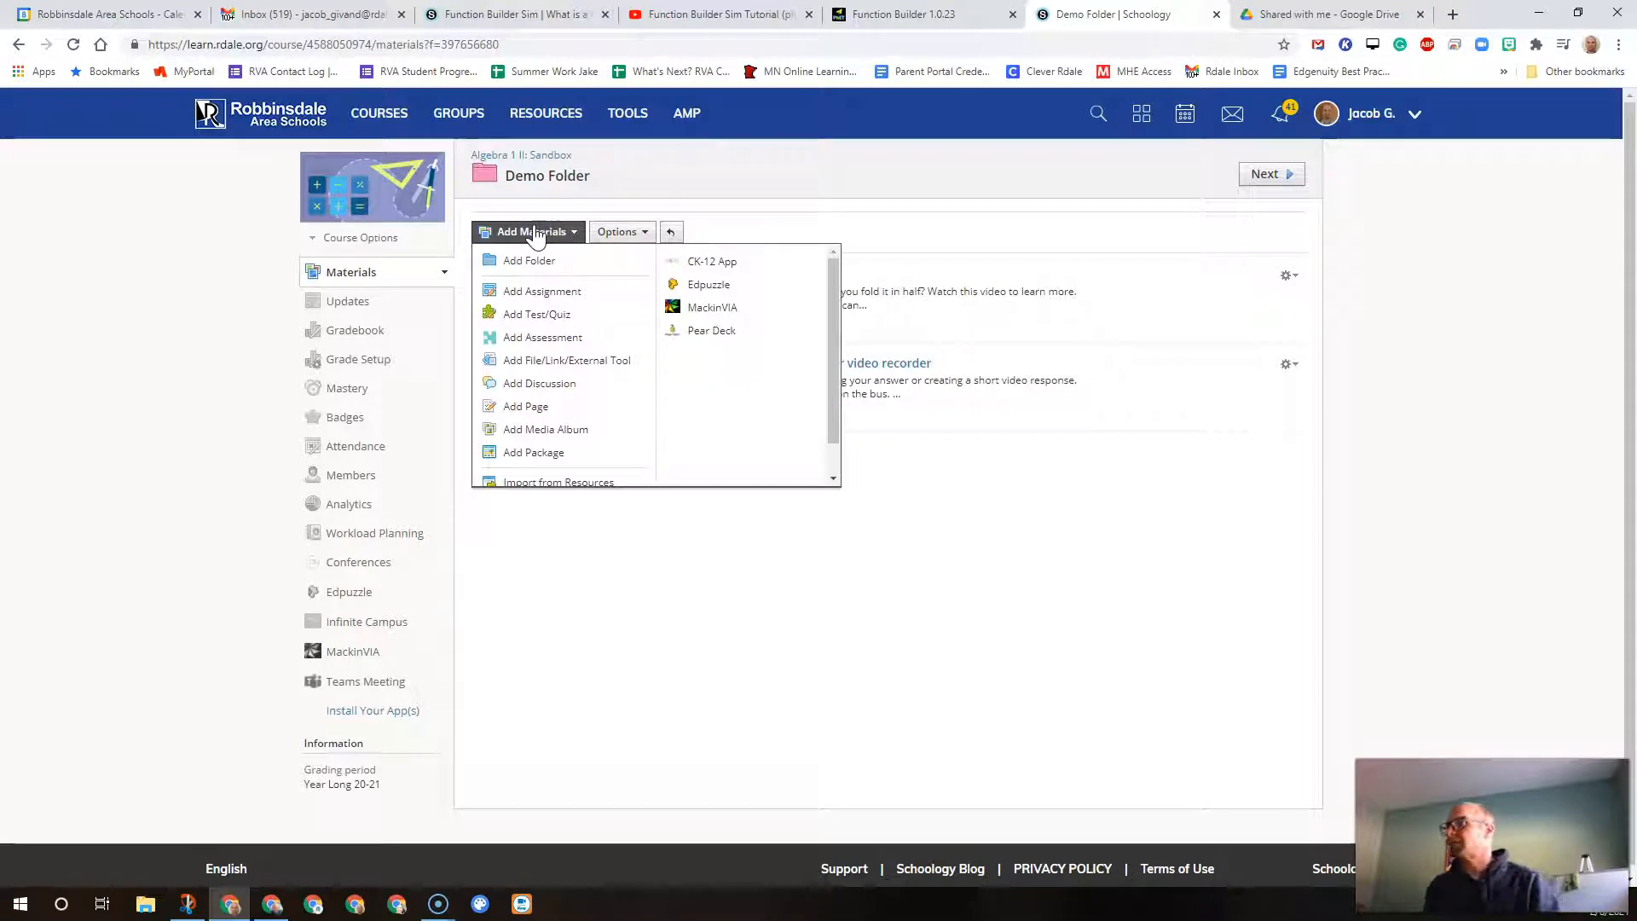
pyautogui.click(529, 292)
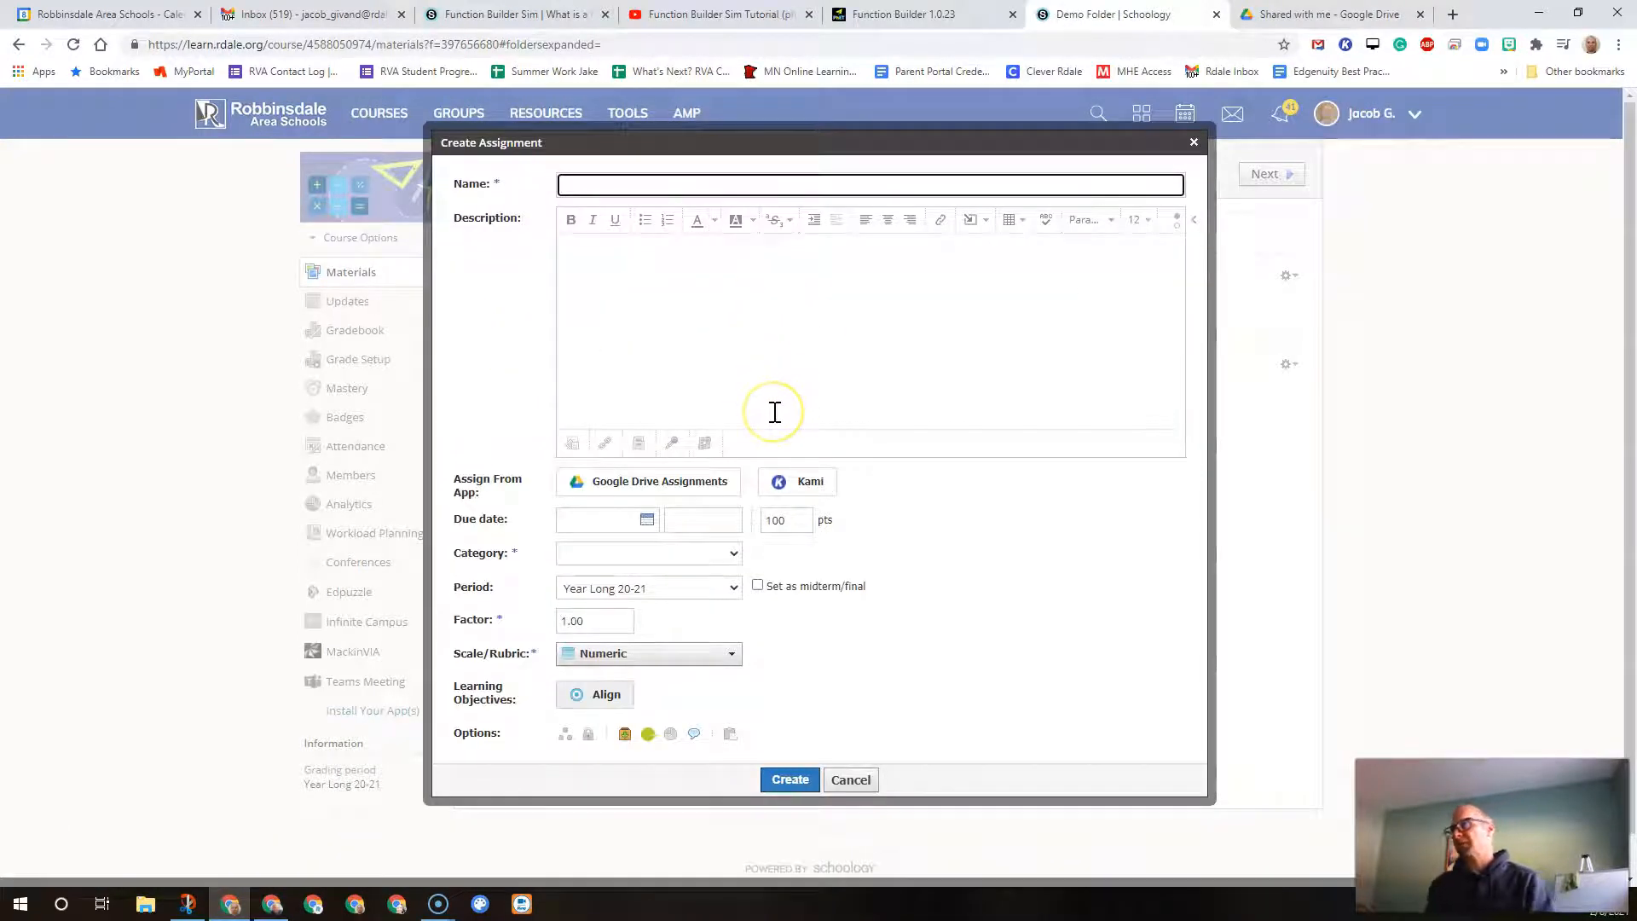
pyautogui.write('FUn')
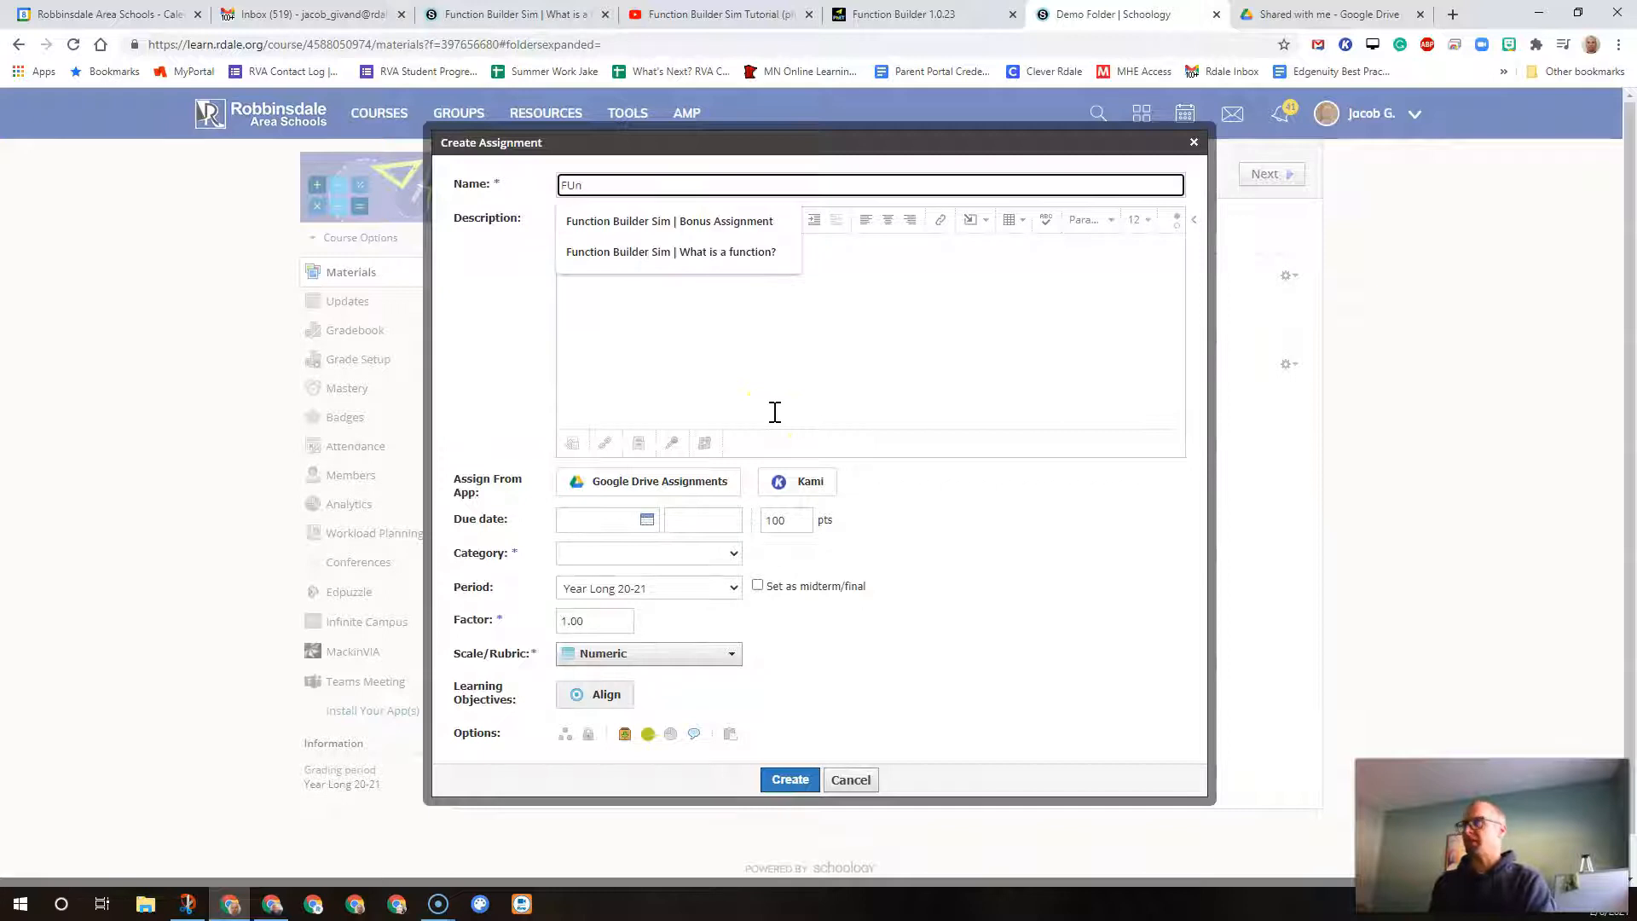
pyautogui.click(705, 251)
# Step: Set the description's font size to 14 and enter "Text placeholder" followed by a new line
pyautogui.click(649, 309)
pyautogui.click(607, 252)
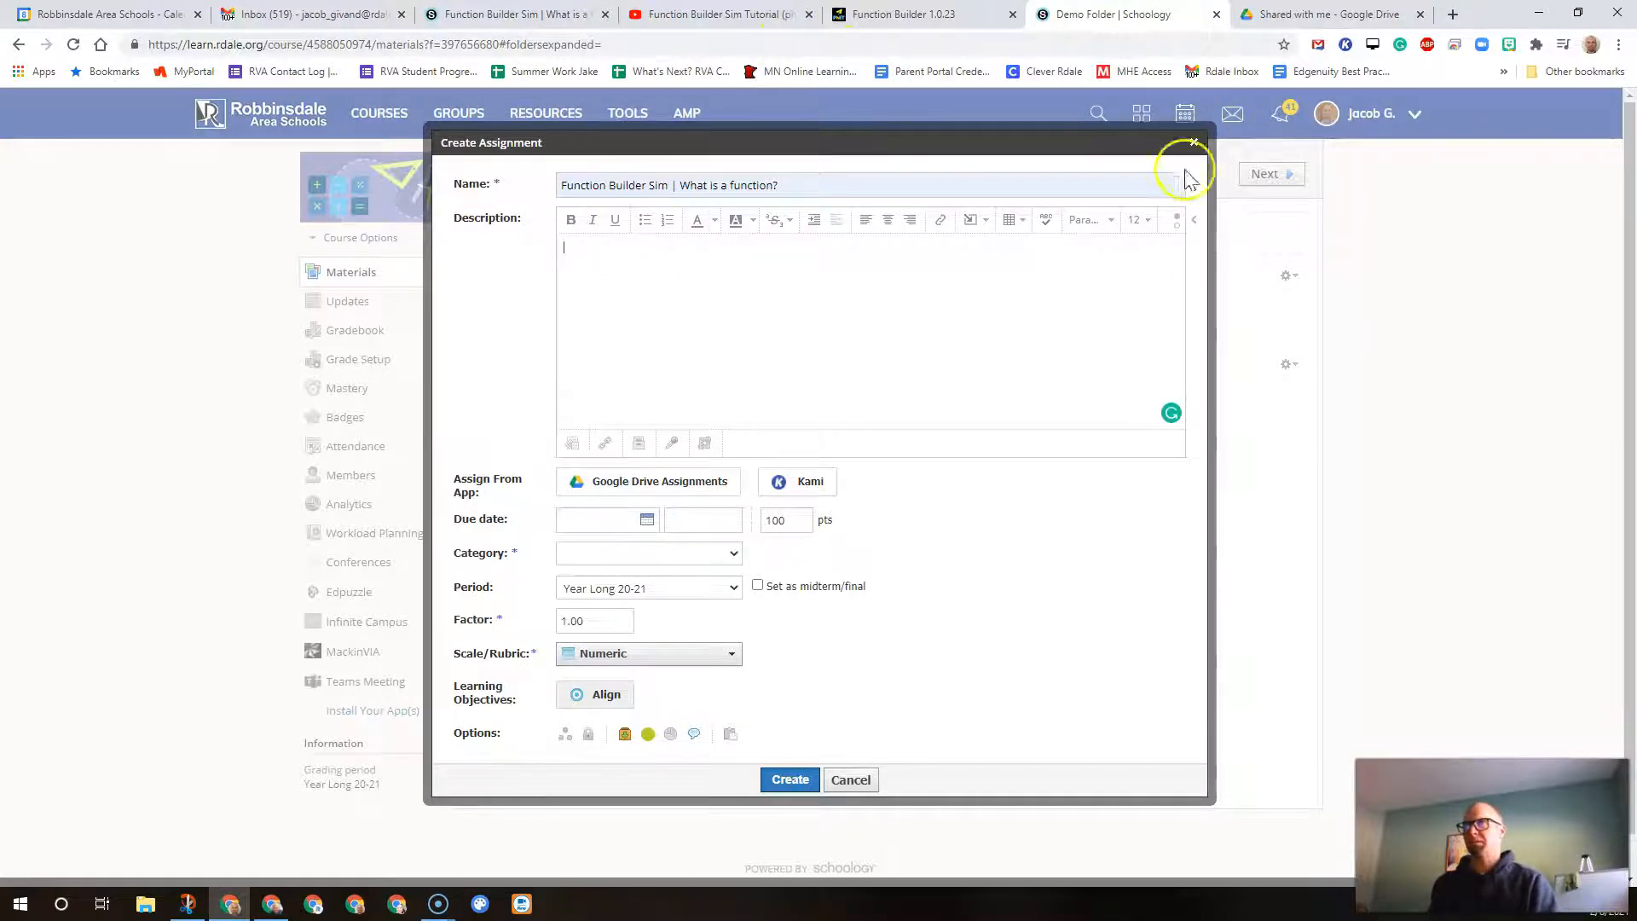
pyautogui.click(1139, 220)
pyautogui.click(1137, 319)
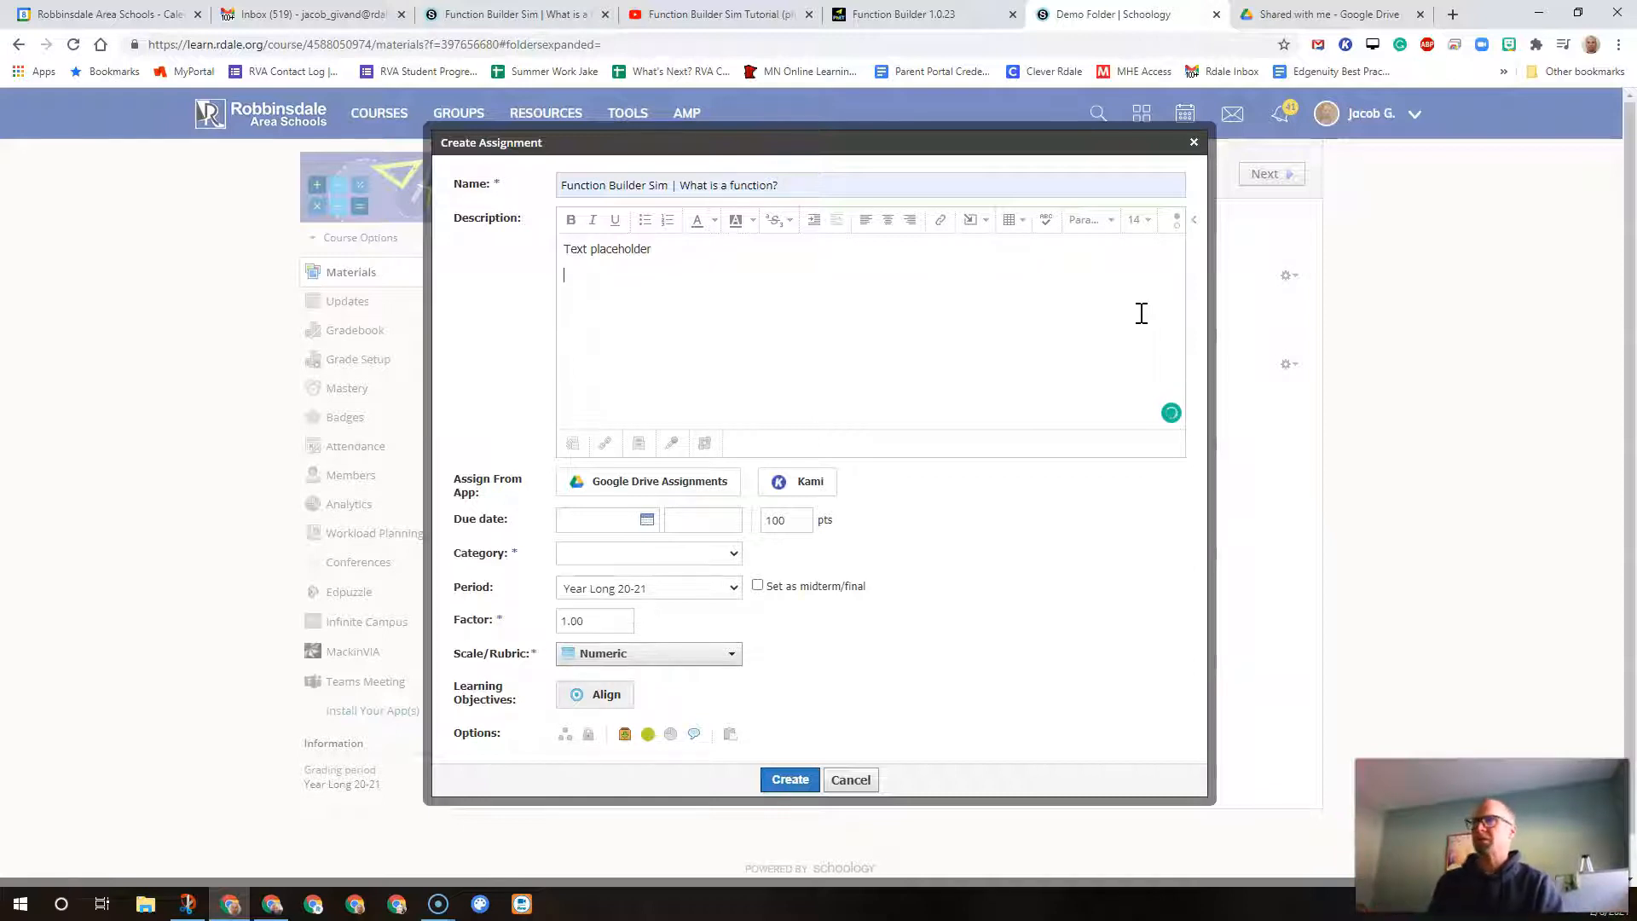
# Step: Insert the copied YouTube tutorial link below the placeholder text as media from the web
pyautogui.click(976, 230)
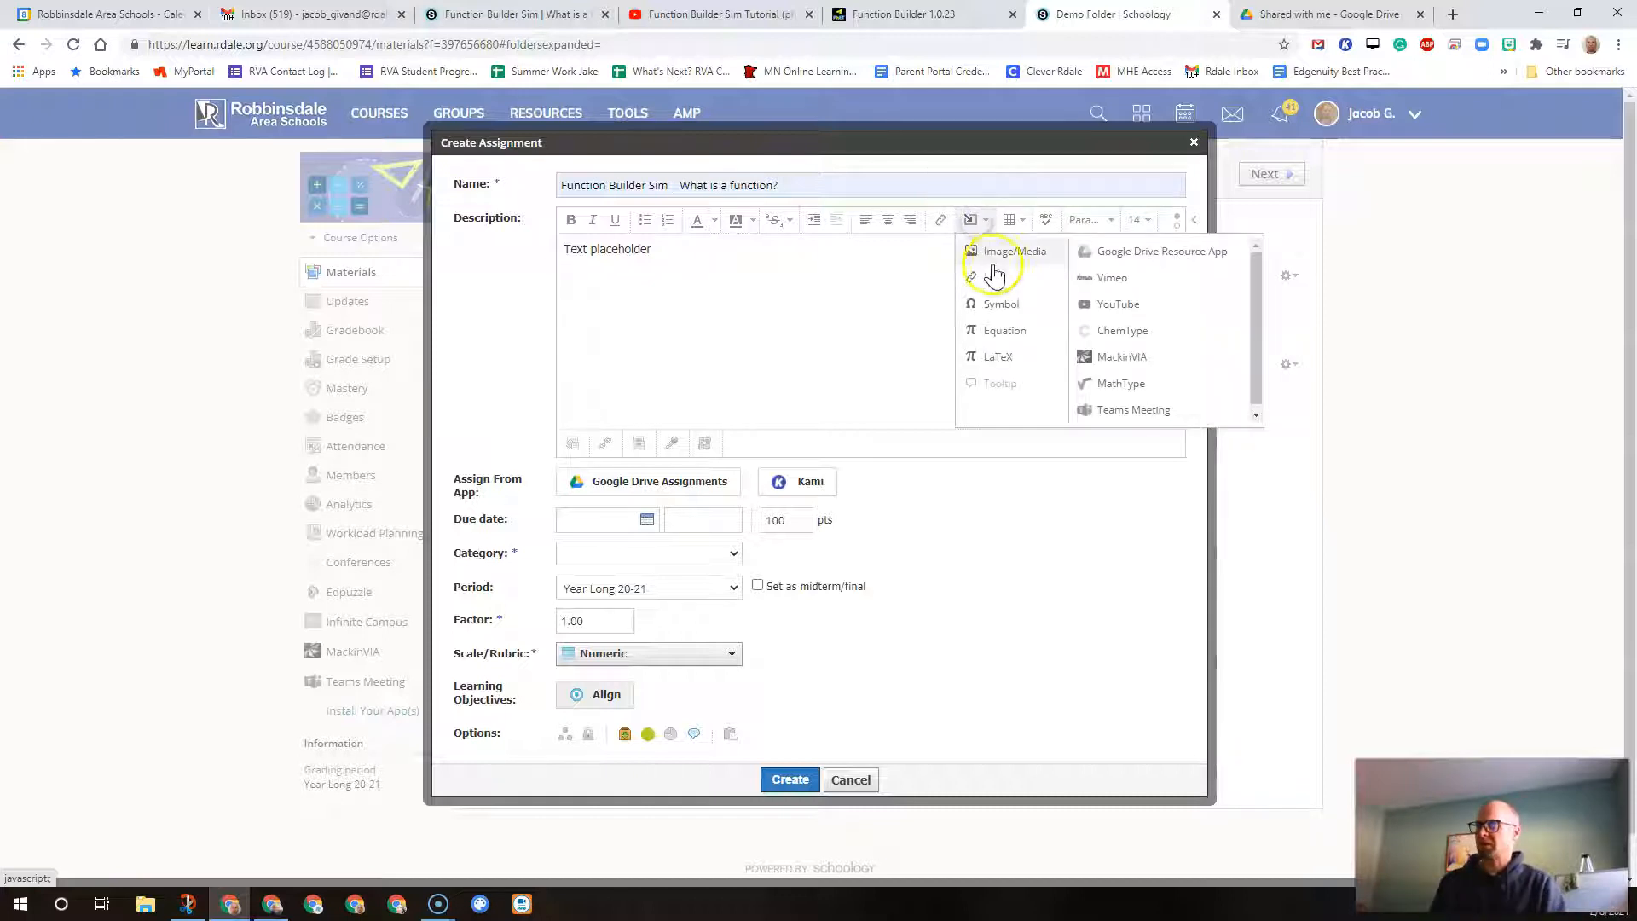
pyautogui.click(999, 257)
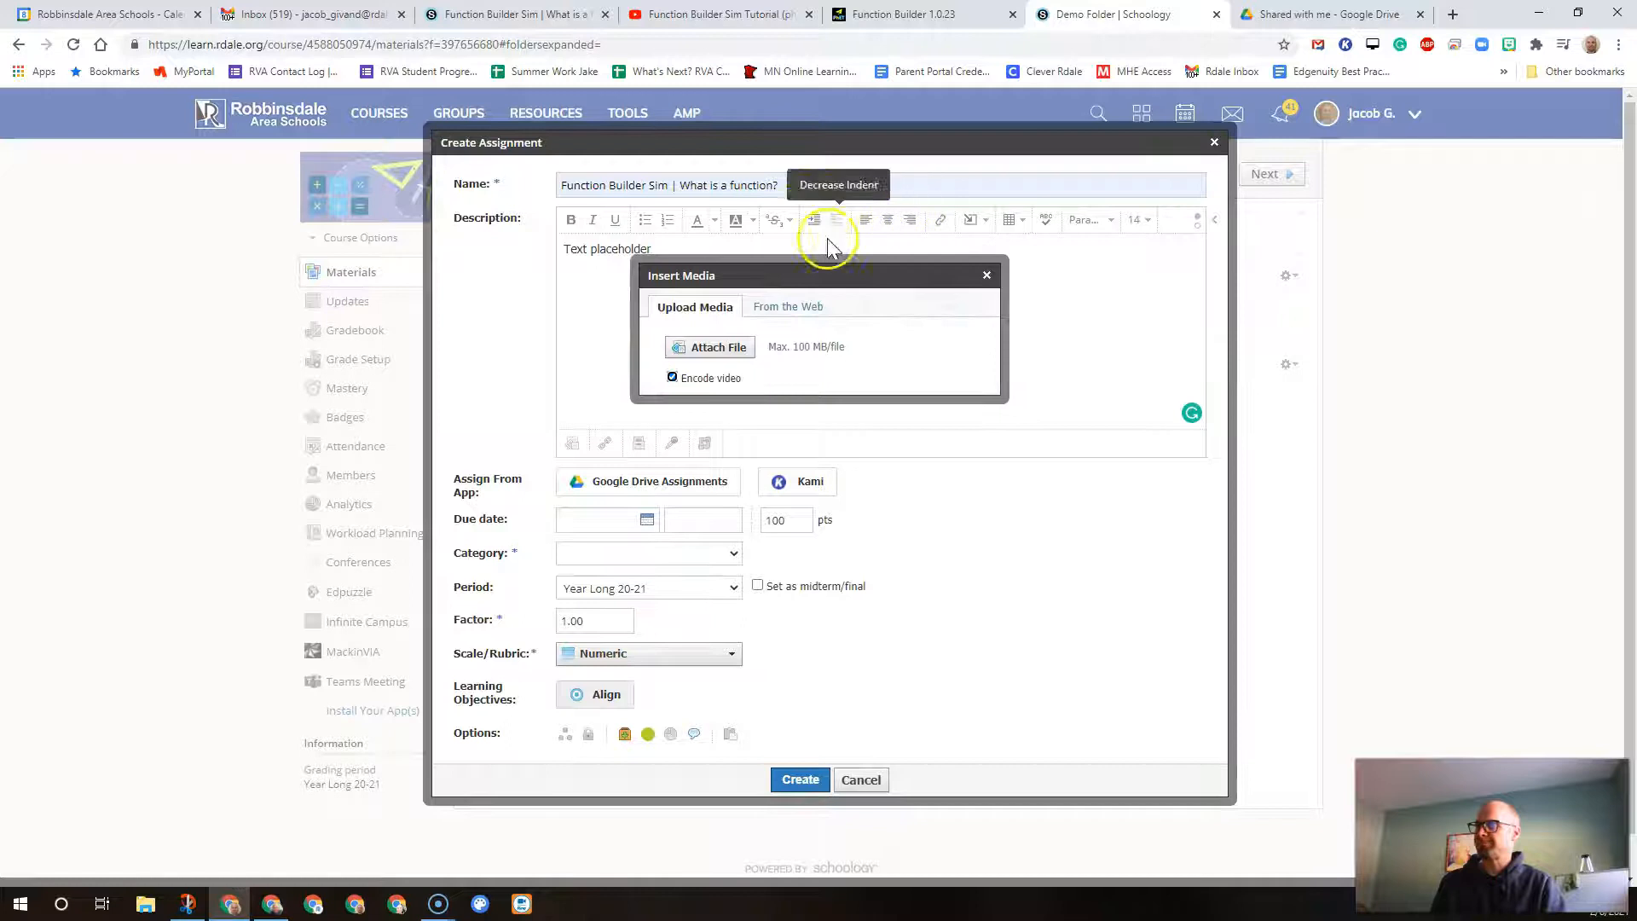
pyautogui.click(790, 308)
pyautogui.click(774, 332)
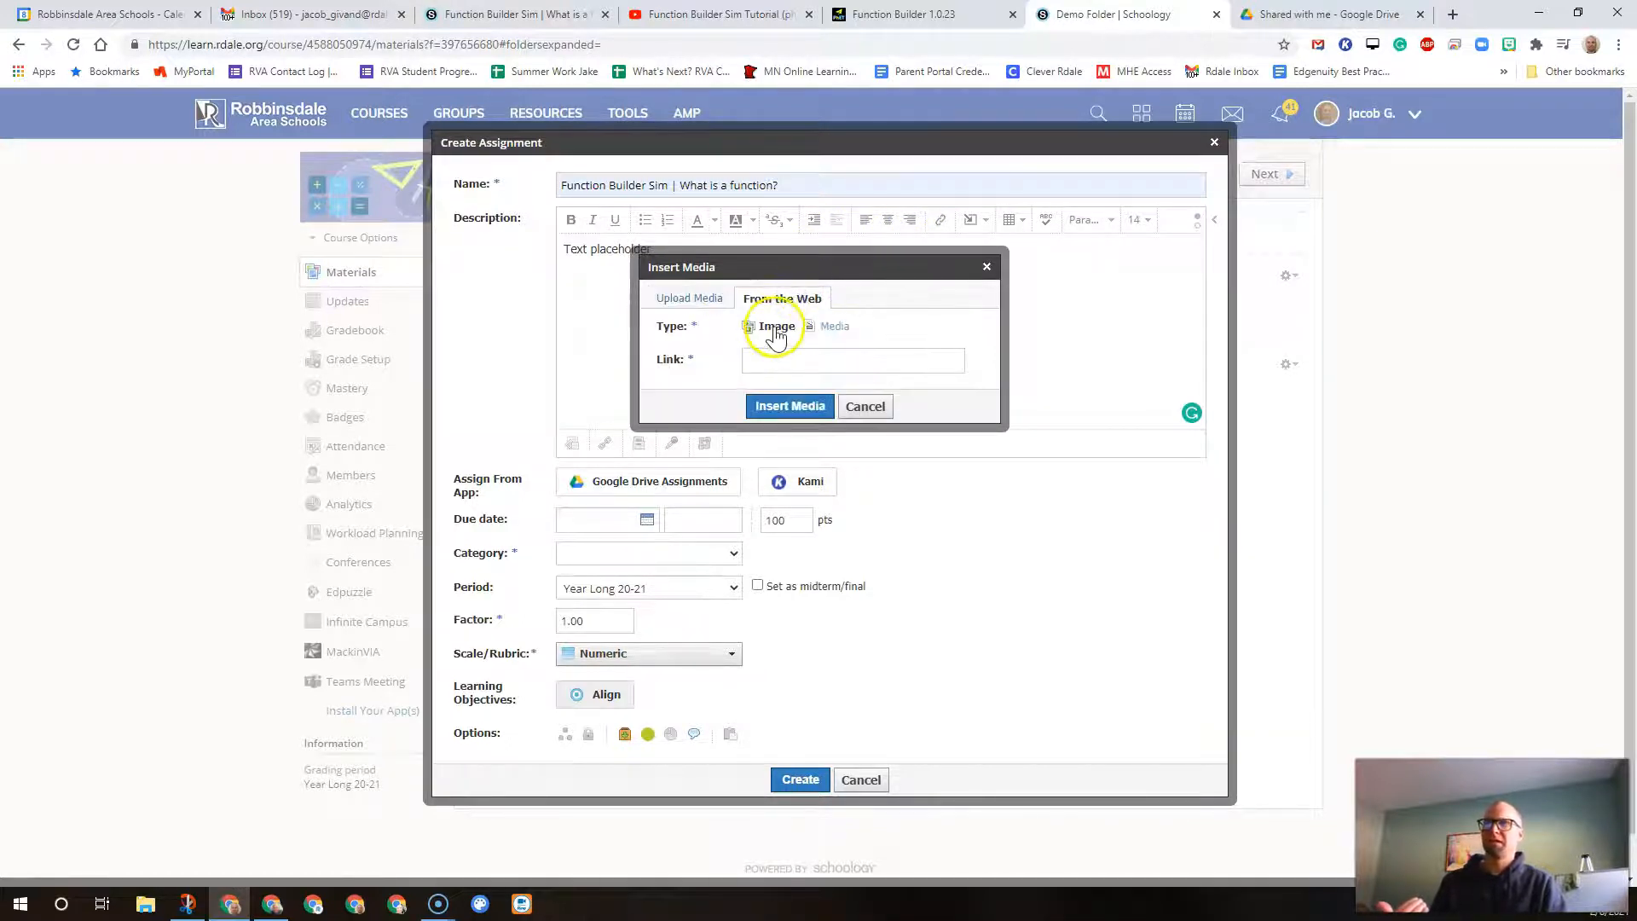
pyautogui.click(832, 325)
pyautogui.click(775, 359)
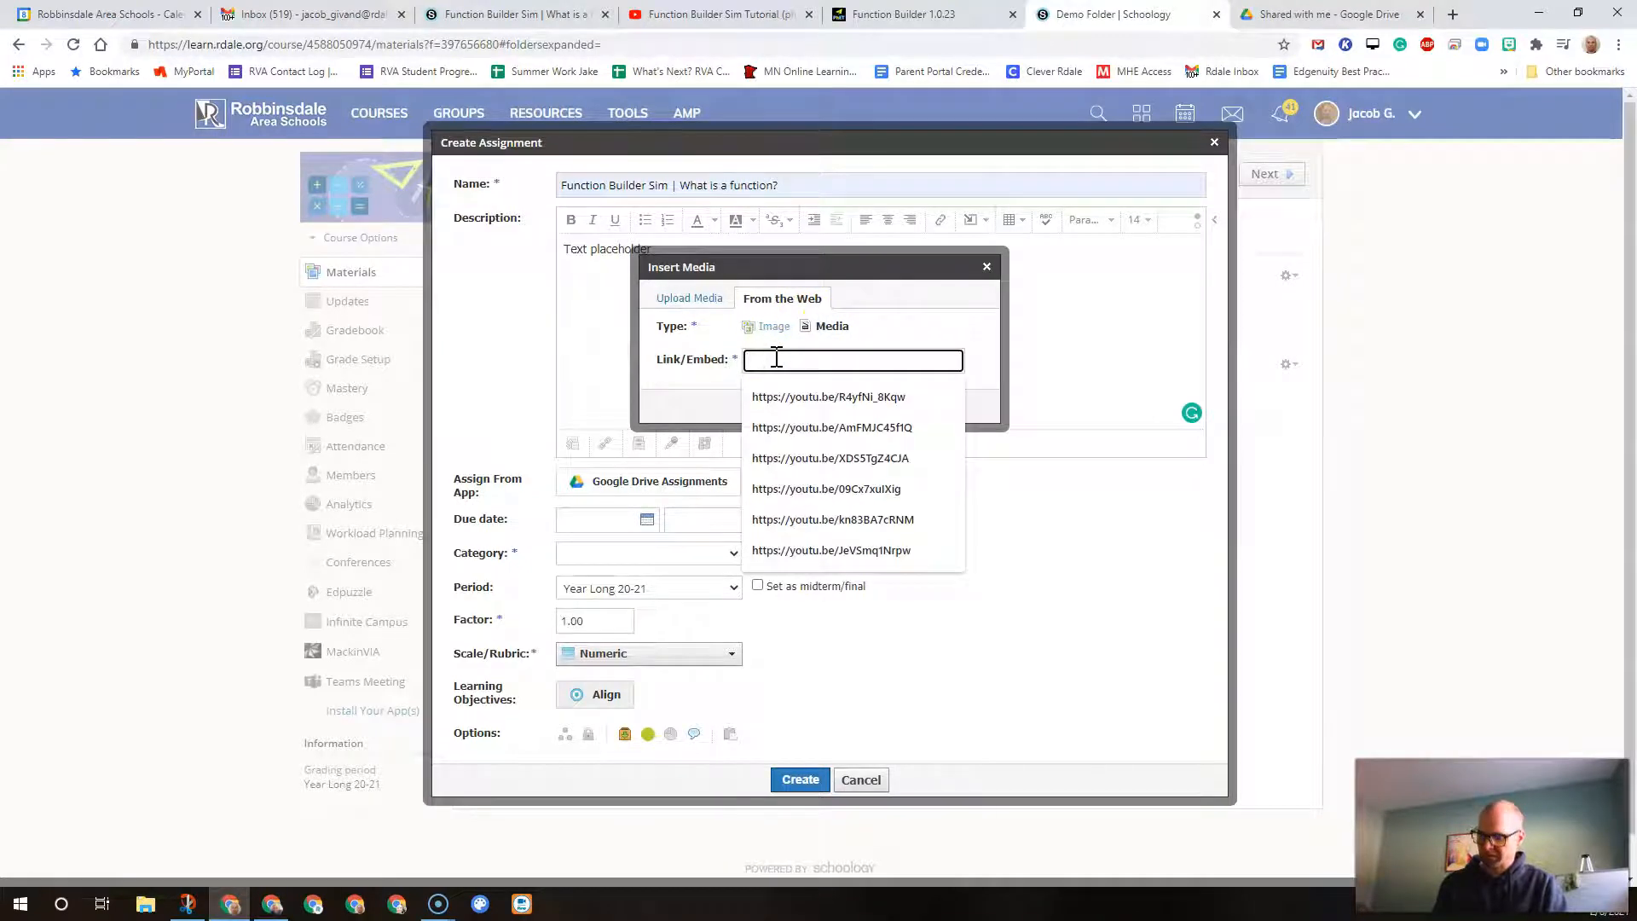
pyautogui.hotkey('ctrl', 'v')
pyautogui.click(789, 406)
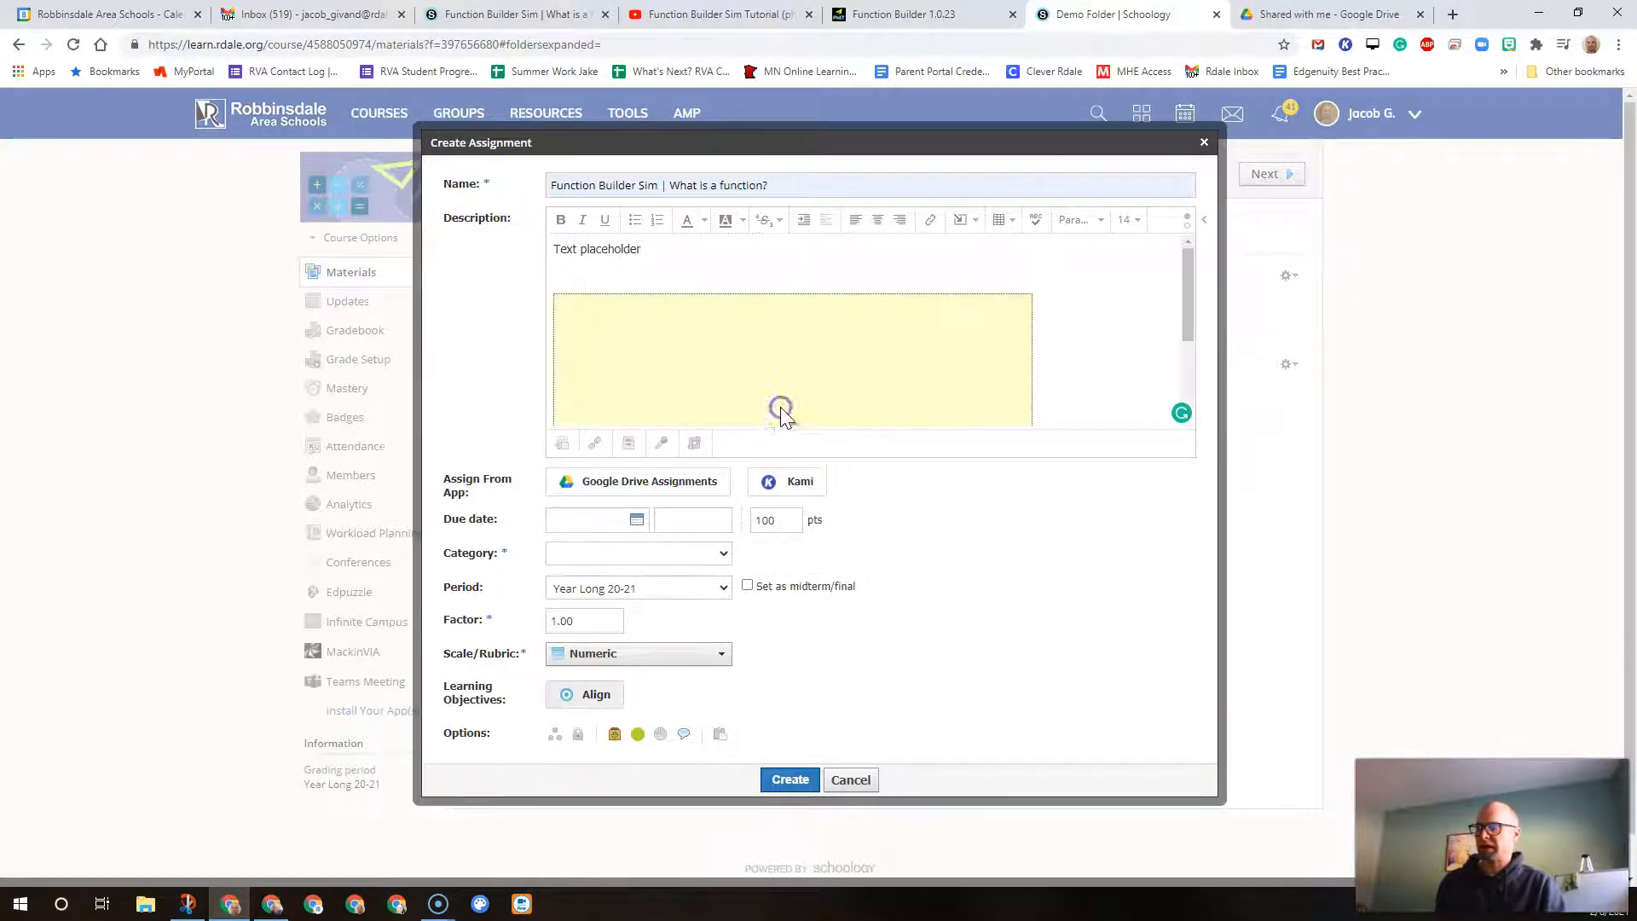
# Step: Replace "Text placeholder" with the two instruction paragraphs copied from the original assignment, and remove the blank line above the video
pyautogui.click(580, 277)
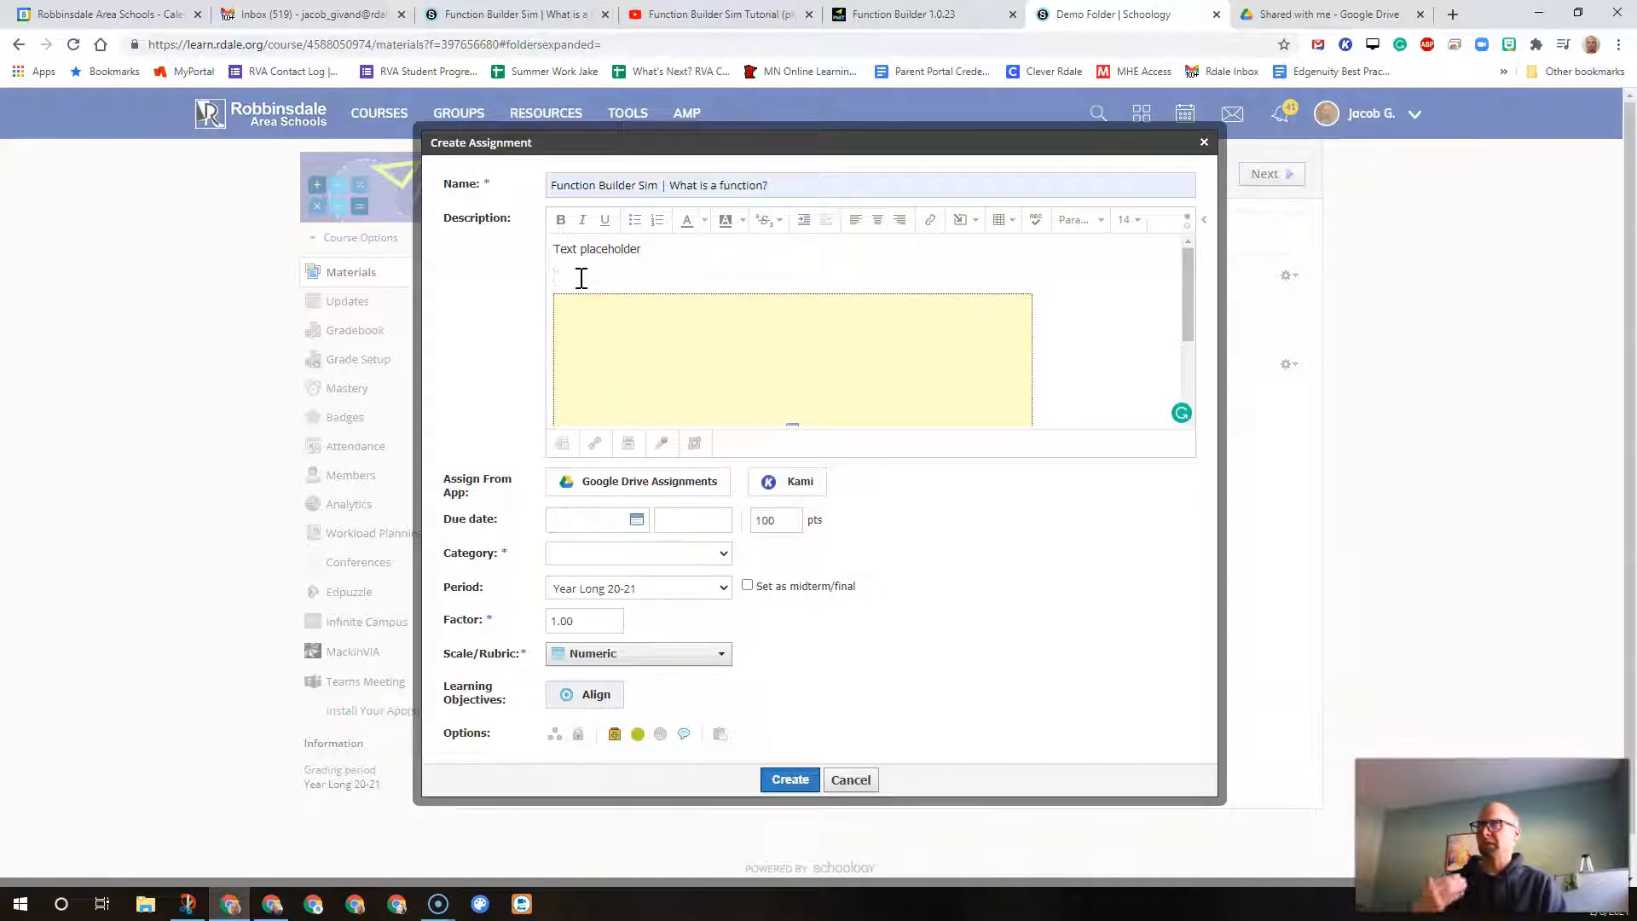
pyautogui.click(564, 17)
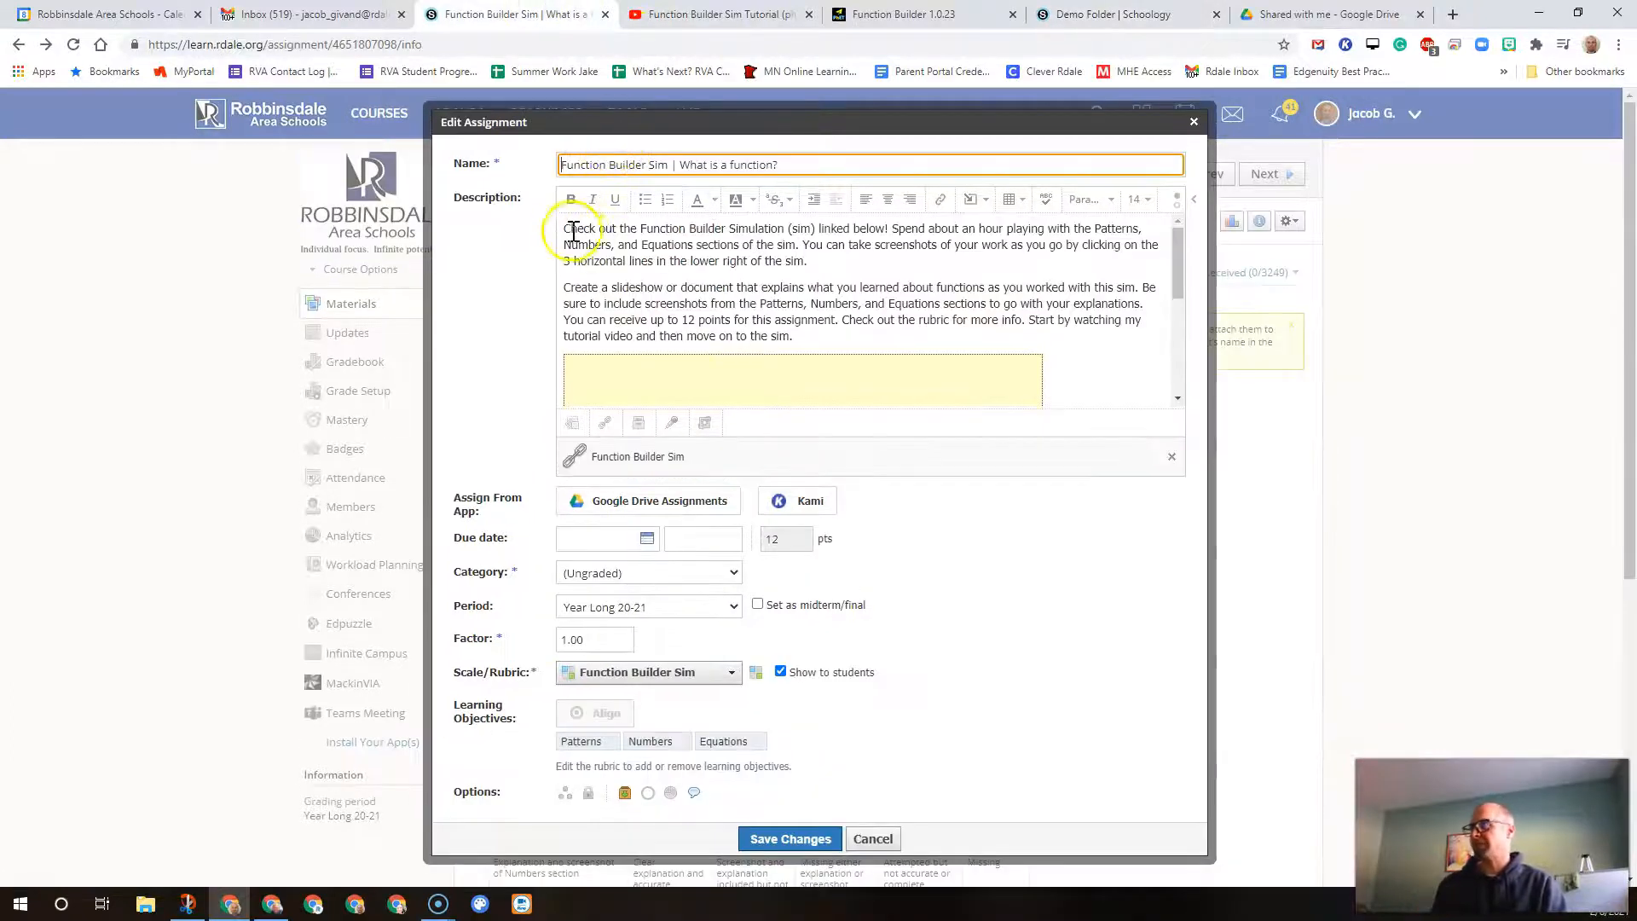
pyautogui.moveTo(564, 229); pyautogui.dragTo(793, 350)
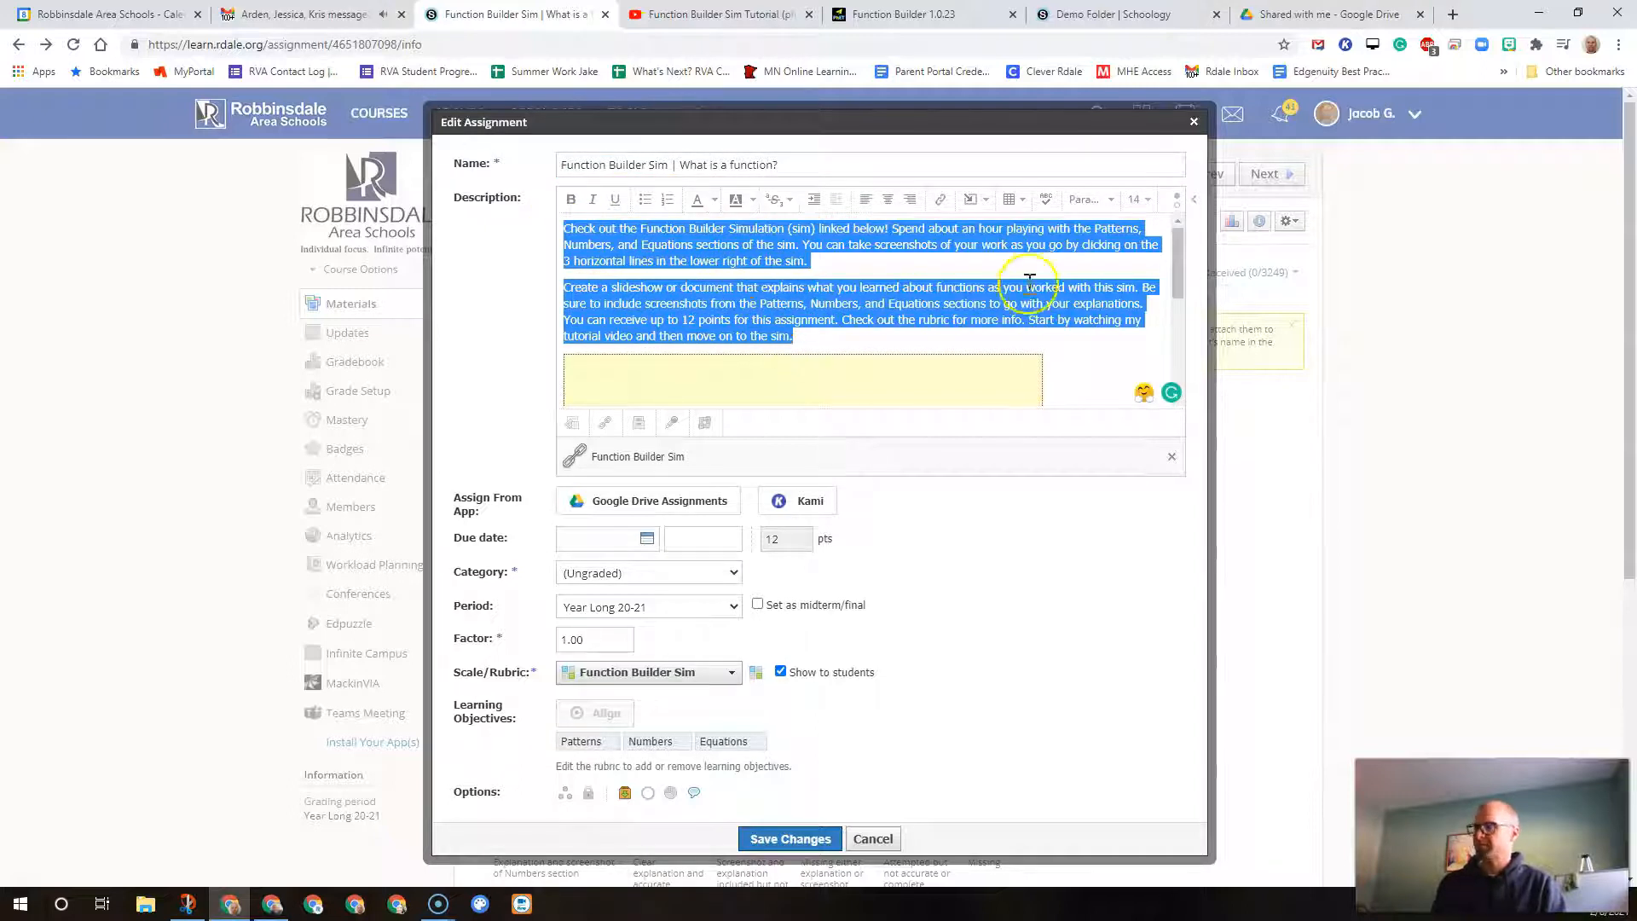
pyautogui.click(1108, 14)
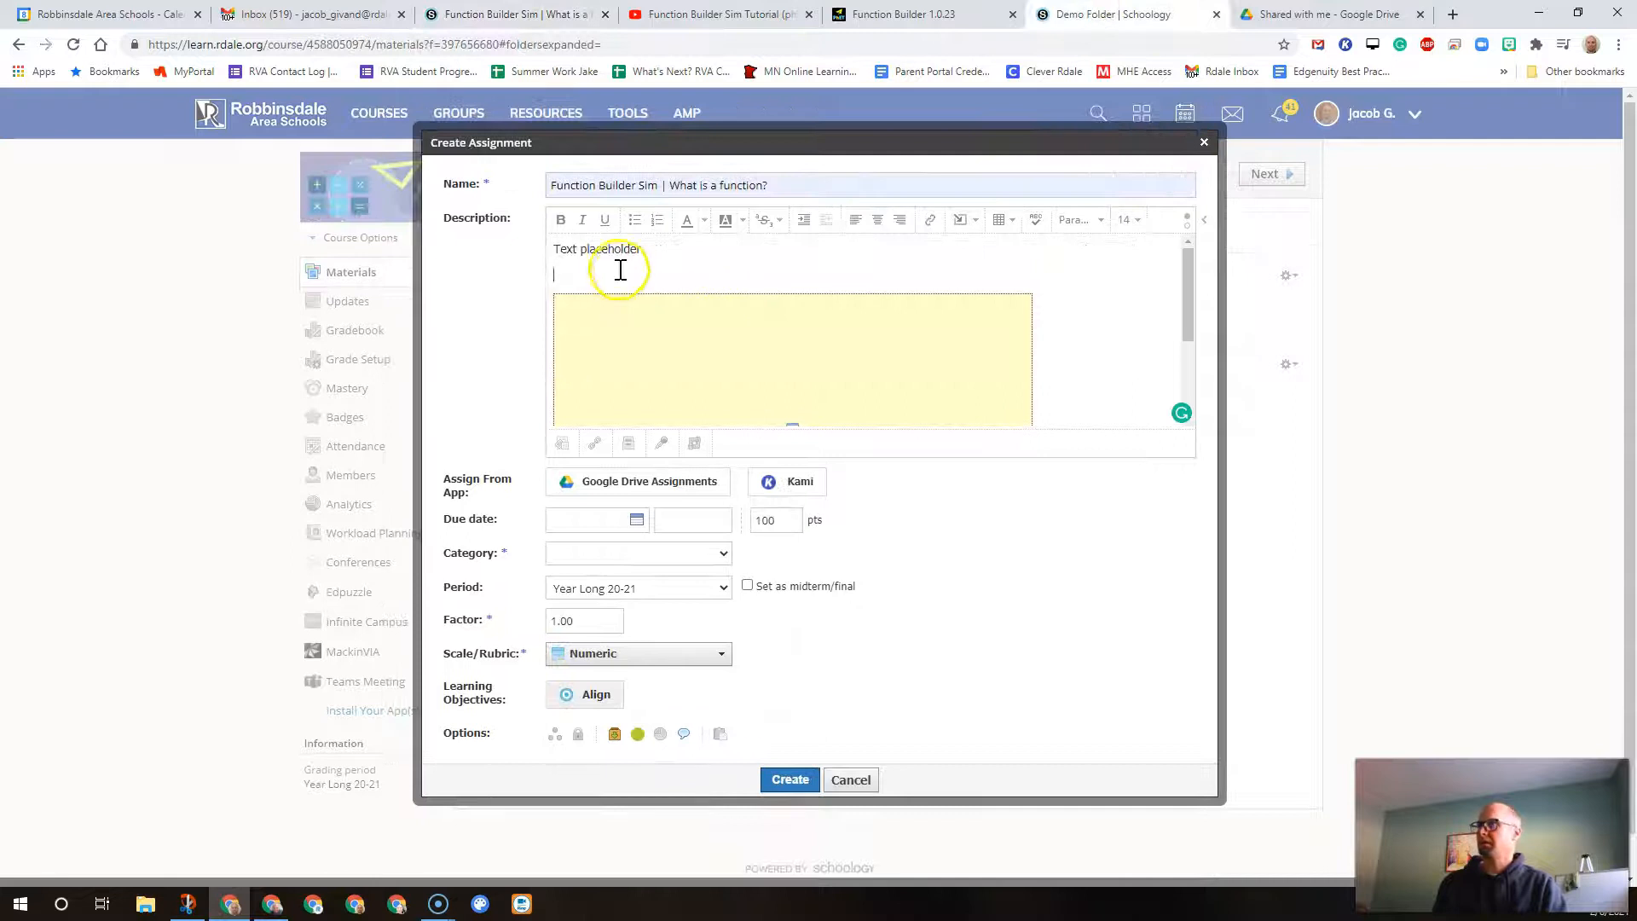
pyautogui.click(554, 252)
pyautogui.moveTo(554, 251); pyautogui.dragTo(650, 252)
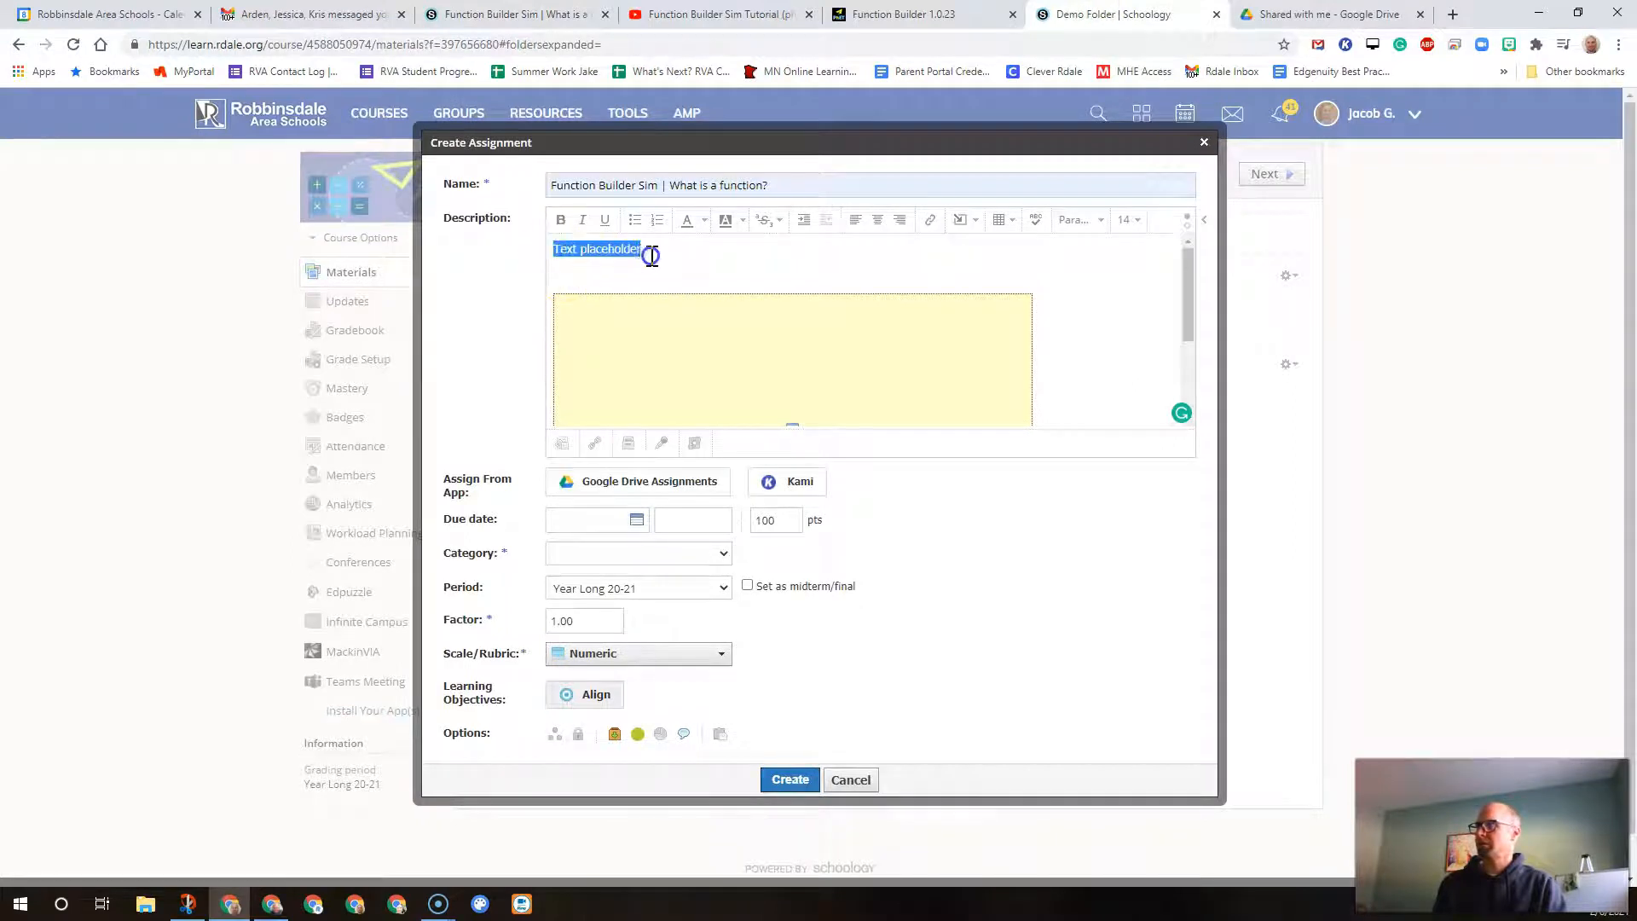
pyautogui.hotkey('ctrl', 'v')
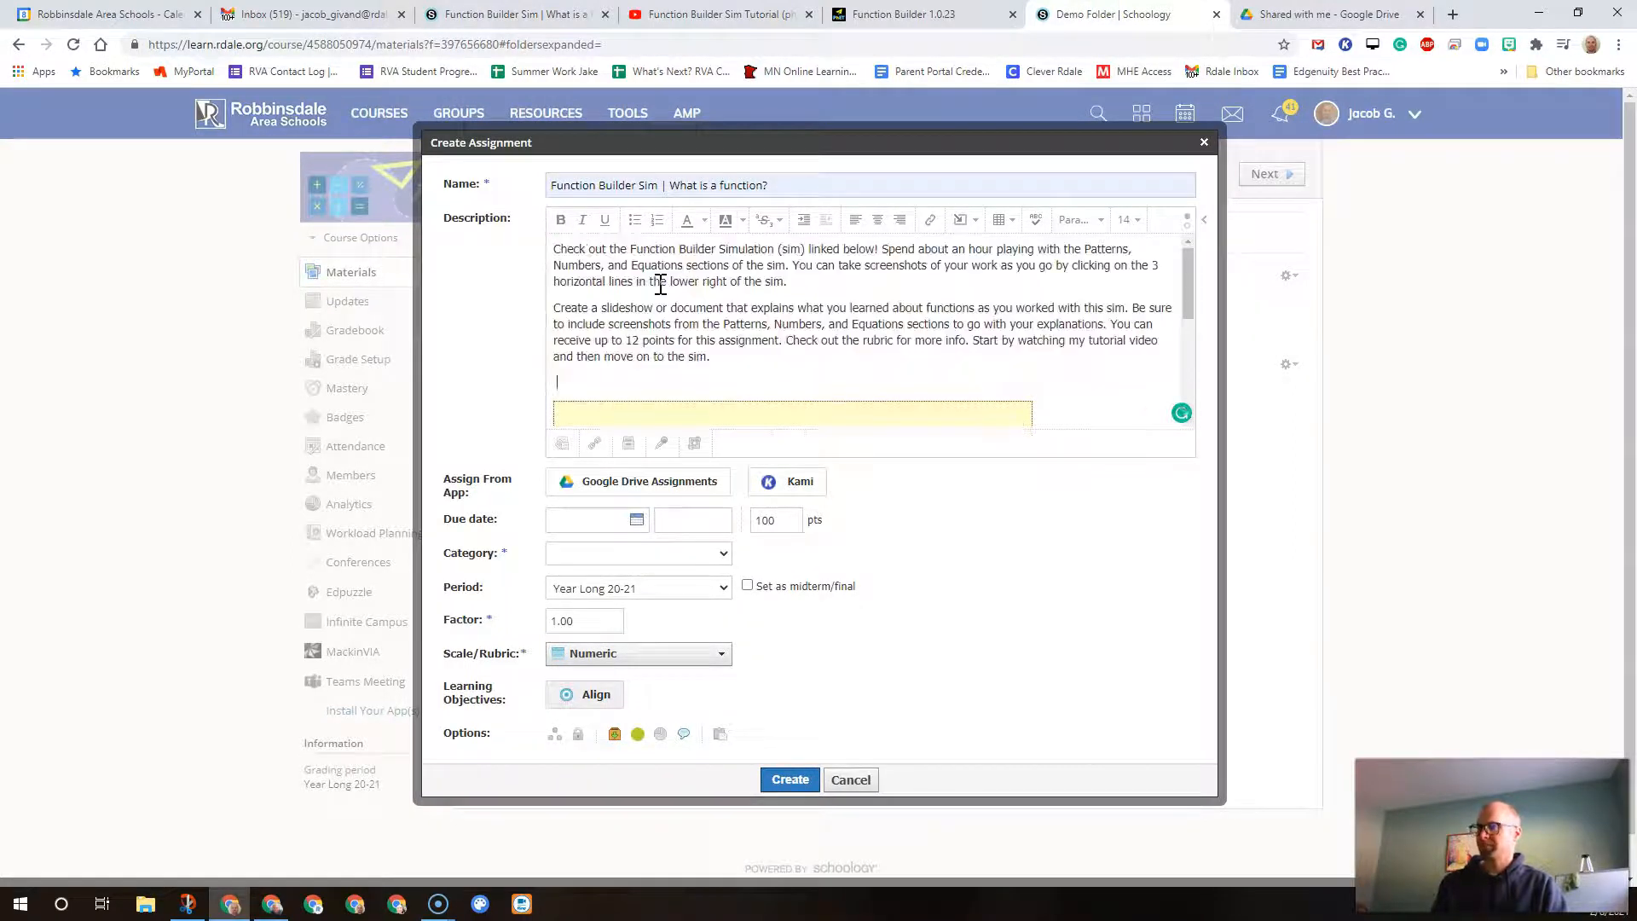
pyautogui.press('Delete')
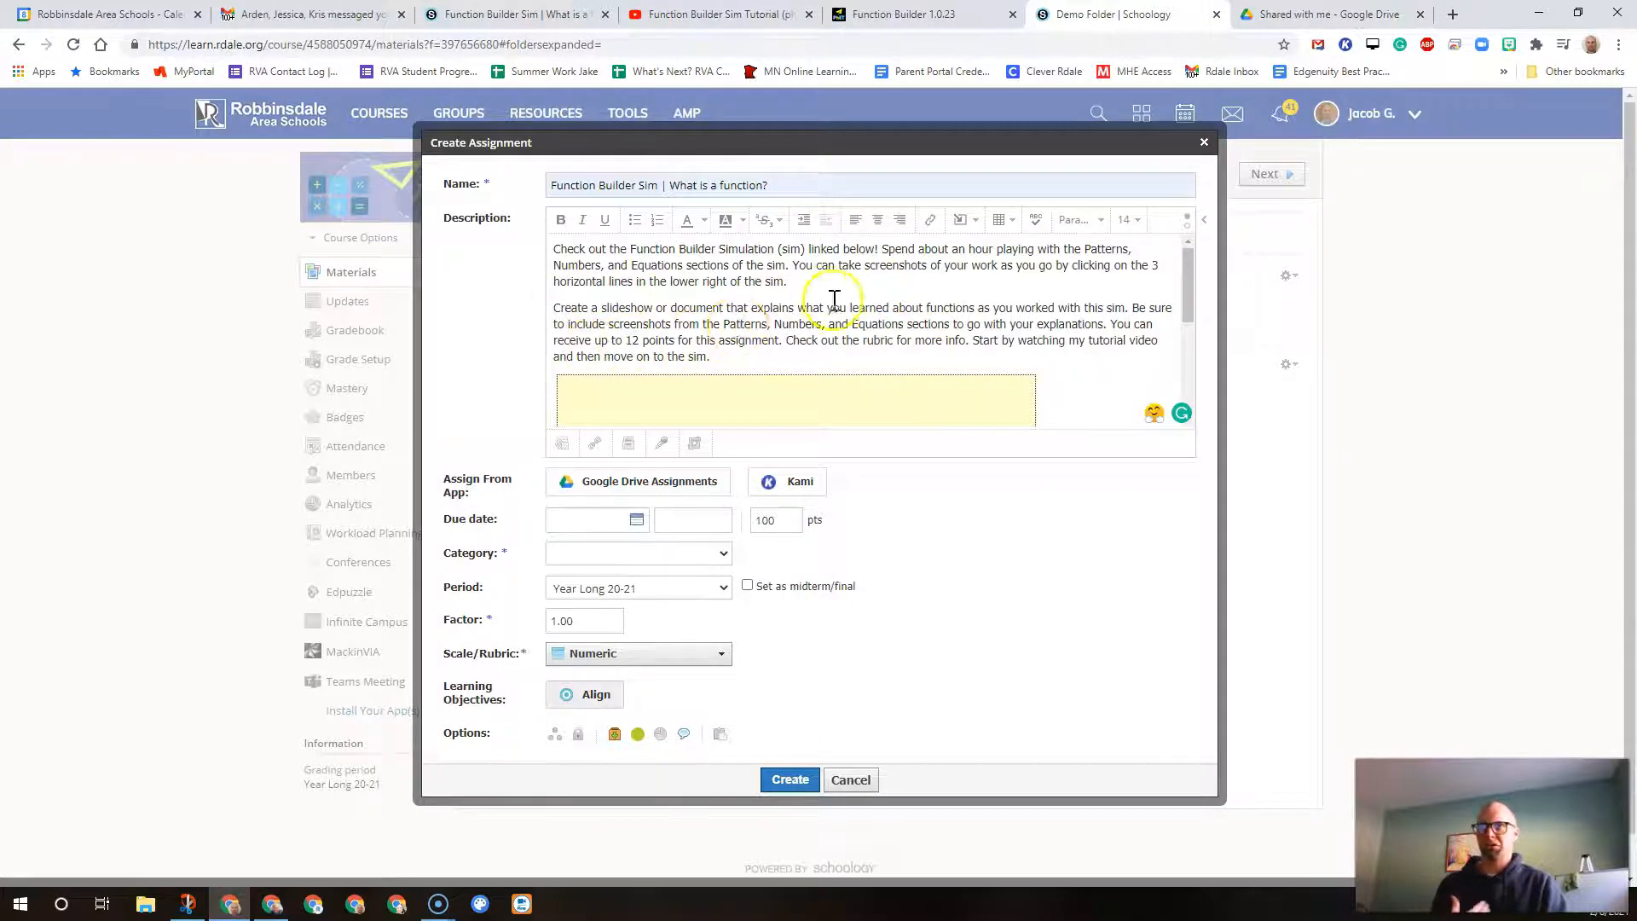
# Step: Copy the web address of the Function Builder simulation from its open page
pyautogui.scroll(-3, 1073, 342)
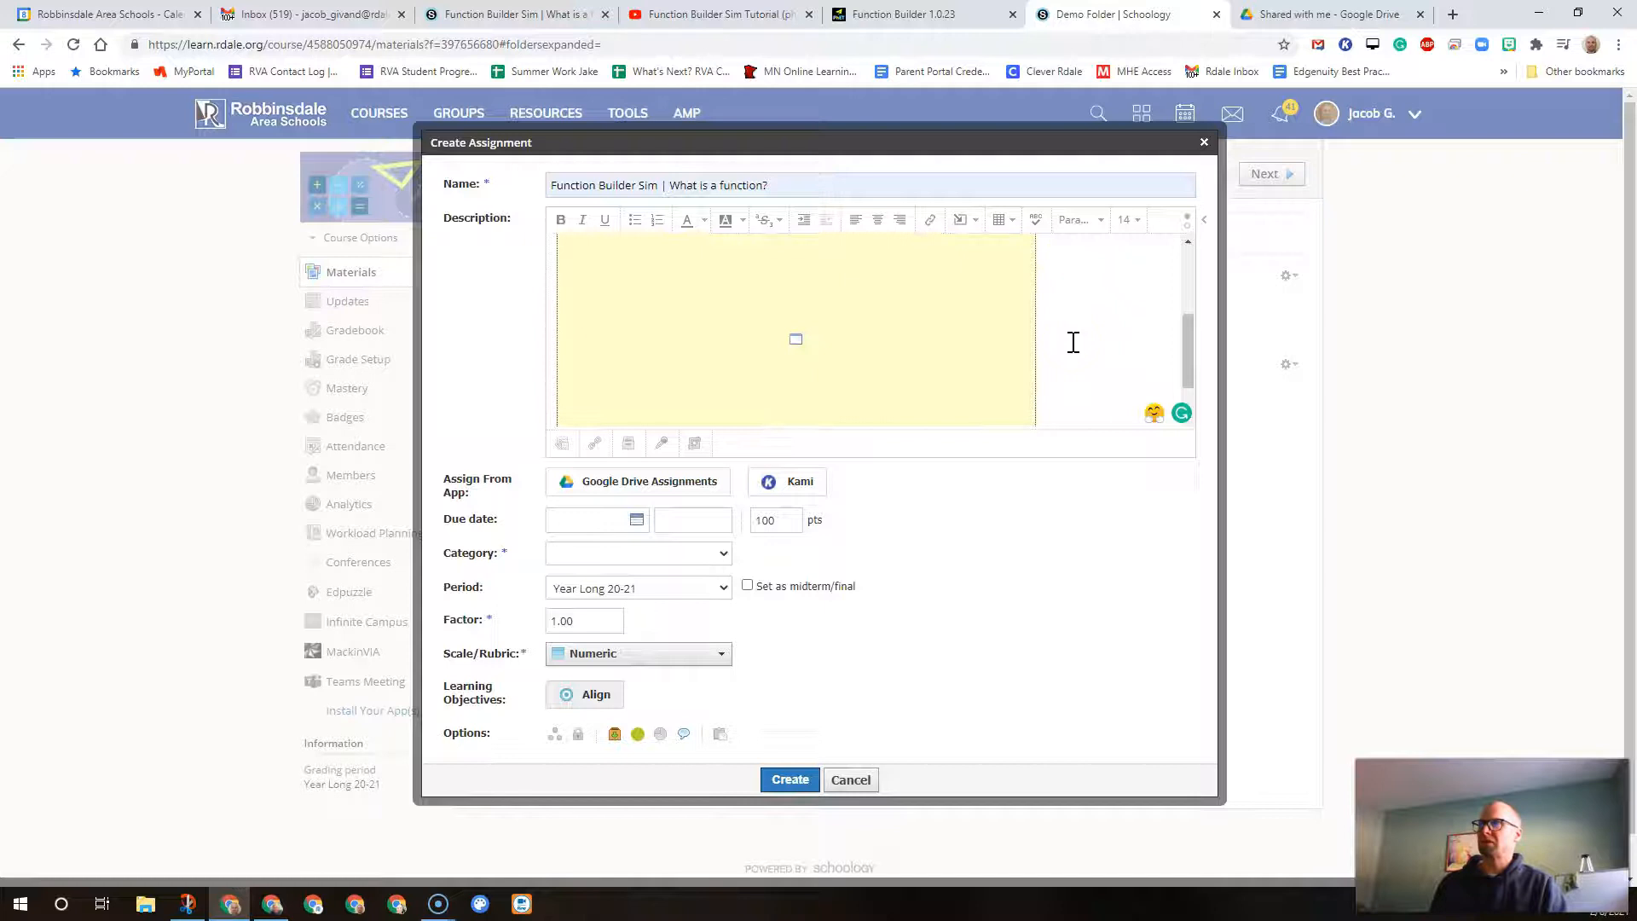
pyautogui.scroll(3, 1051, 350)
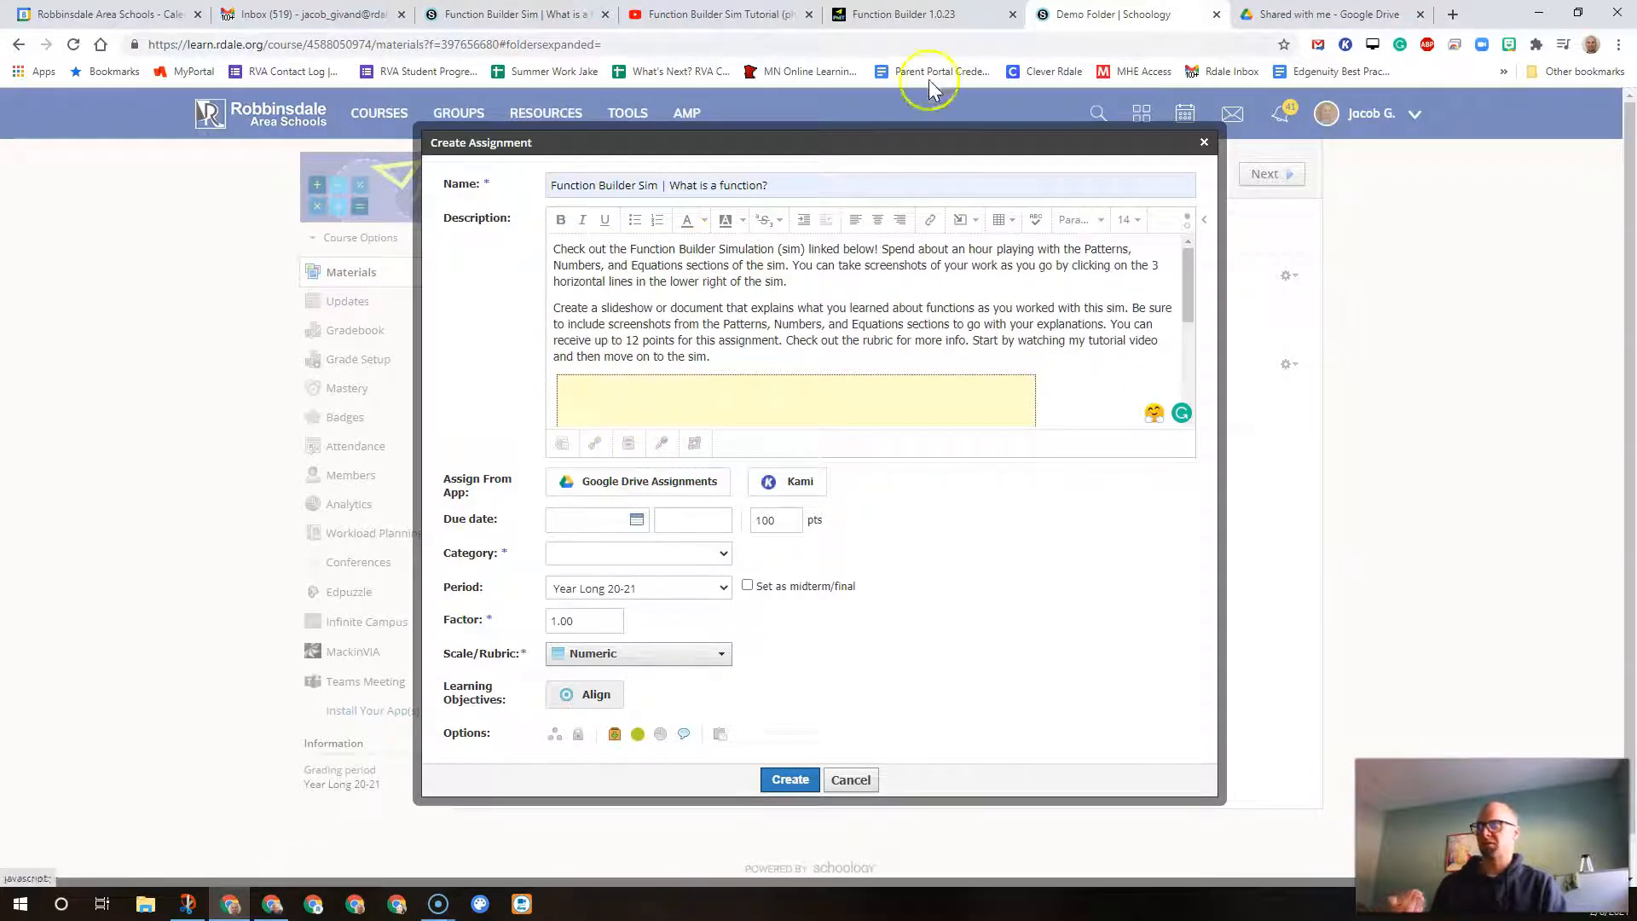
pyautogui.click(927, 18)
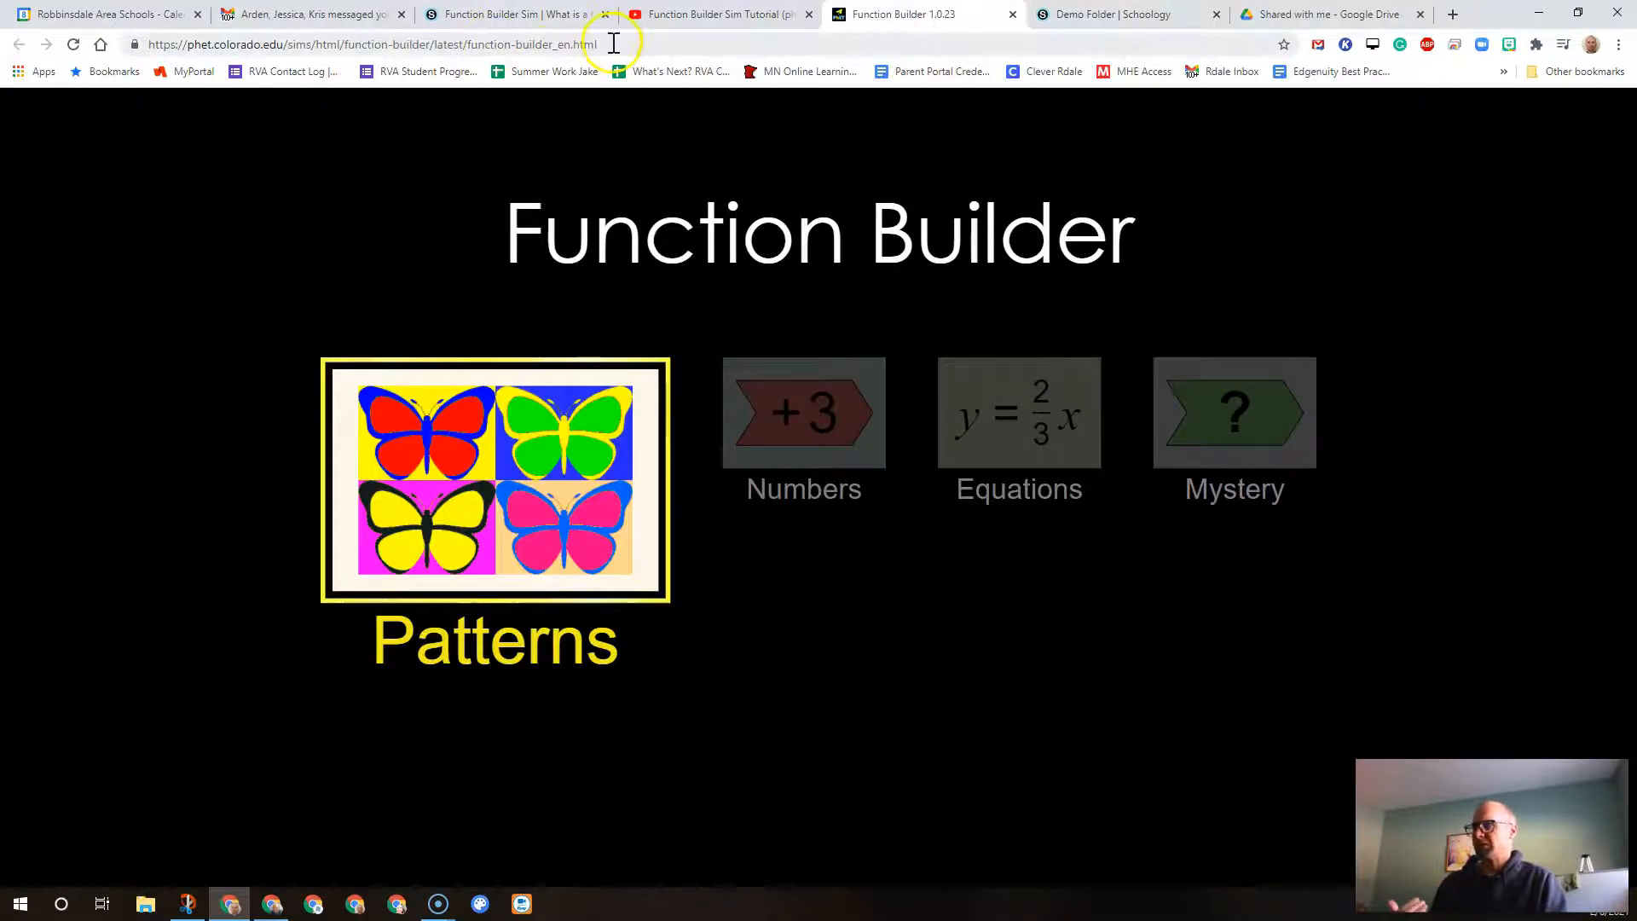
pyautogui.click(610, 44)
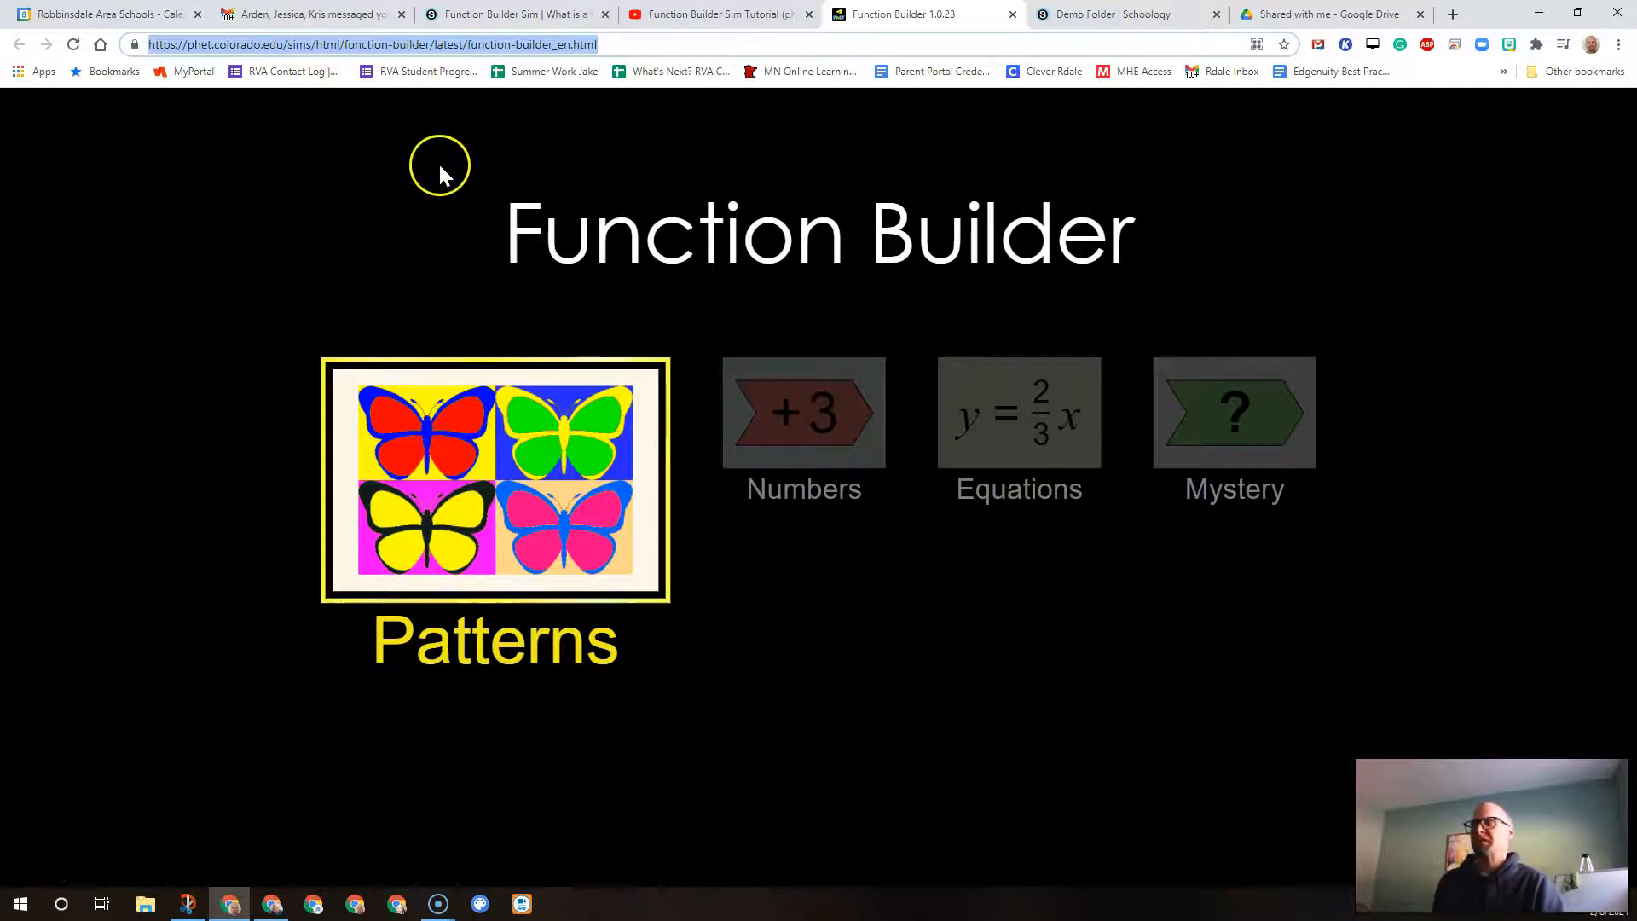
# Step: Attach the copied simulation address to the Schoology assignment as a link titled "Function Builder Sim" and get its preview
pyautogui.click(1140, 13)
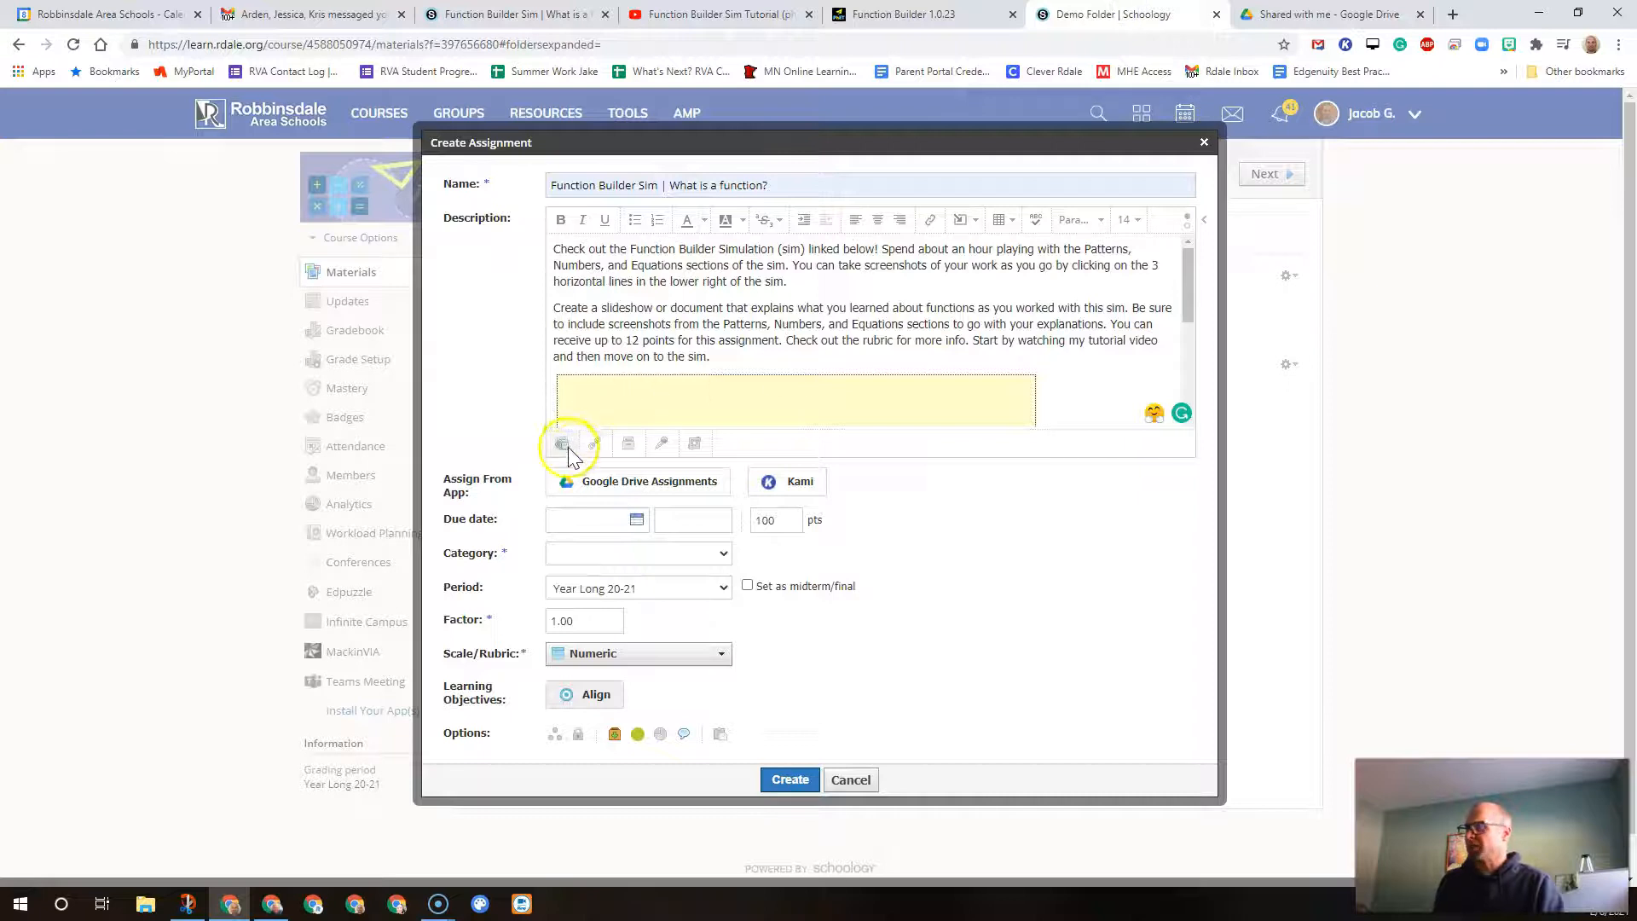
pyautogui.click(594, 443)
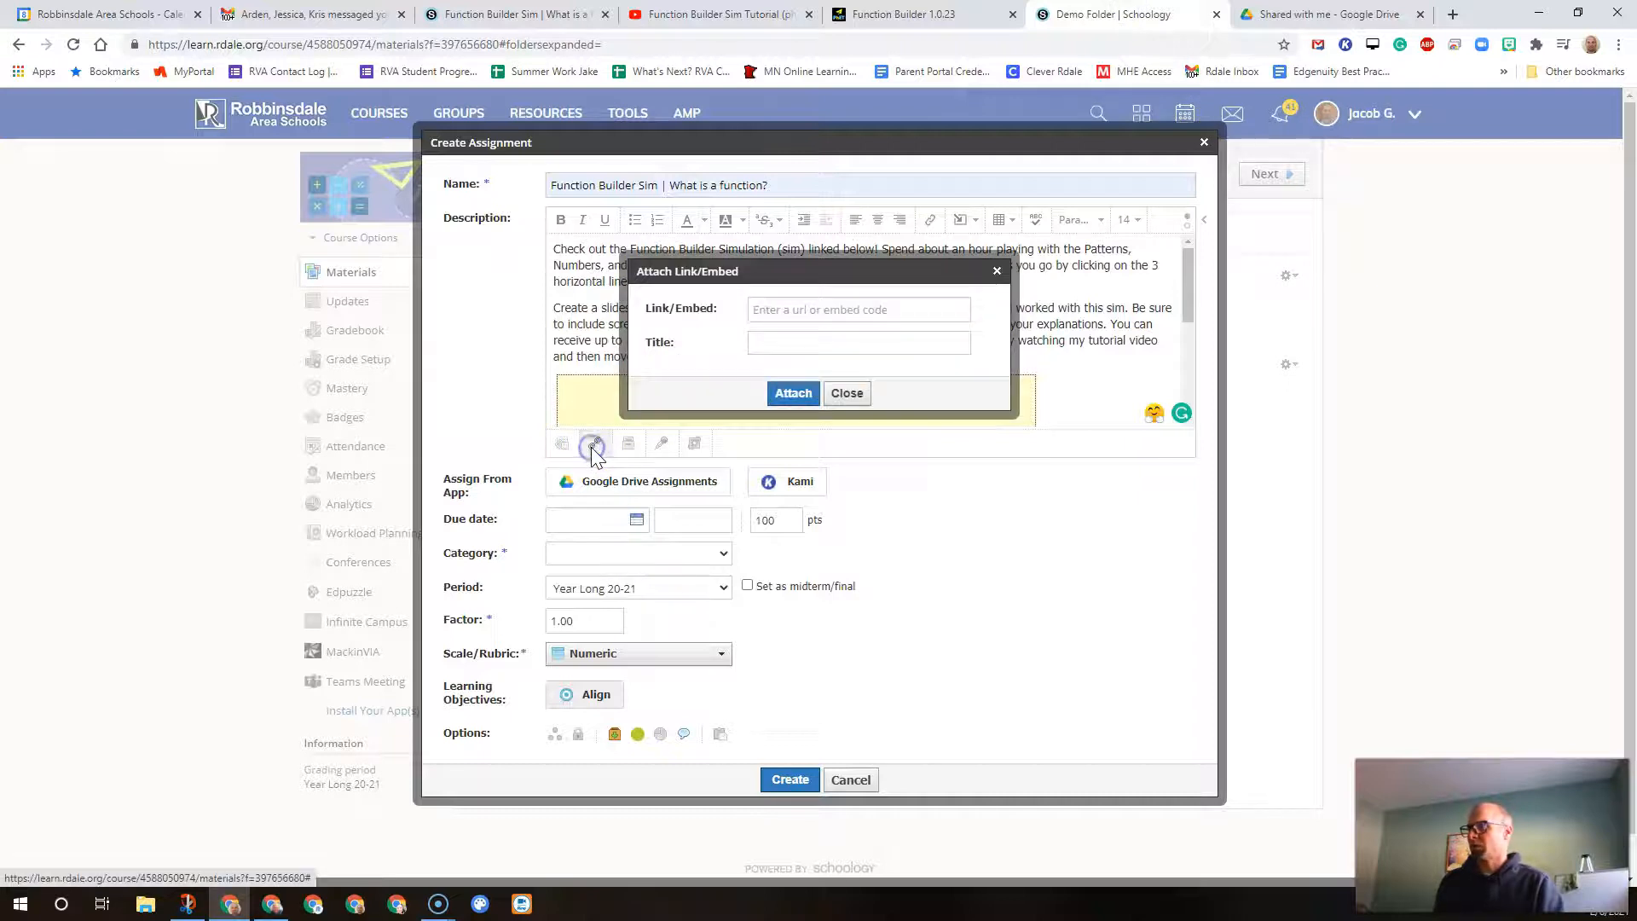
pyautogui.click(773, 310)
pyautogui.hotkey('ctrl', 'v')
pyautogui.click(761, 341)
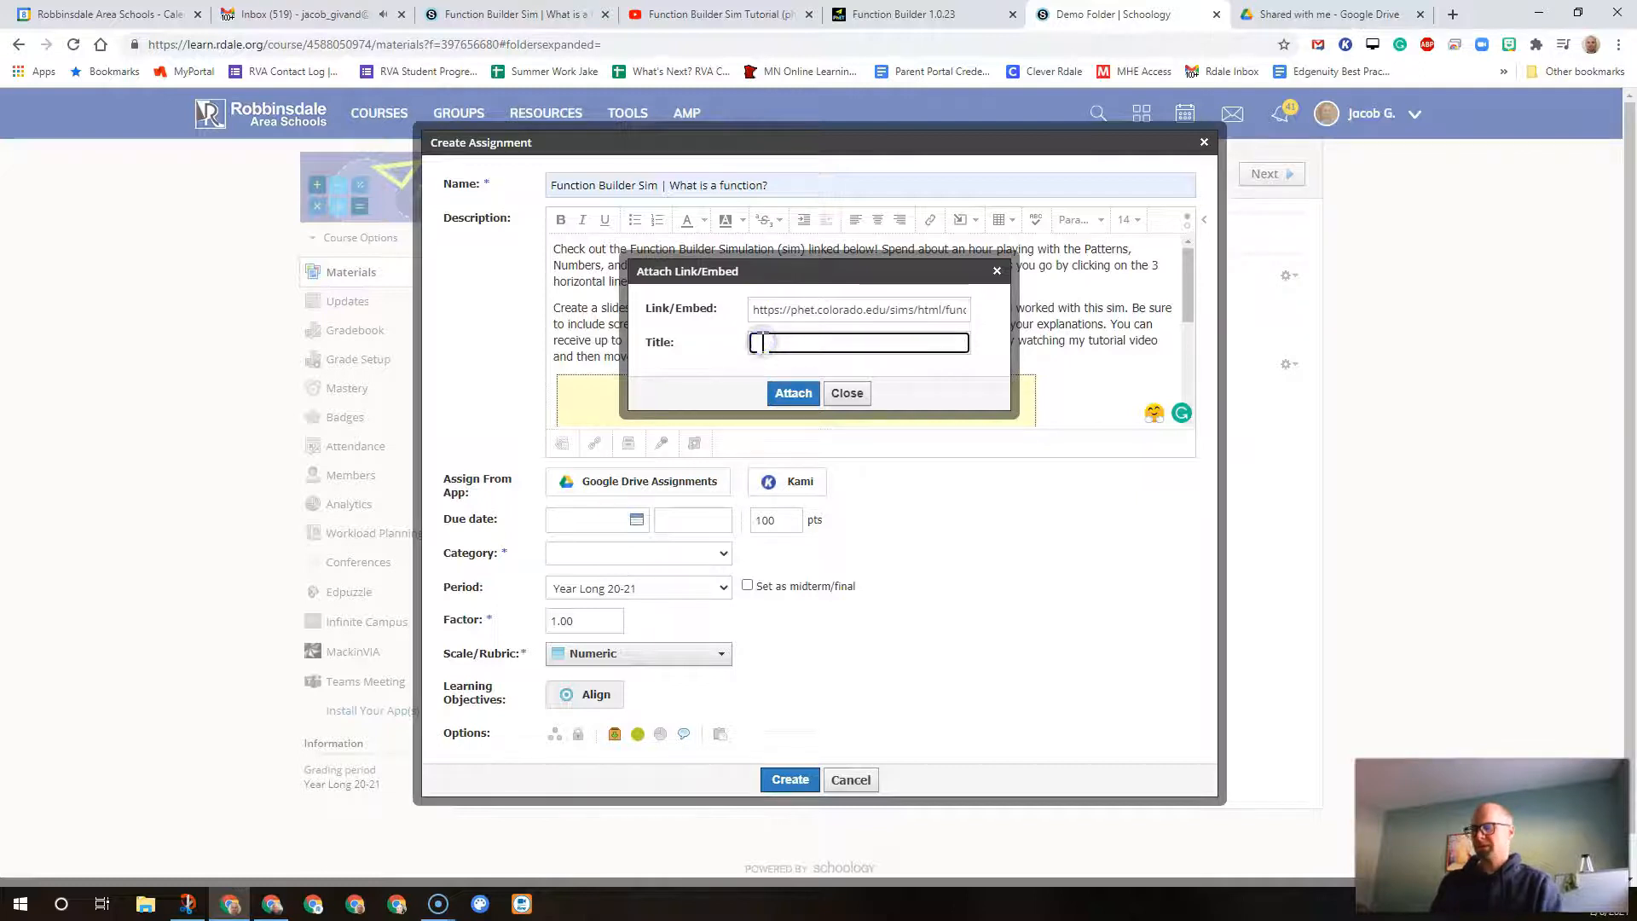
pyautogui.write('Function Bu')
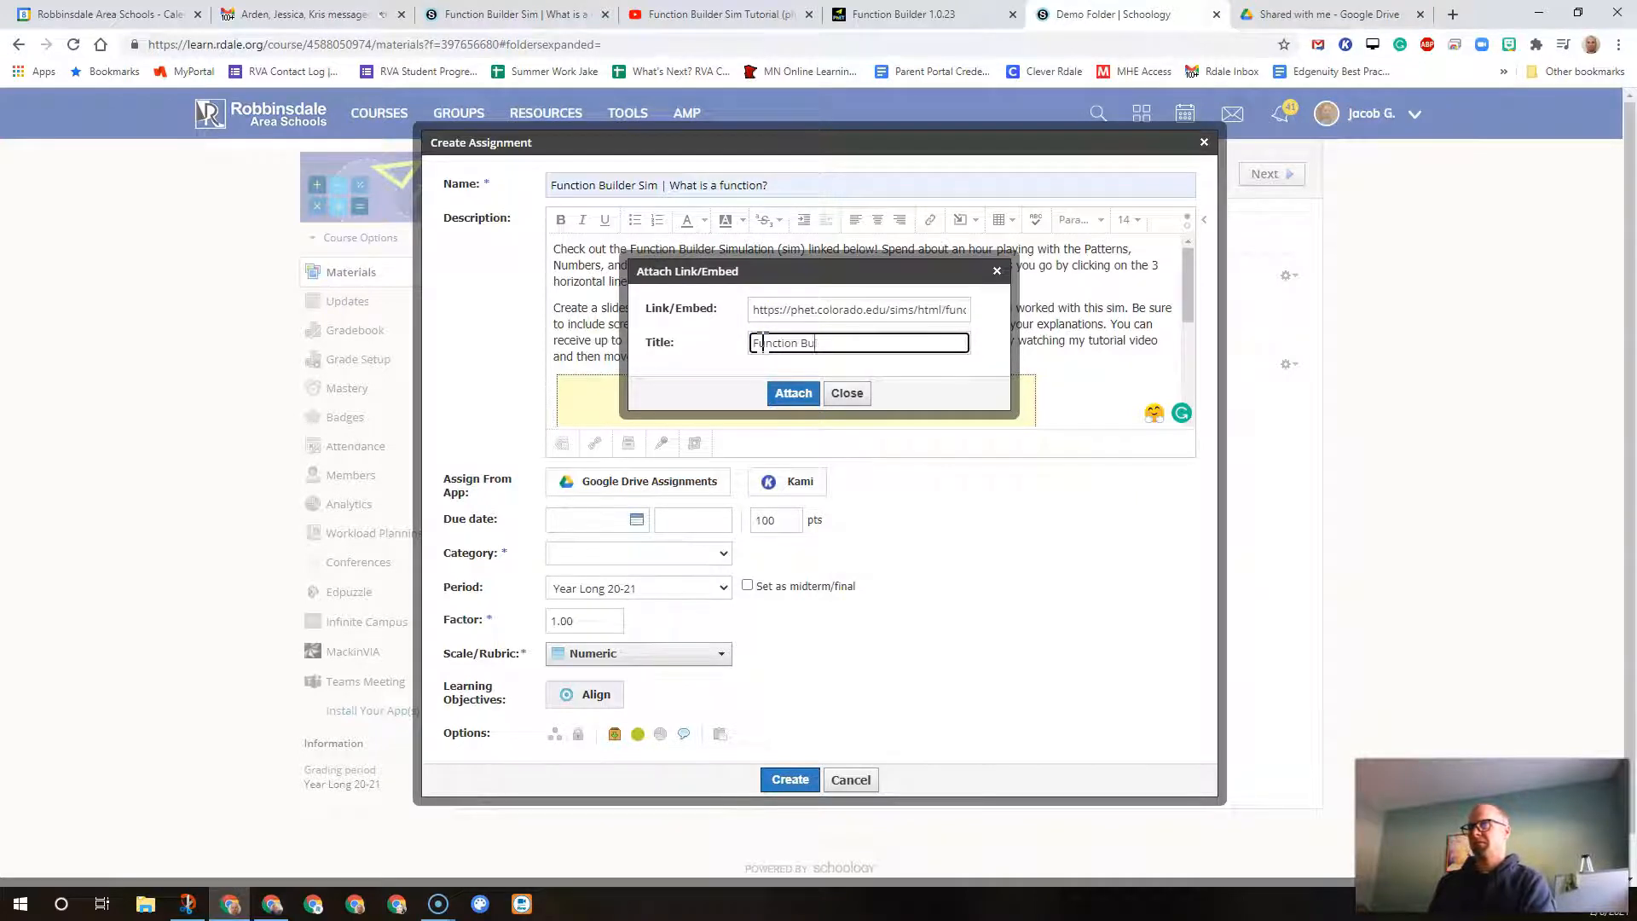
pyautogui.write('ilder Sim')
pyautogui.click(792, 393)
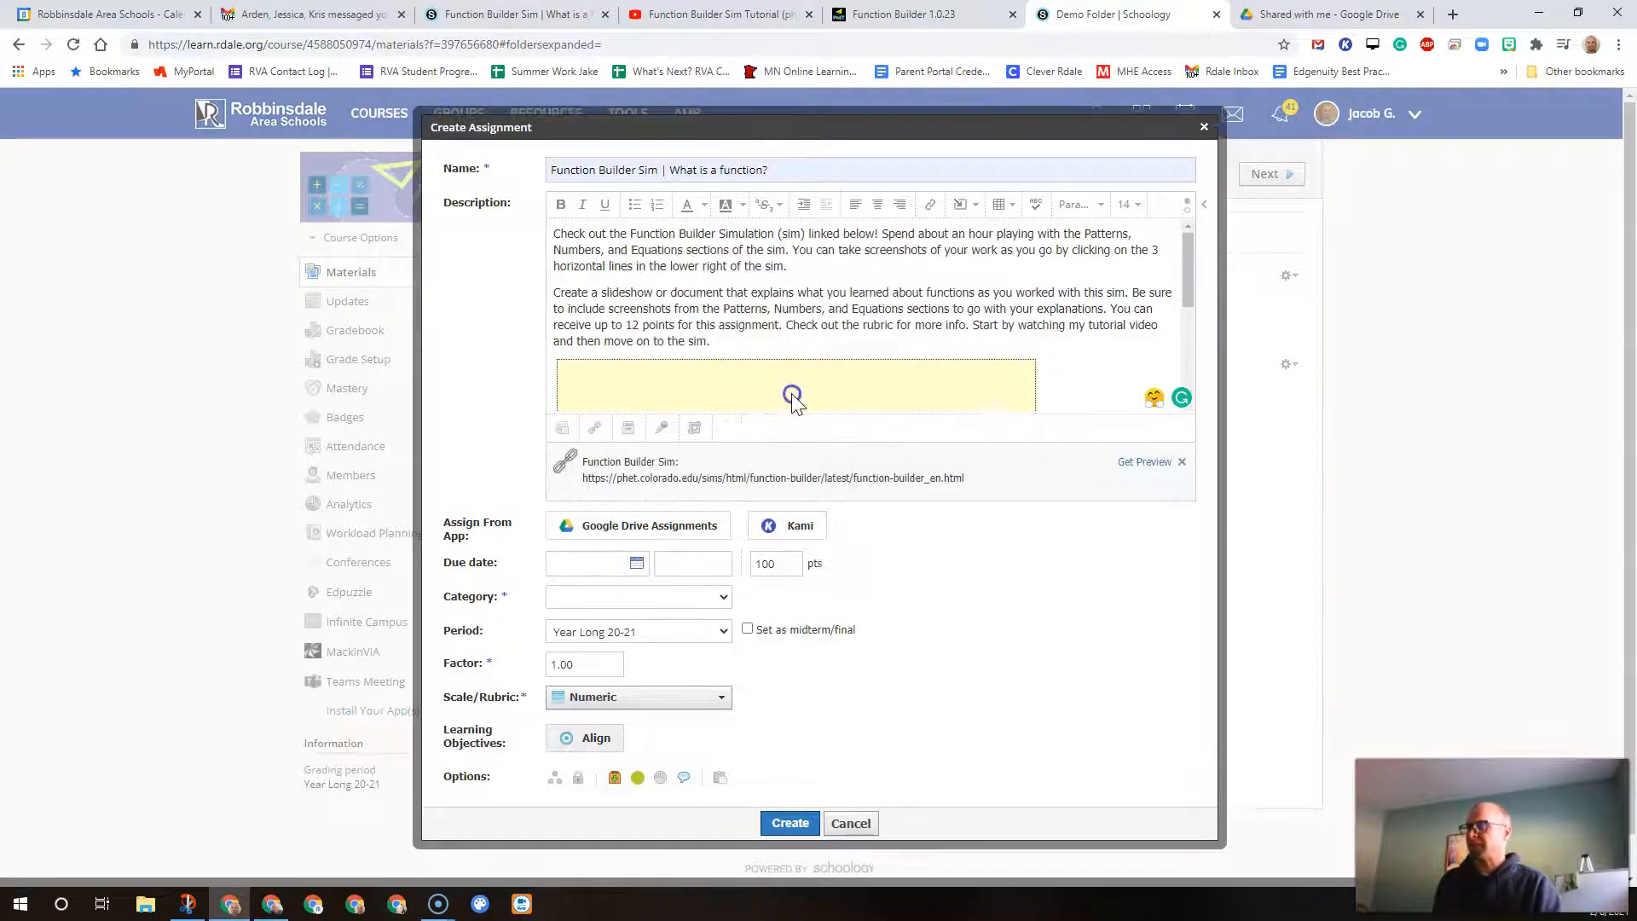
pyautogui.click(1144, 460)
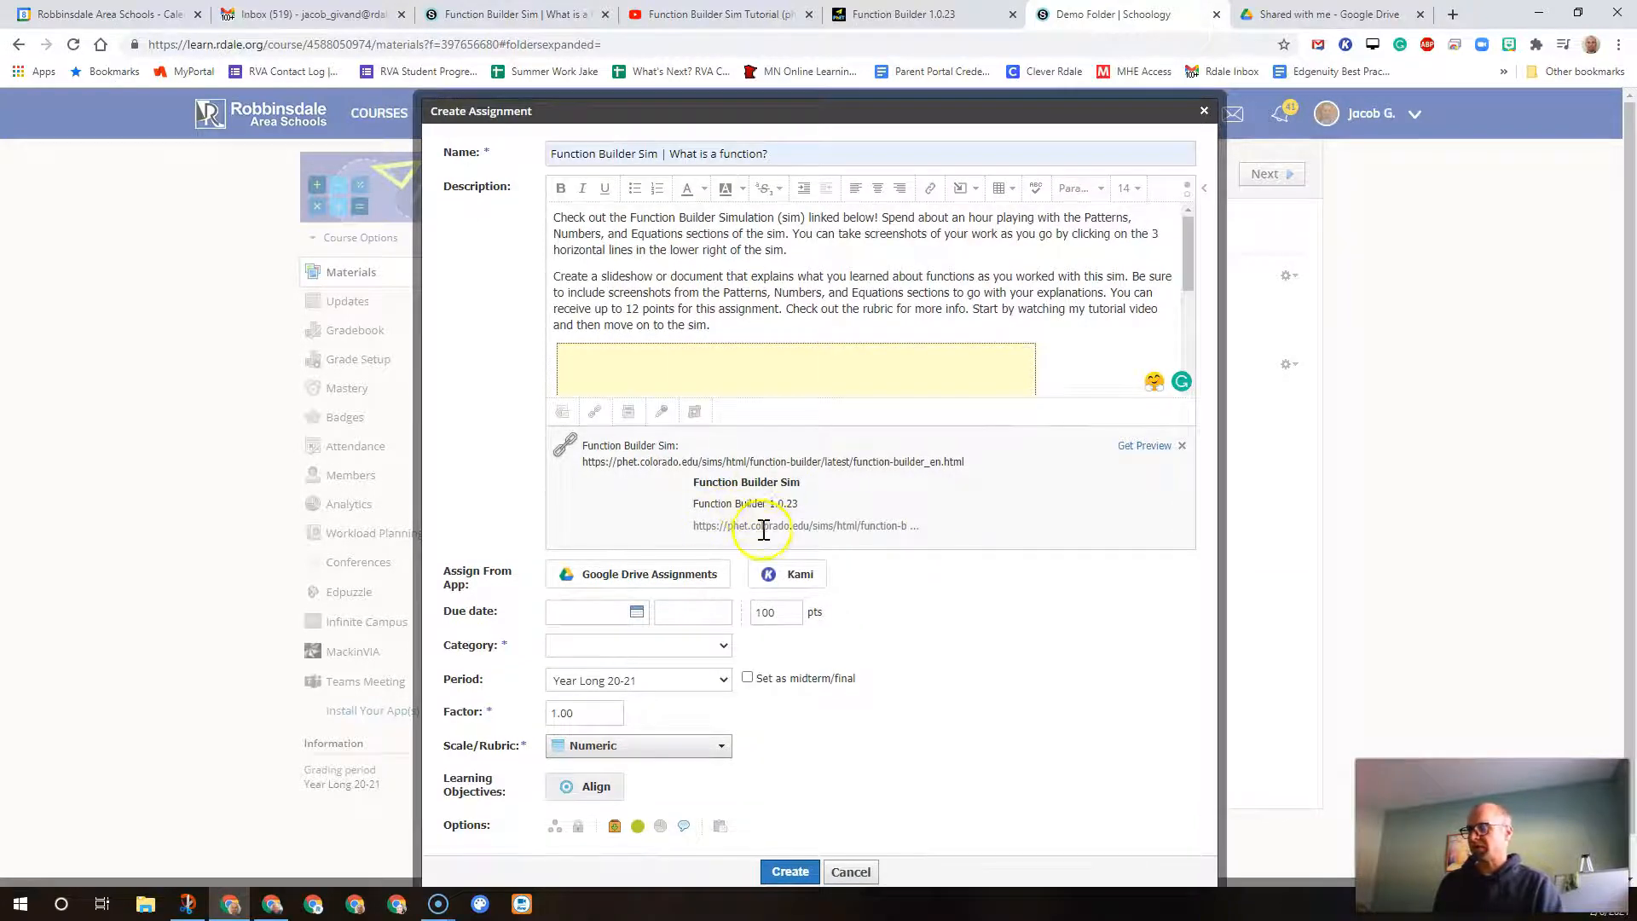
# Step: Add a line reading "Link to Function Builder Sim" below the embedded video in font size 14
pyautogui.scroll(-1, 1040, 326)
pyautogui.scroll(-2, 1041, 327)
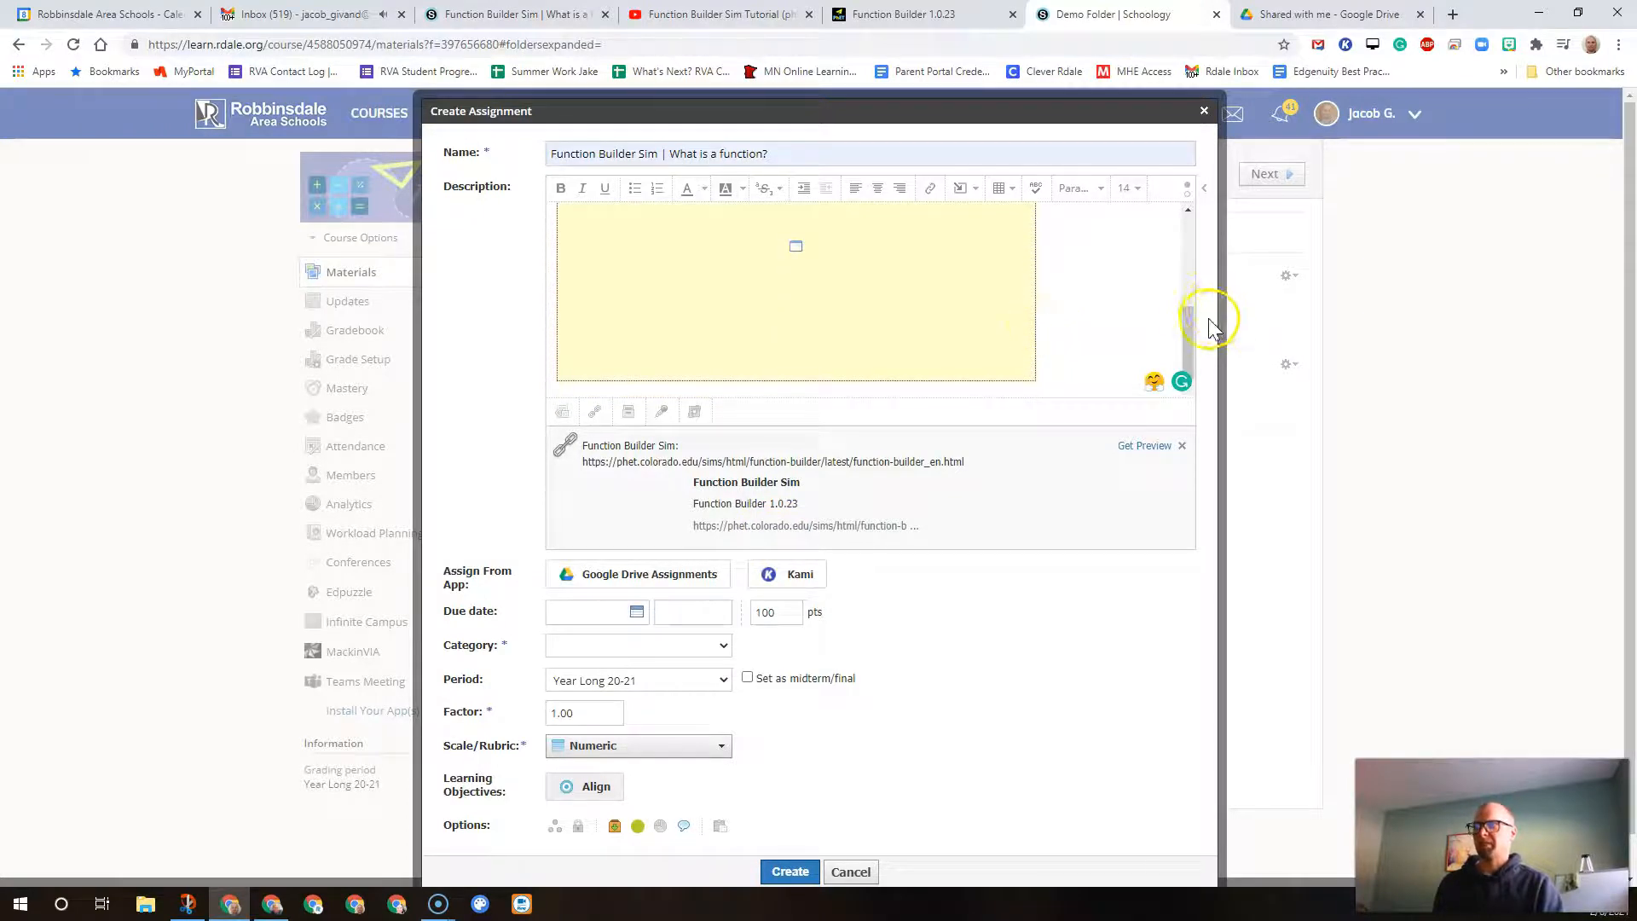
pyautogui.click(1065, 358)
pyautogui.press('Return')
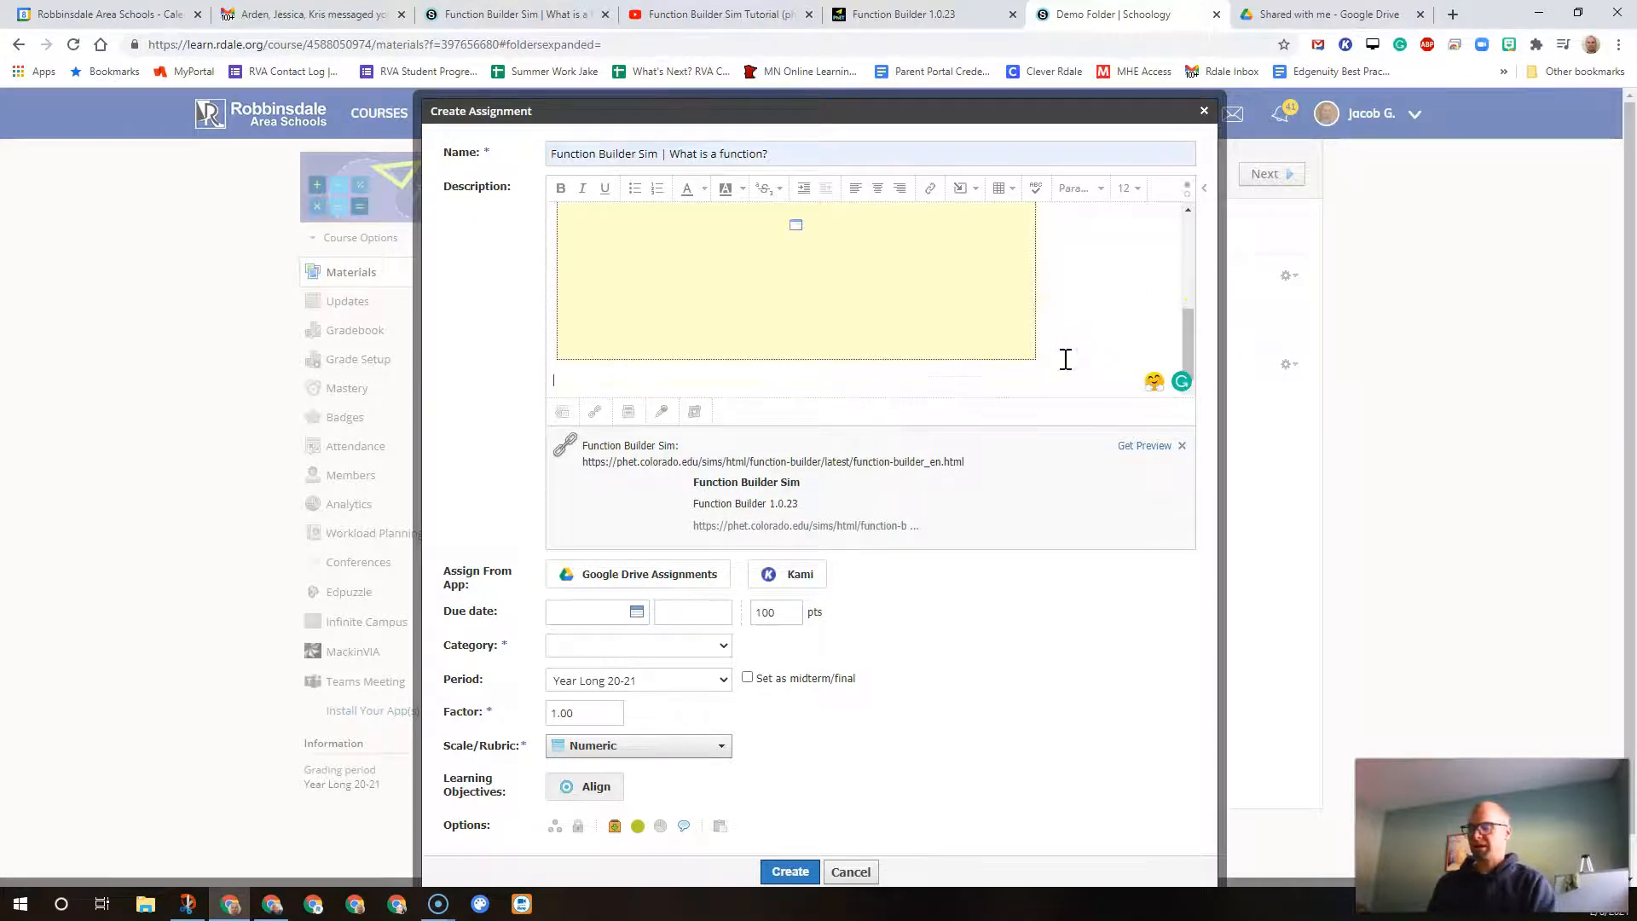
pyautogui.click(1131, 186)
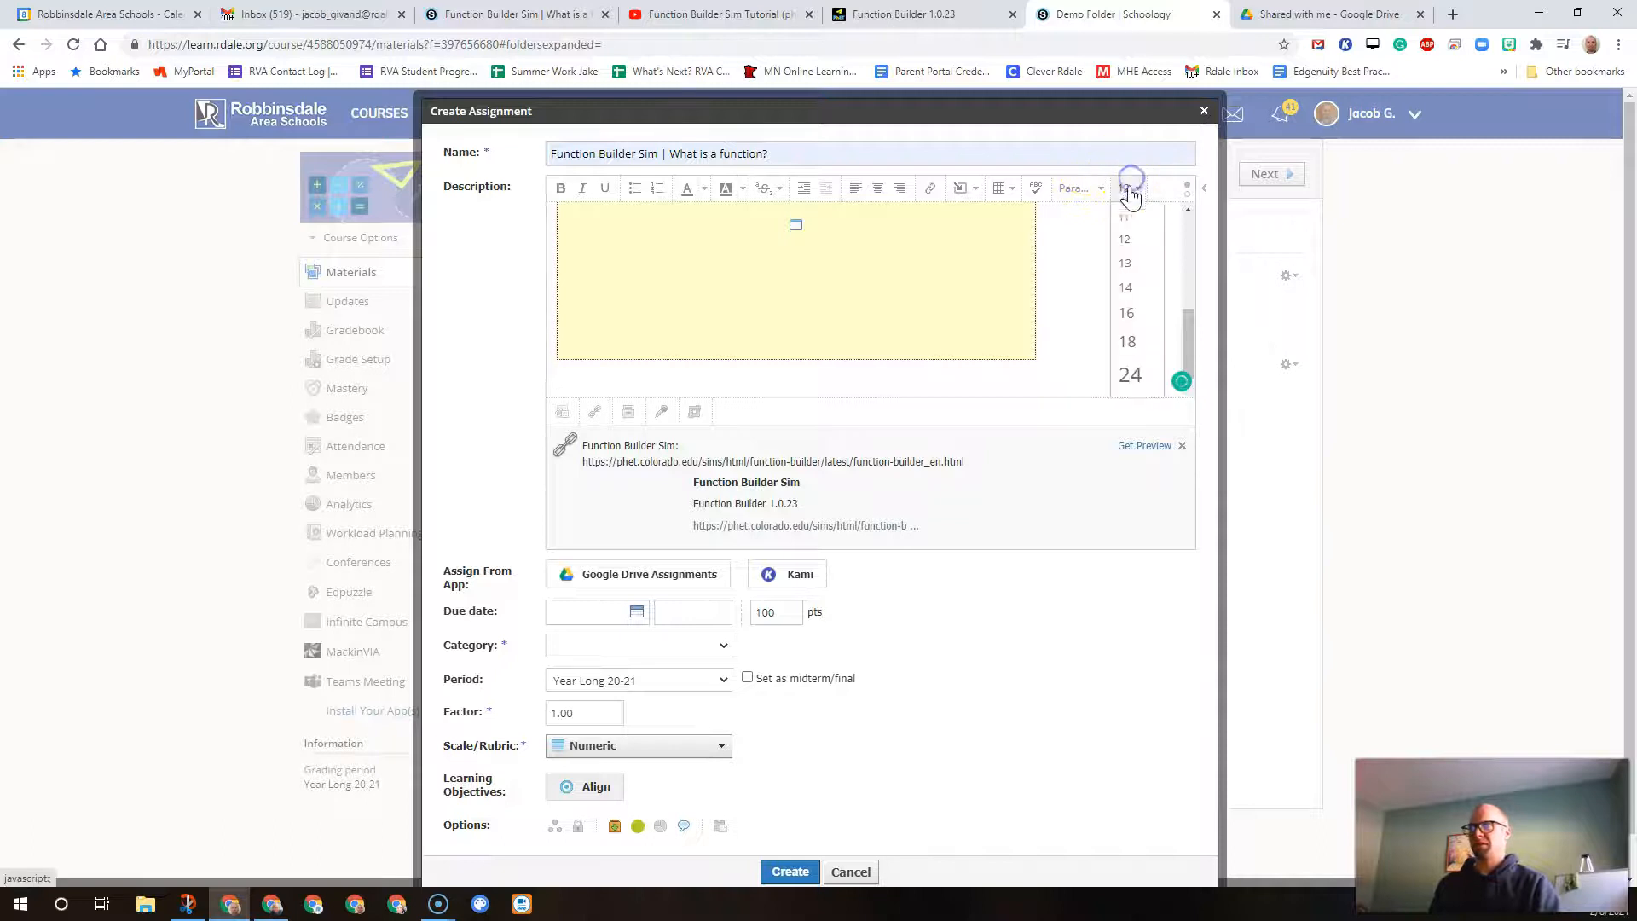
pyautogui.click(1130, 293)
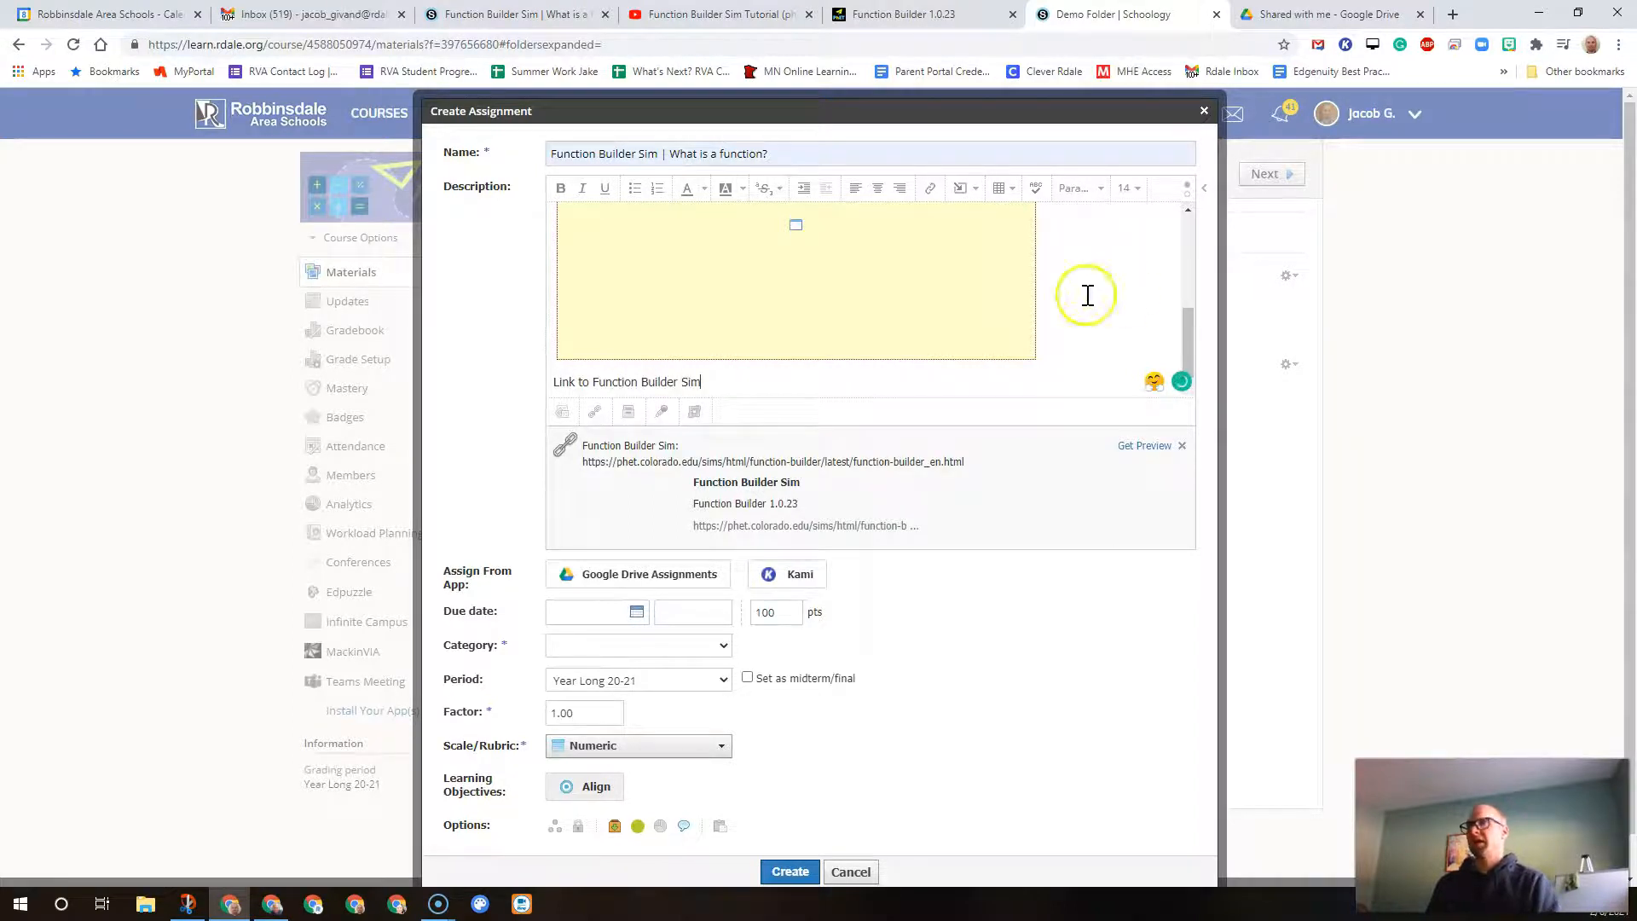
# Step: Turn the text "Link to Function Builder Sim" into a hyperlink to the copied simulation address
pyautogui.click(694, 384)
pyautogui.moveTo(695, 385); pyautogui.dragTo(529, 380)
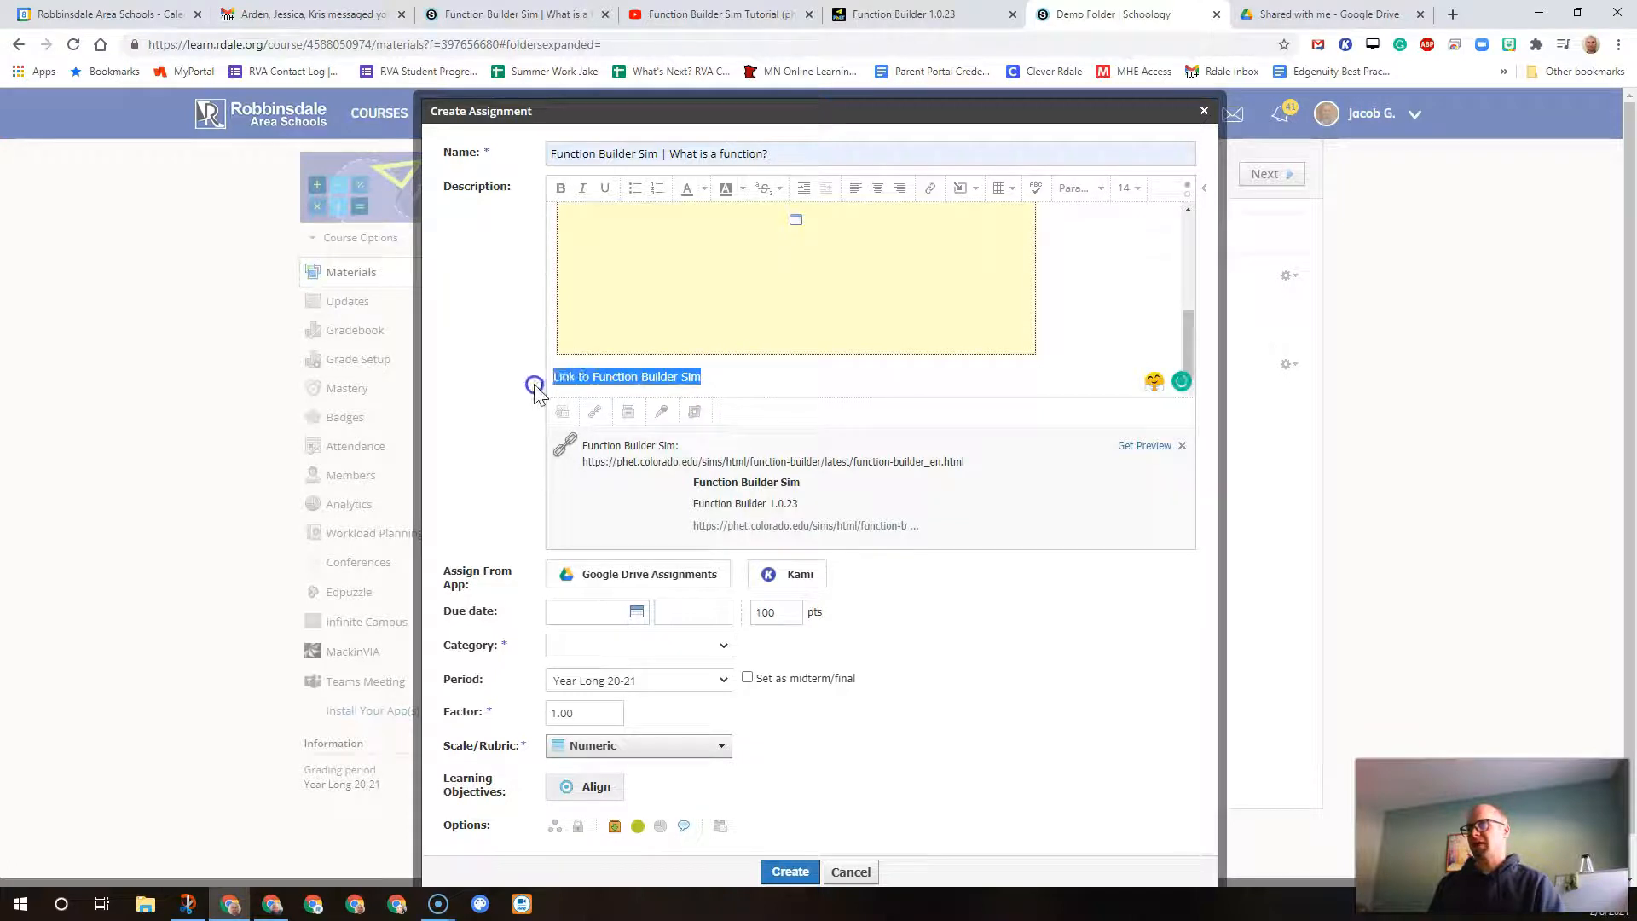
pyautogui.click(931, 189)
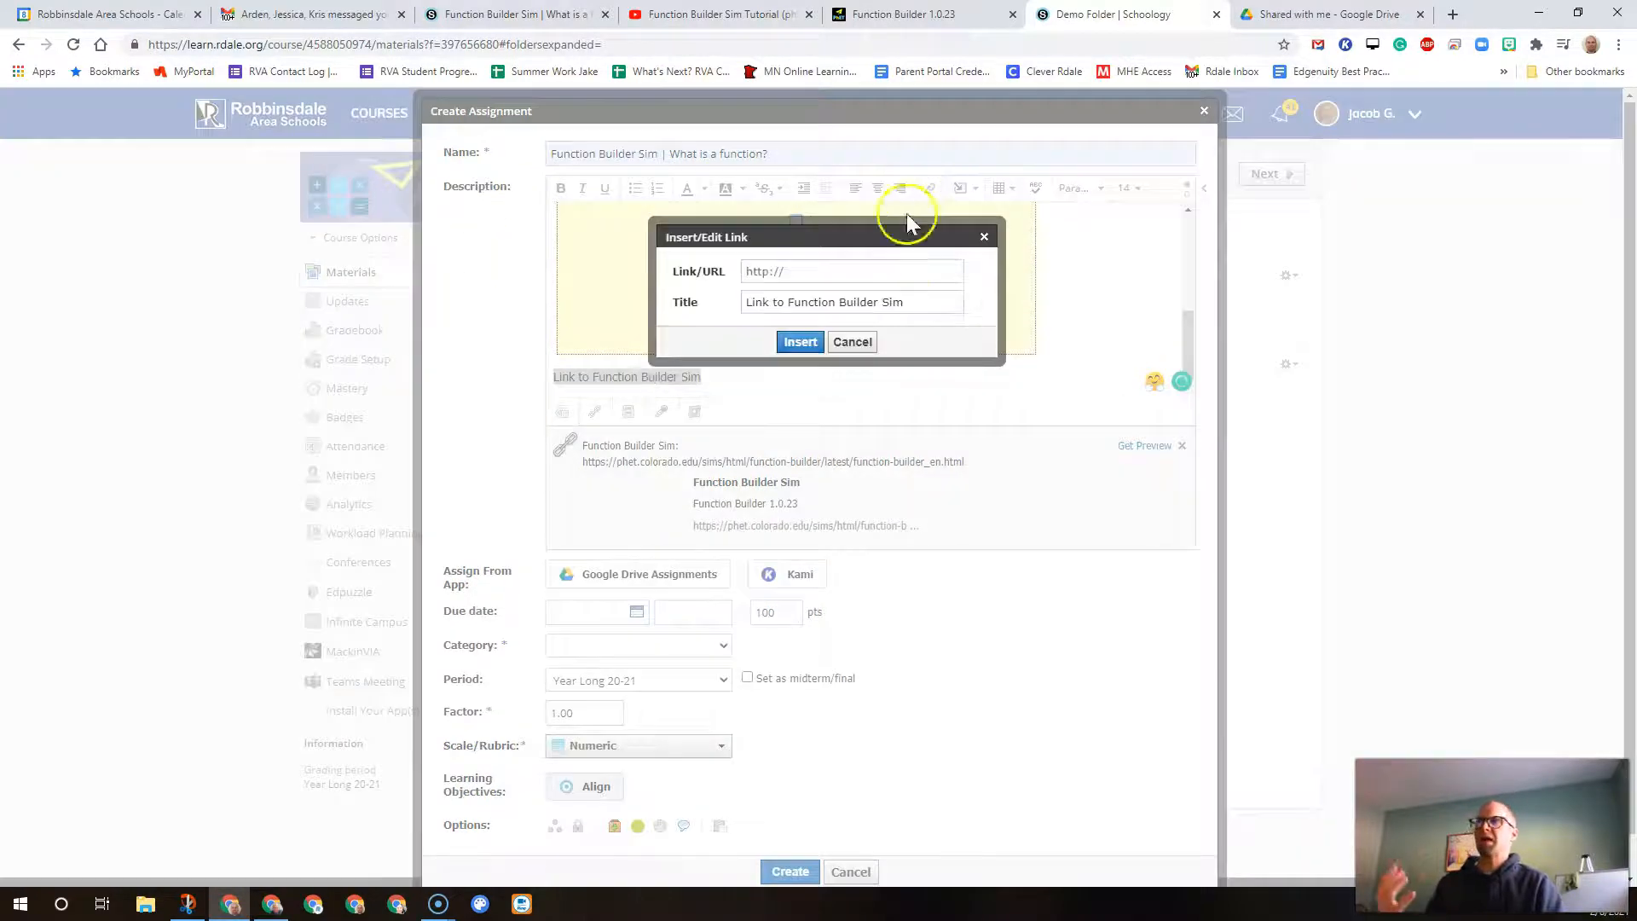
pyautogui.hotkey('ctrl', 'v')
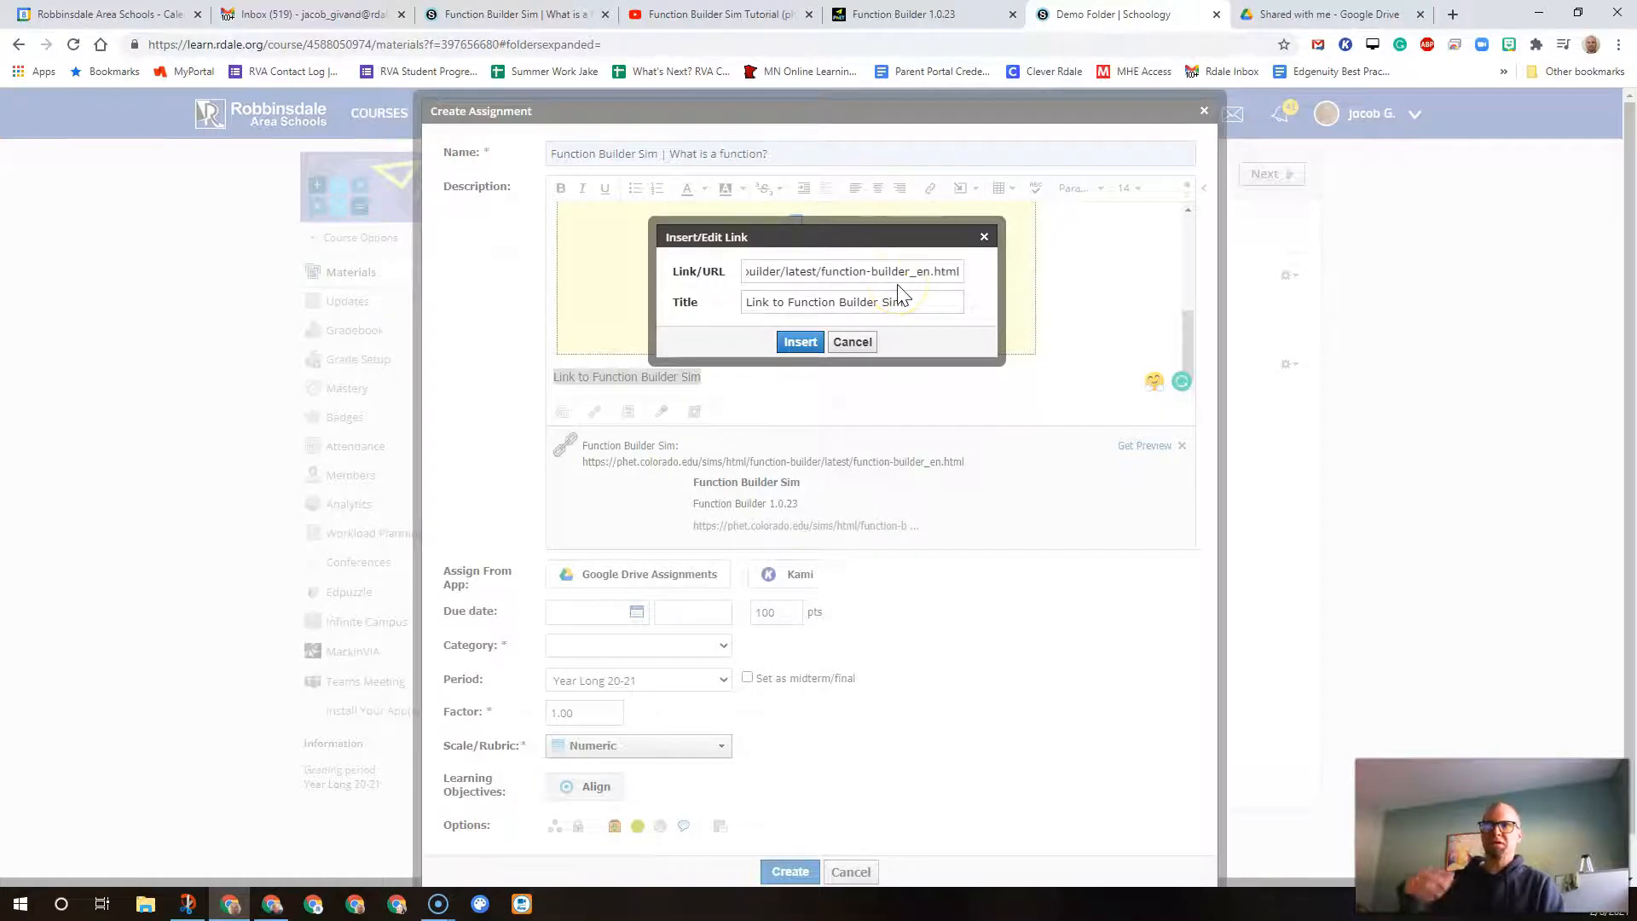
pyautogui.click(801, 343)
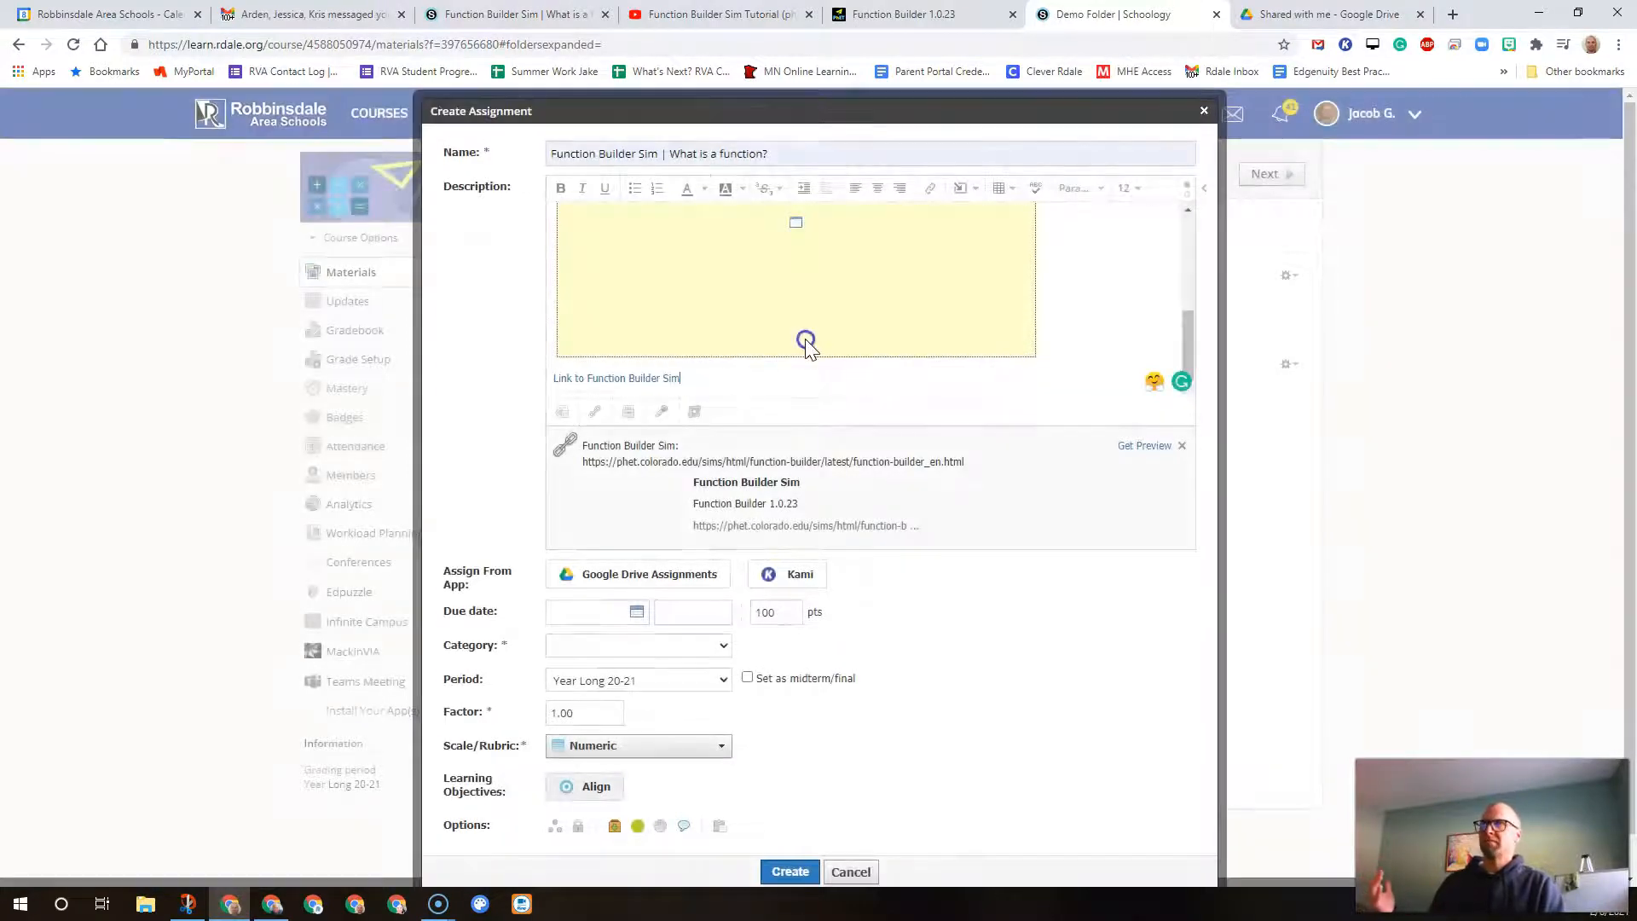
# Step: Format the "Link to Function Builder Sim" hyperlink in font size 14 and bold
pyautogui.click(711, 373)
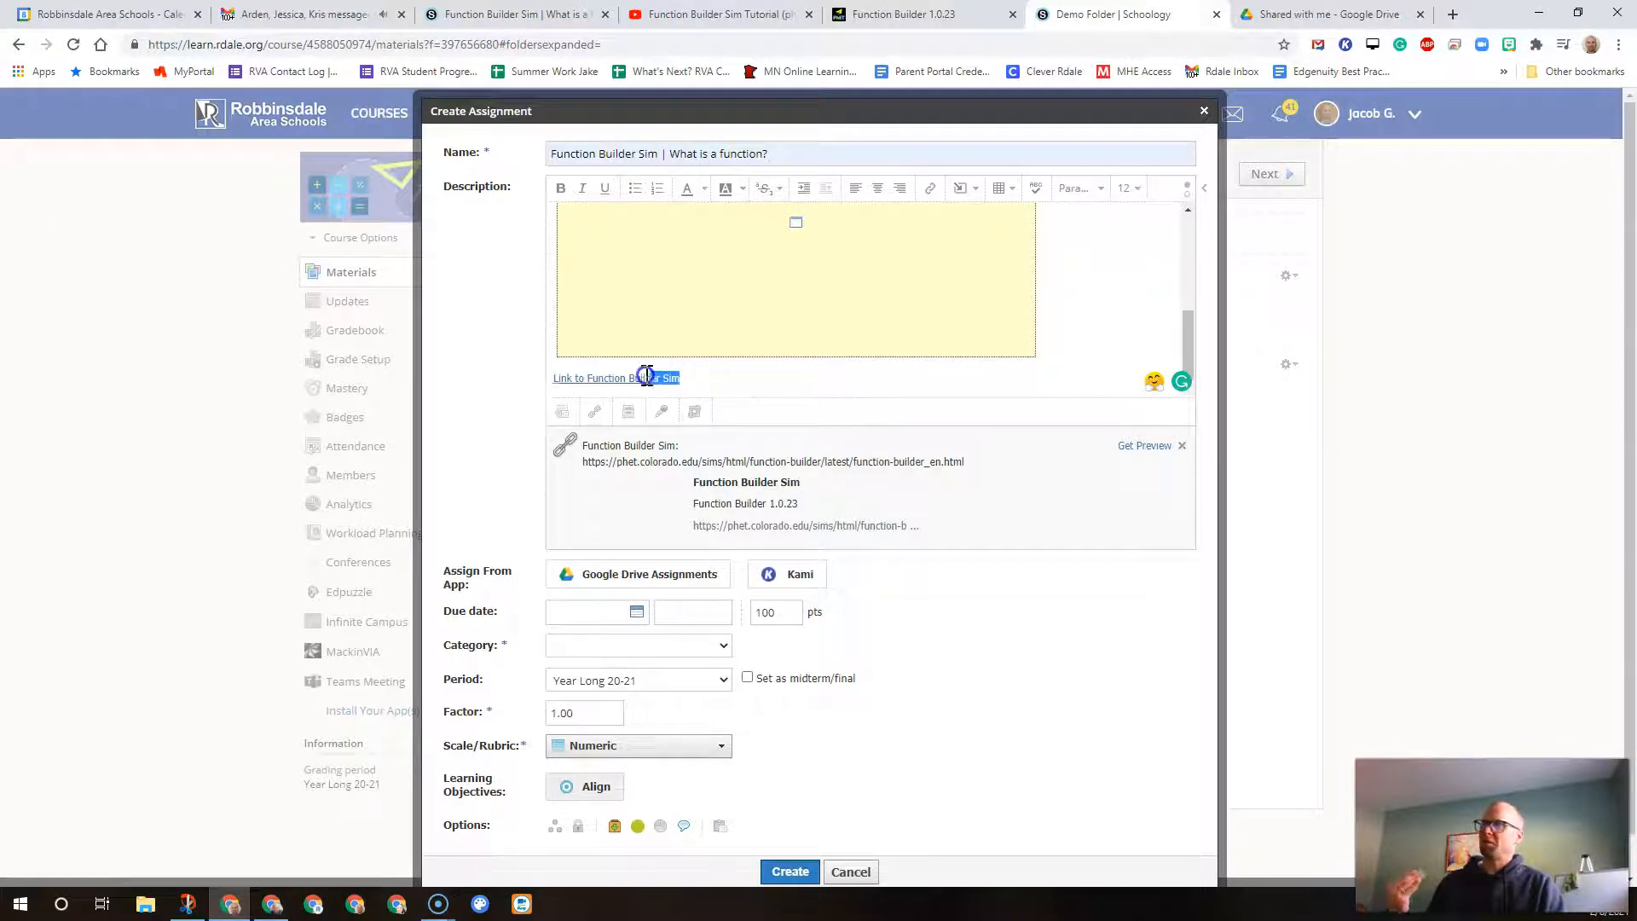
pyautogui.click(1123, 190)
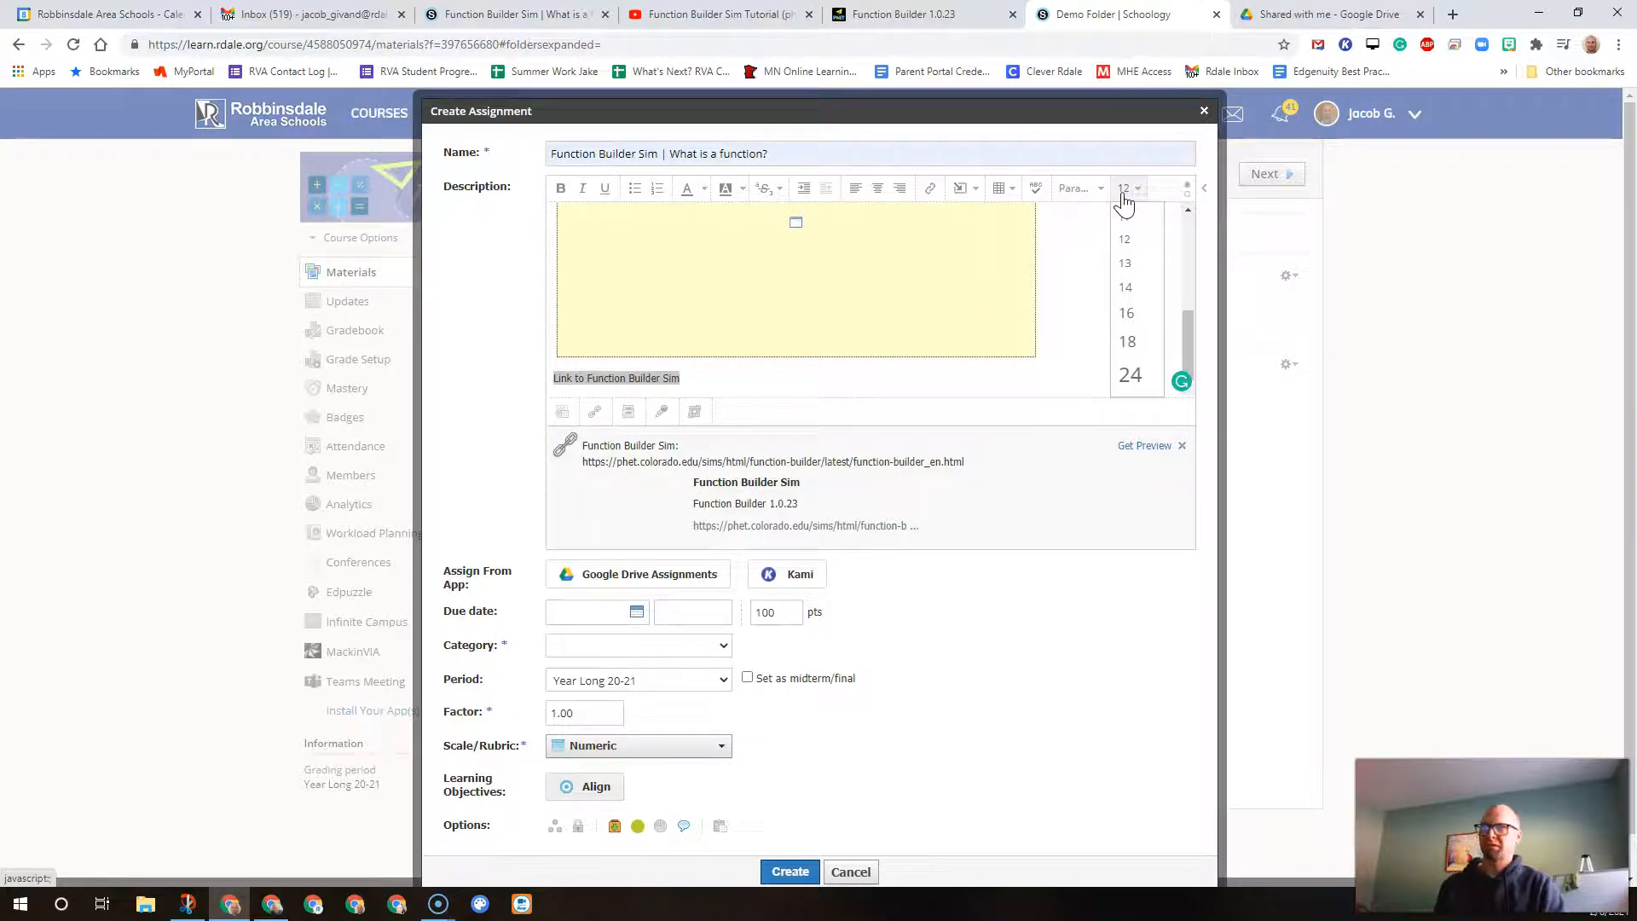
pyautogui.click(1137, 289)
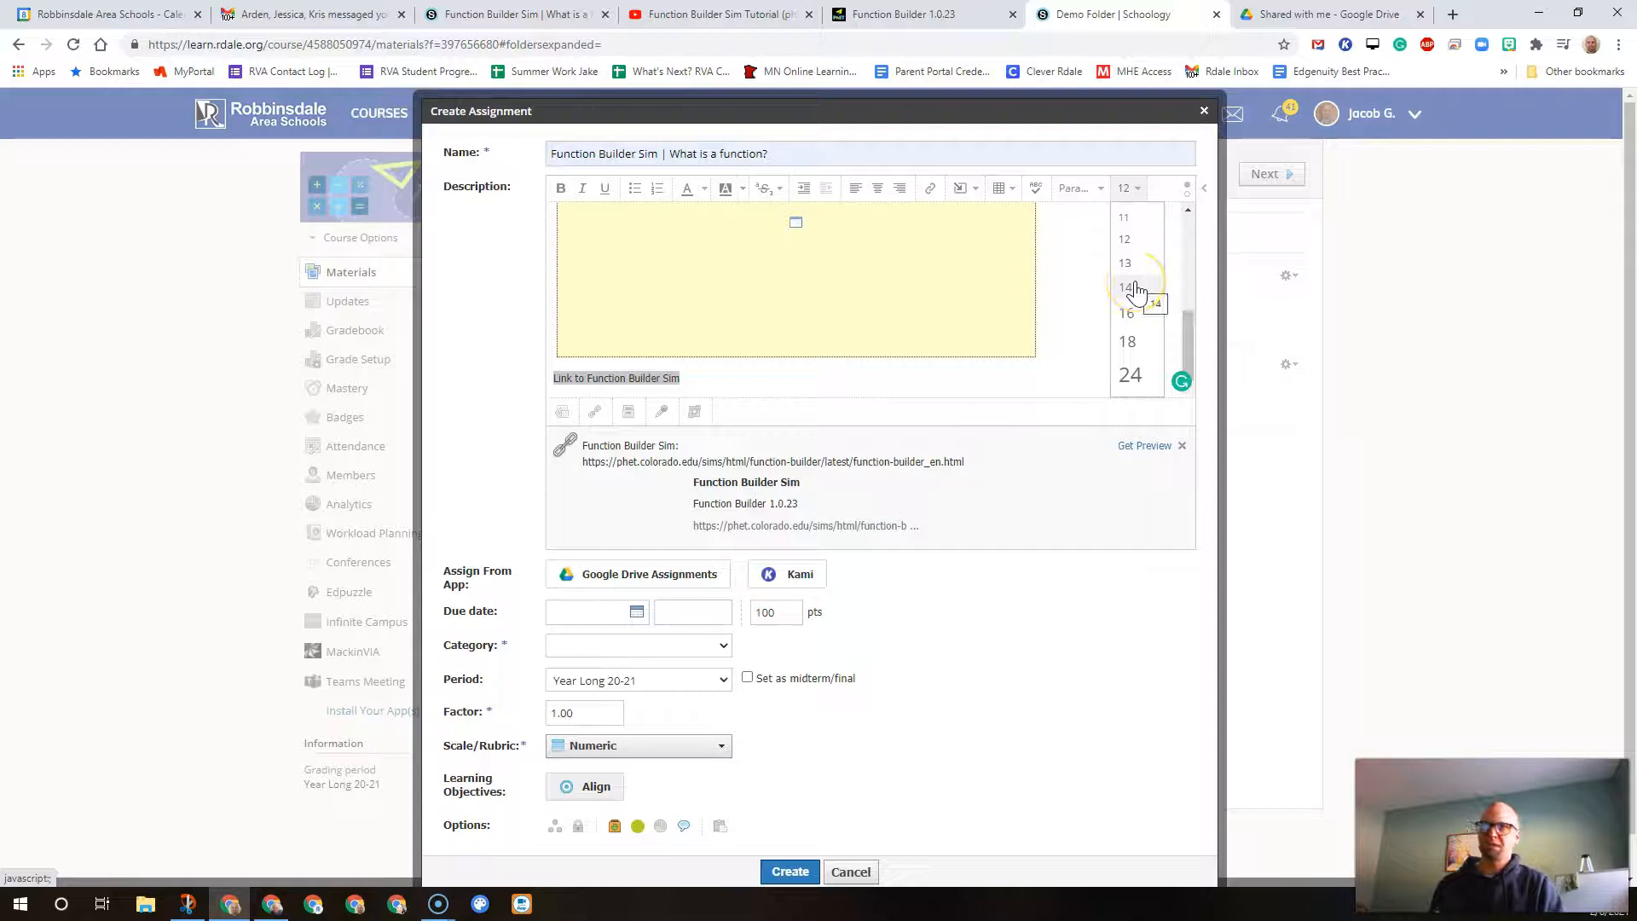
pyautogui.click(1136, 289)
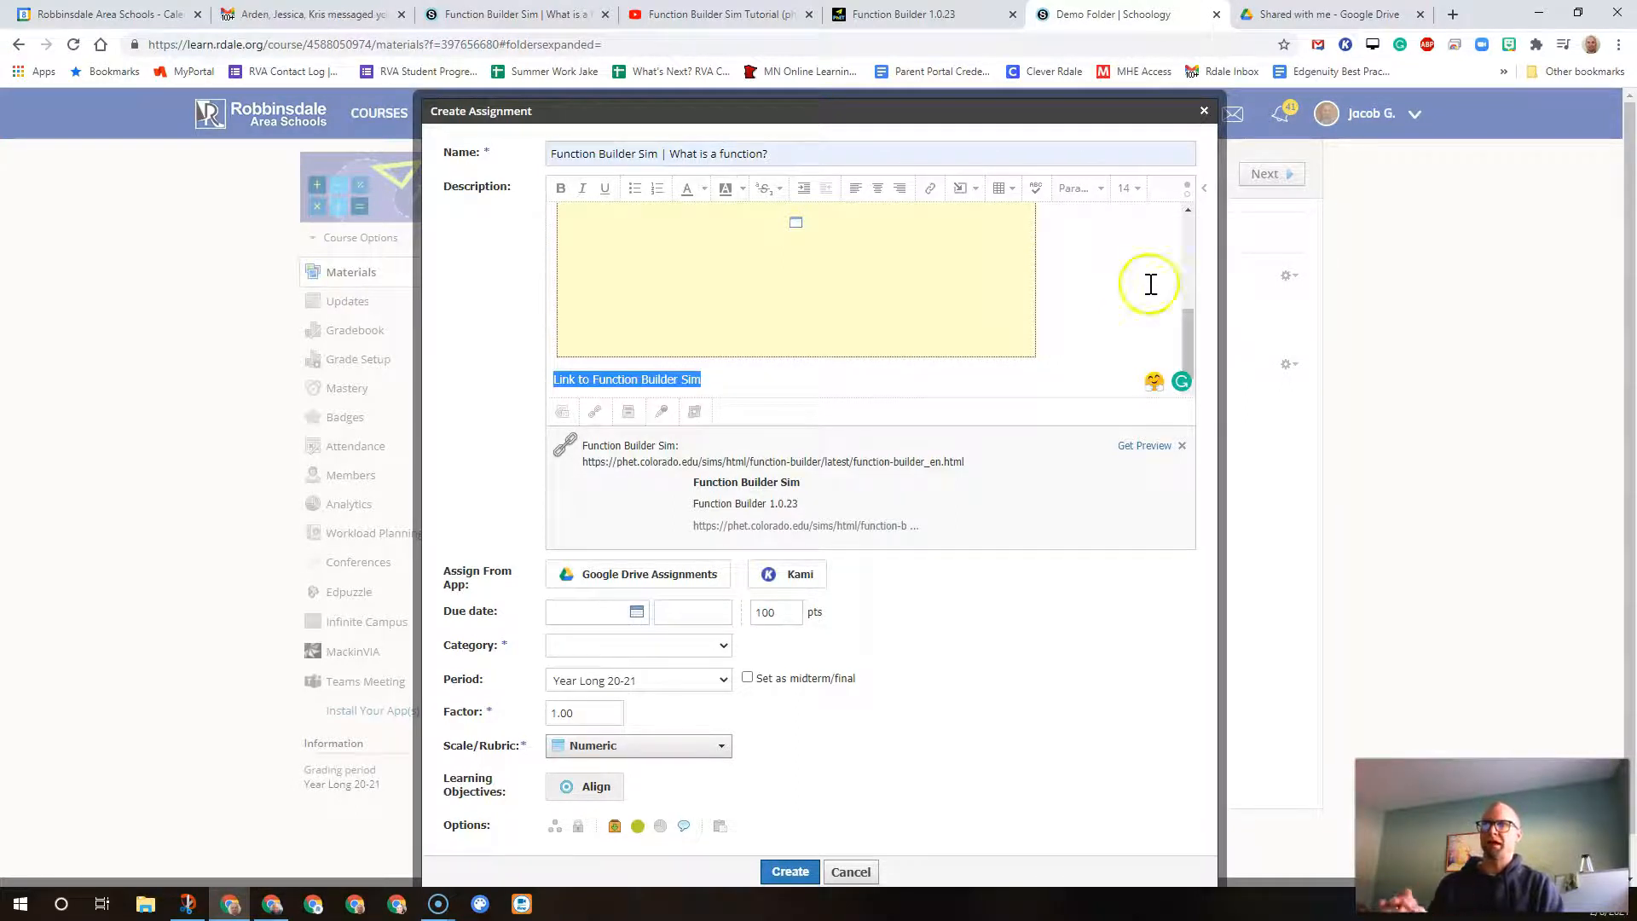
pyautogui.click(560, 187)
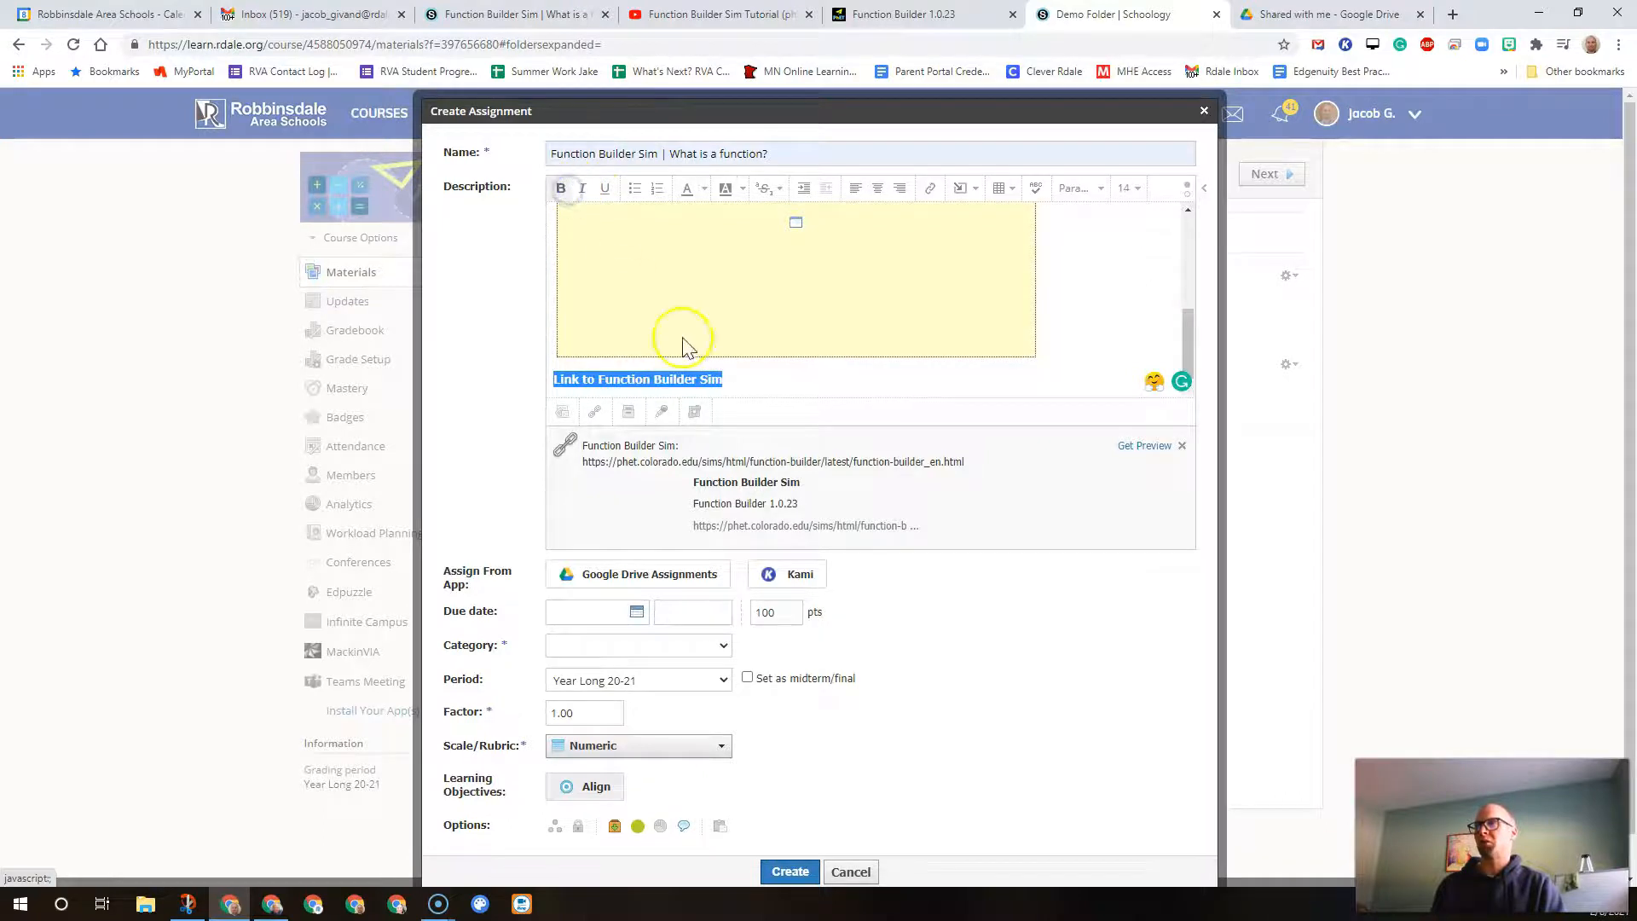
pyautogui.click(766, 384)
# Step: Set the assignment's due date to 2/10/21 and its category to (Ungraded)
pyautogui.scroll(1, 822, 365)
pyautogui.scroll(-1, 825, 373)
pyautogui.scroll(3, 825, 371)
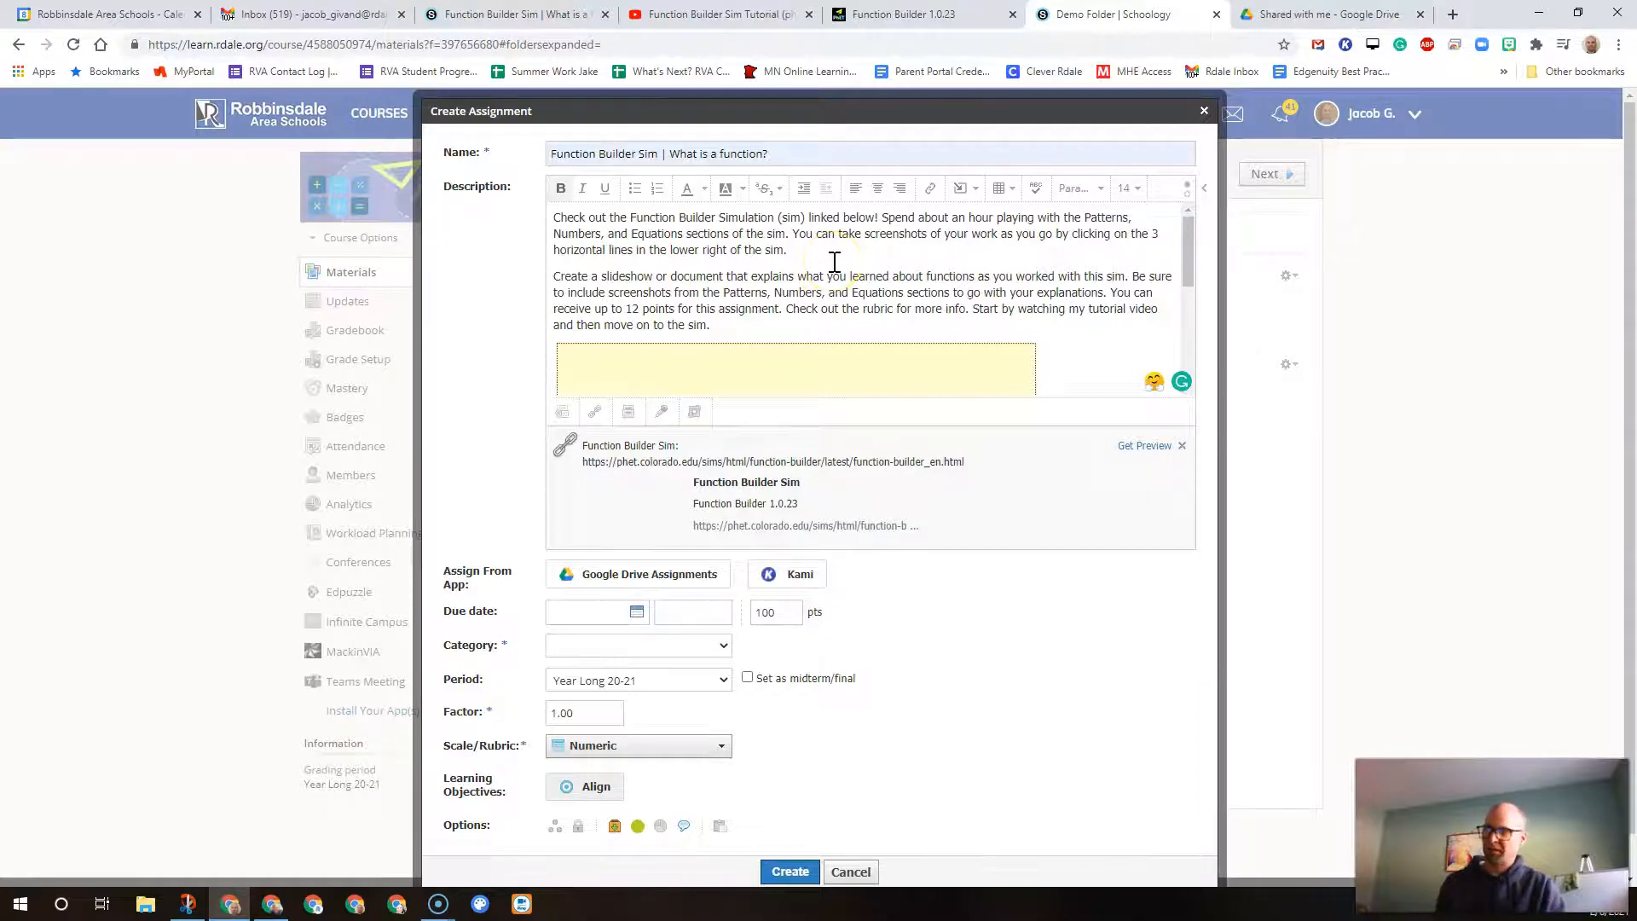
pyautogui.scroll(-3, 895, 388)
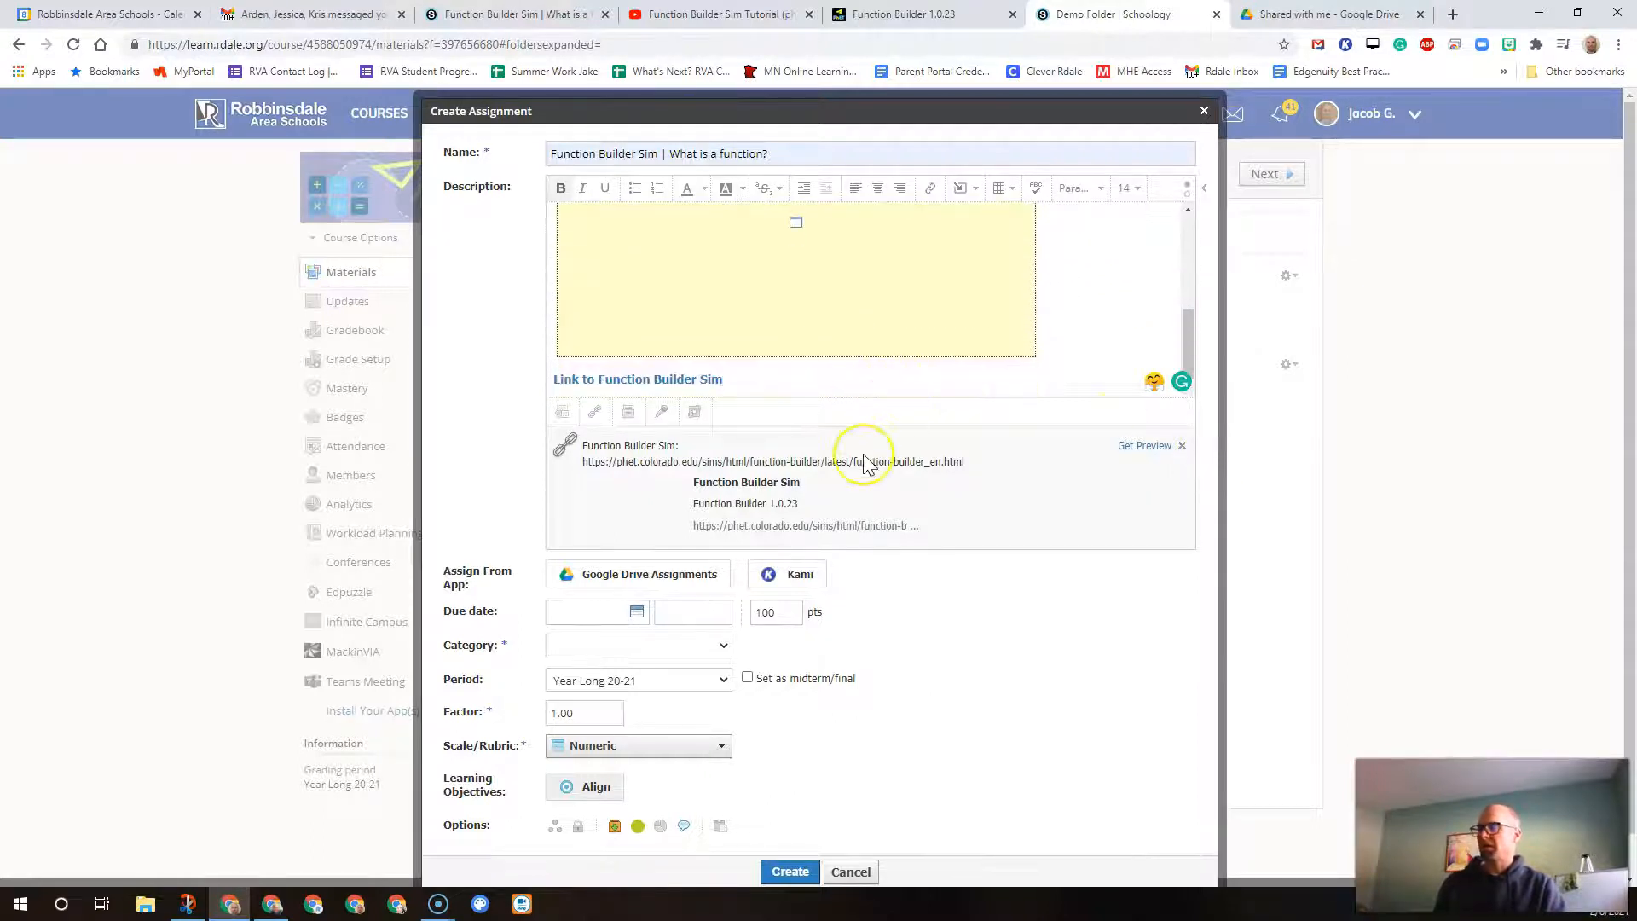
pyautogui.scroll(-1, 864, 462)
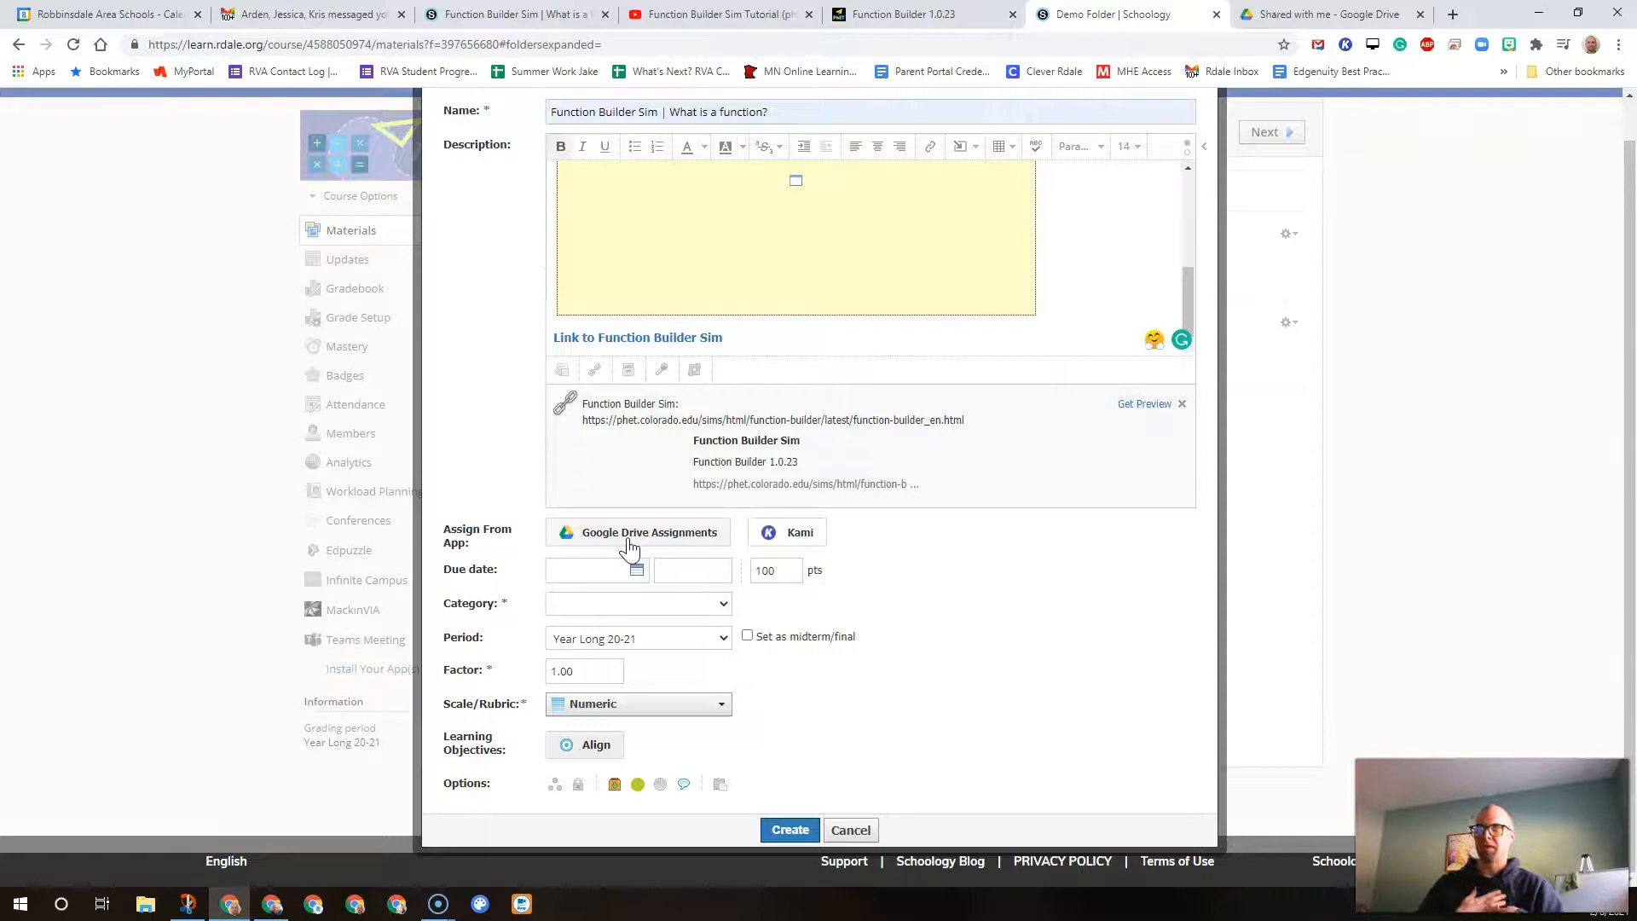
pyautogui.click(599, 539)
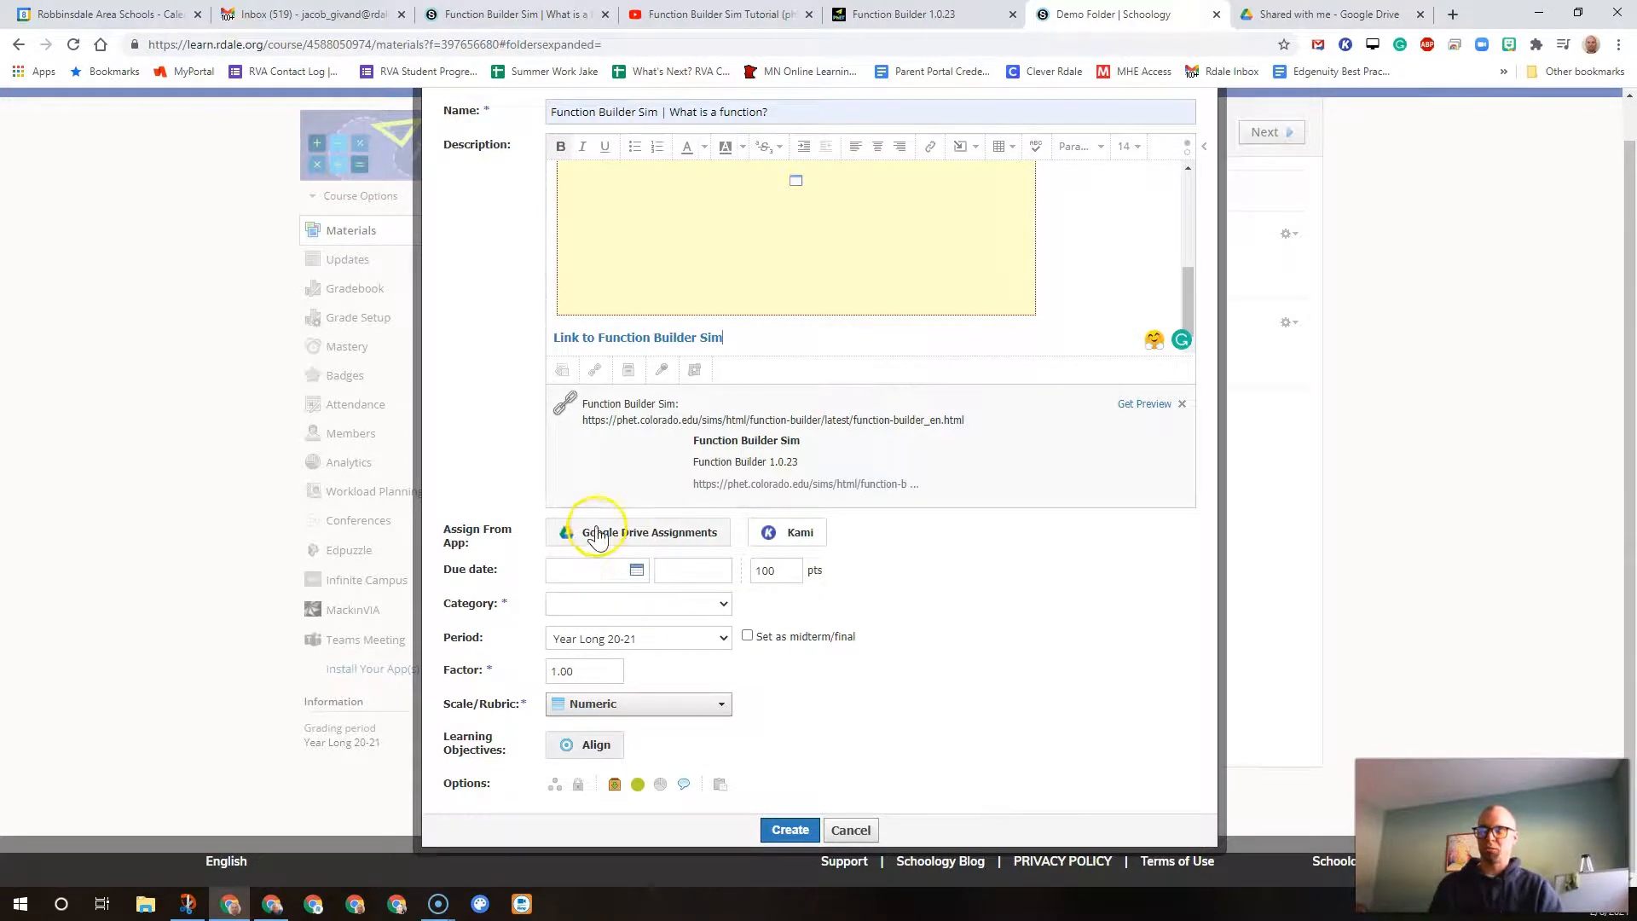
pyautogui.click(637, 570)
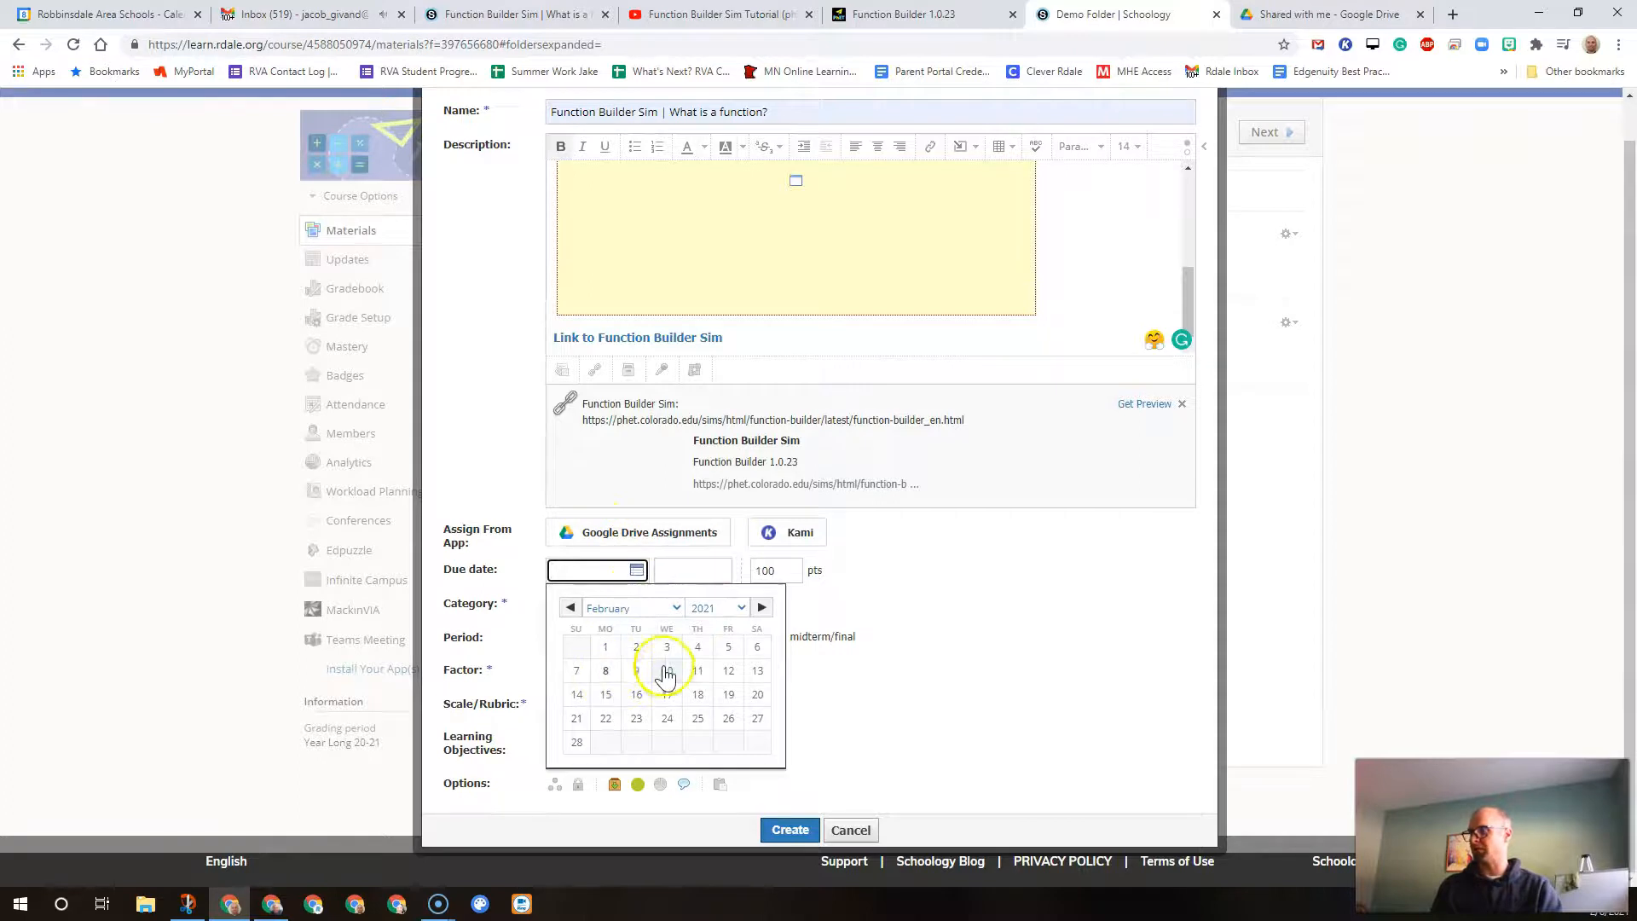
pyautogui.click(666, 671)
pyautogui.click(775, 612)
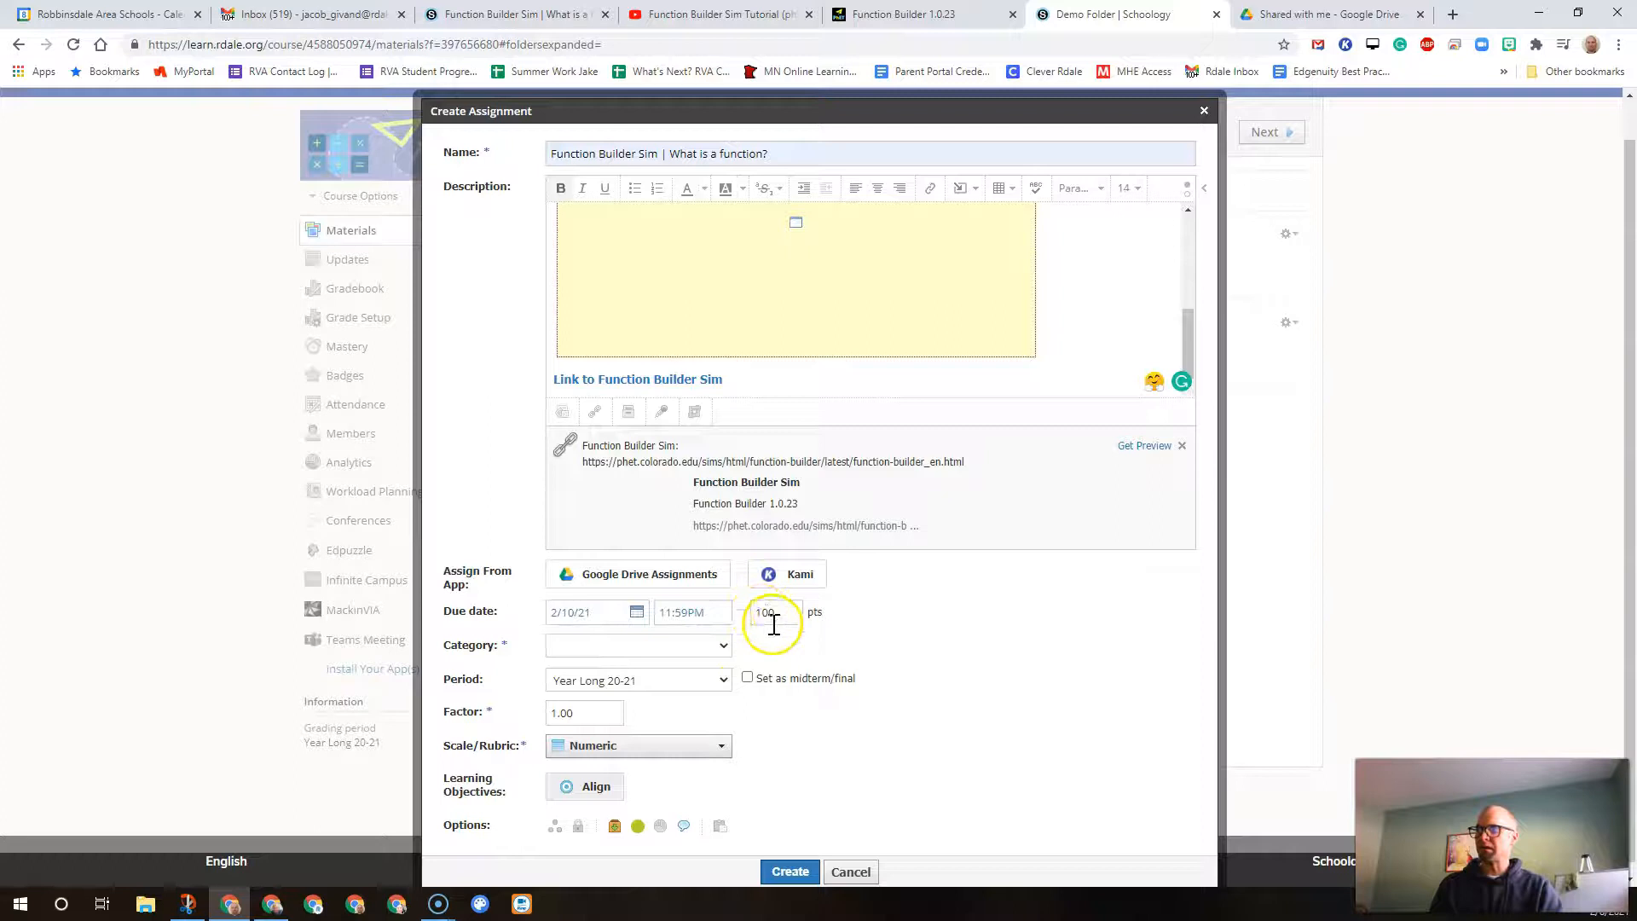
pyautogui.click(721, 648)
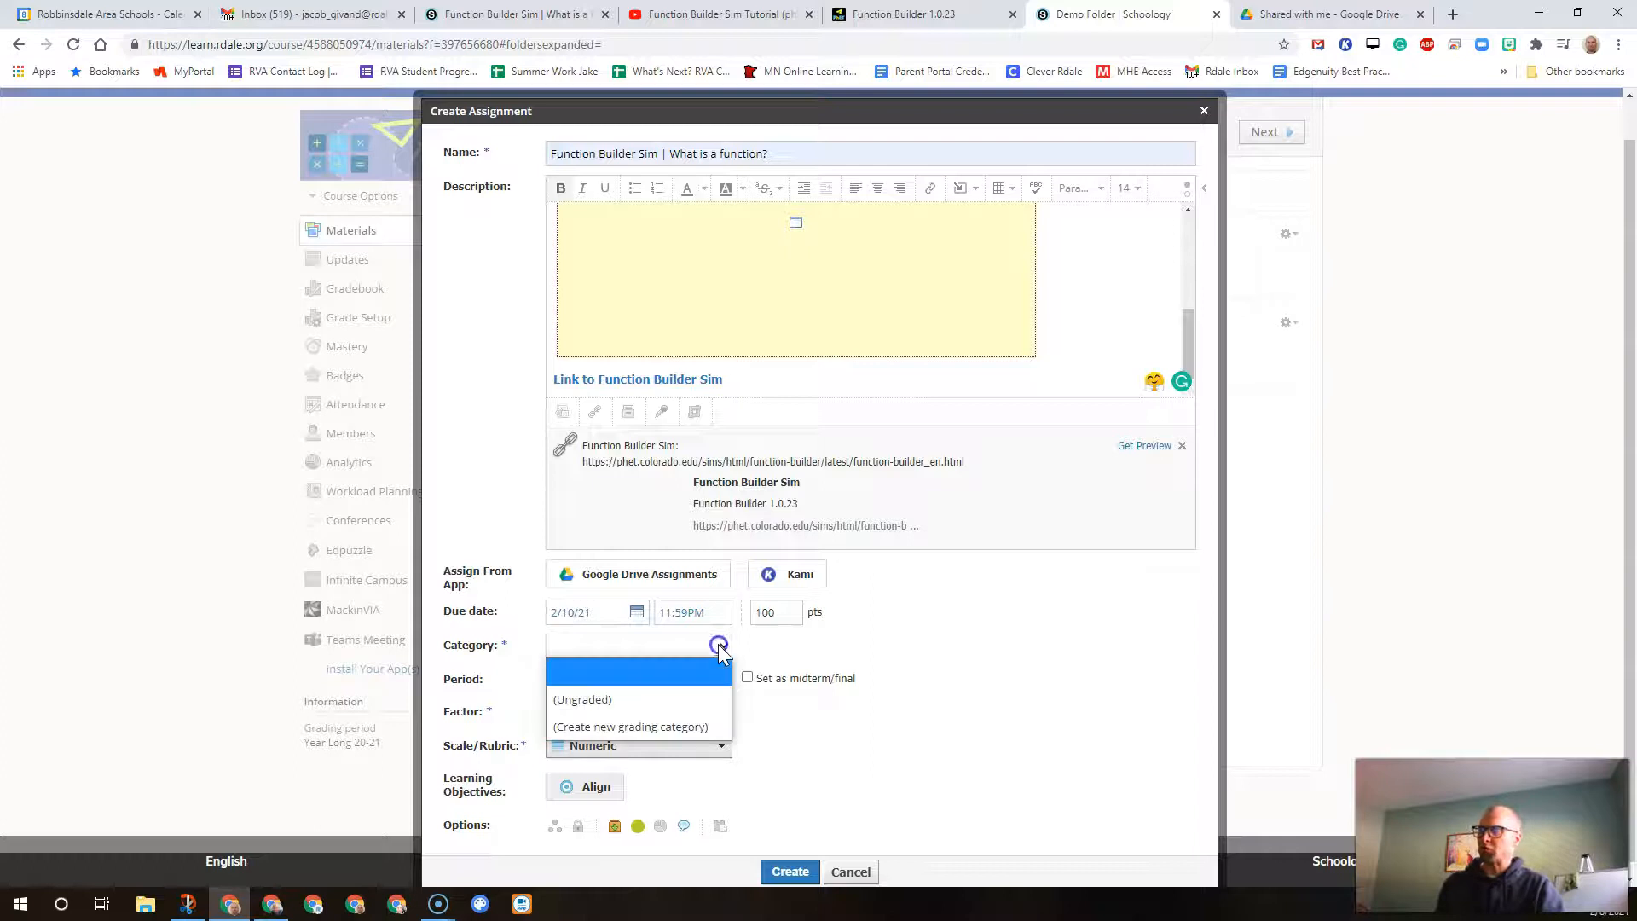
pyautogui.click(677, 701)
# Step: Choose the Function Builder Sim rubric as the grading scale, and view its criteria without changing them
pyautogui.scroll(-1, 938, 668)
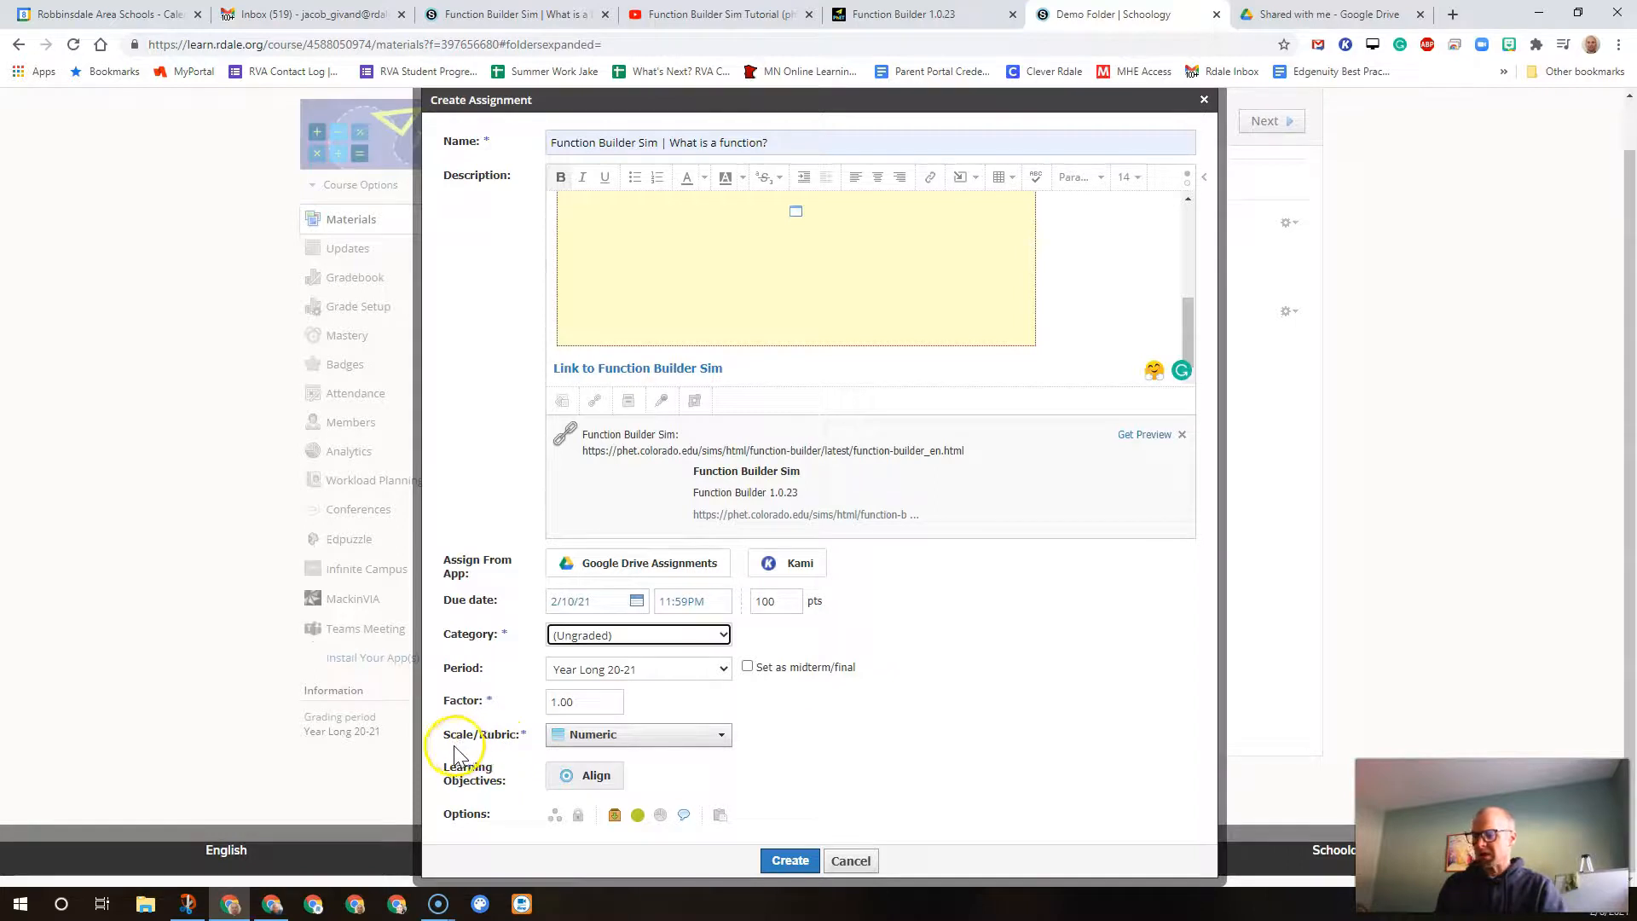
pyautogui.click(715, 745)
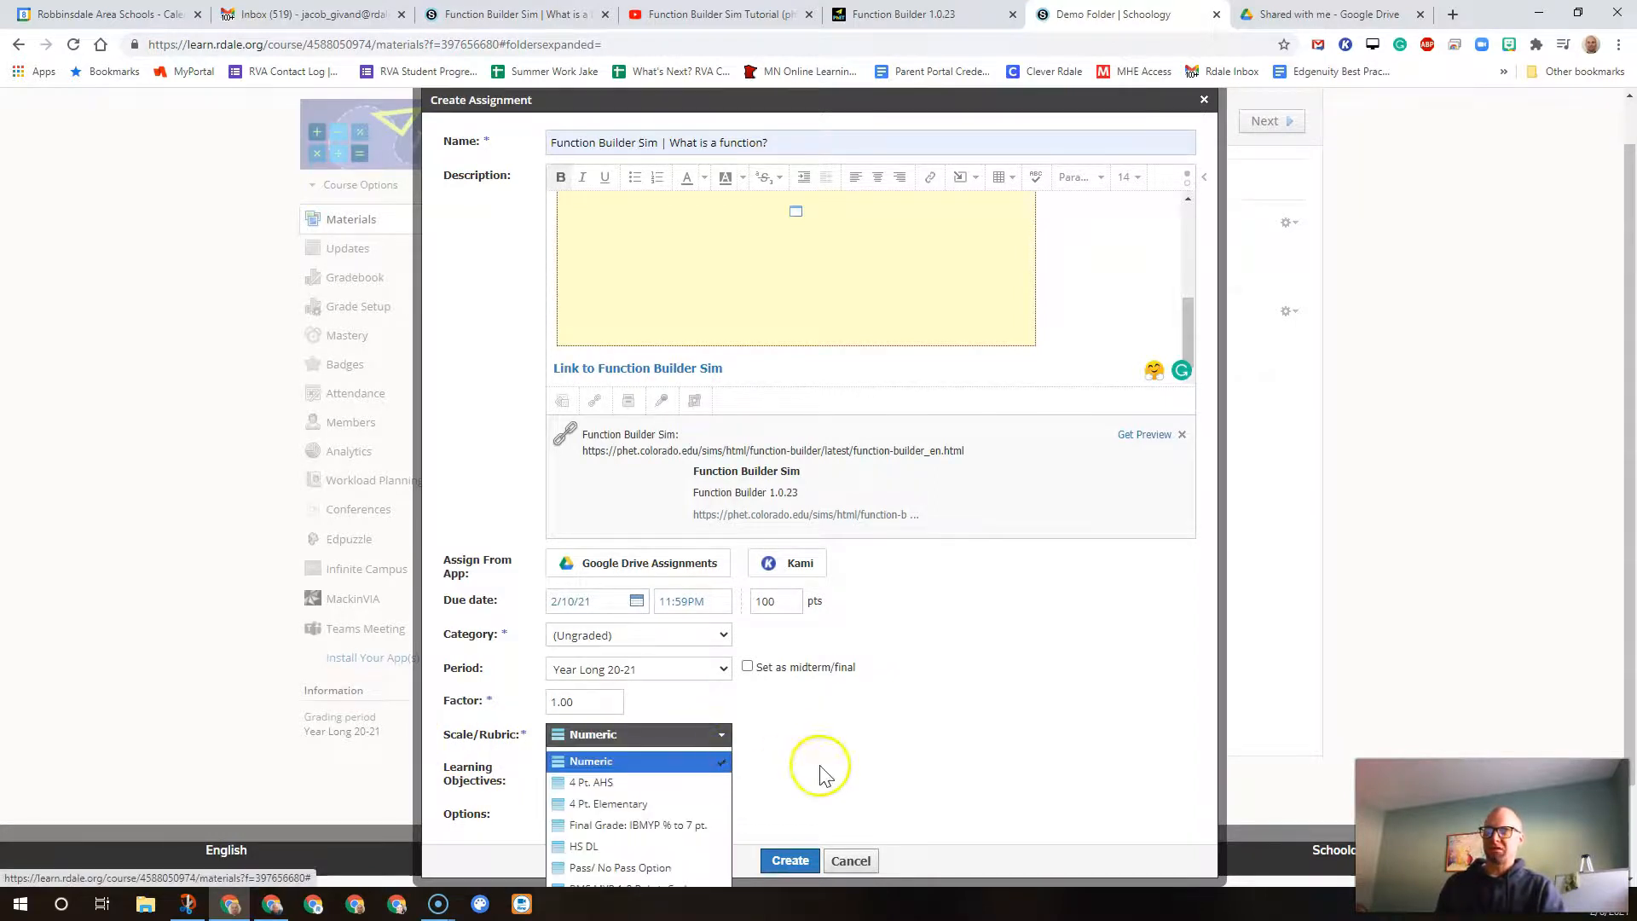
pyautogui.scroll(-2, 972, 716)
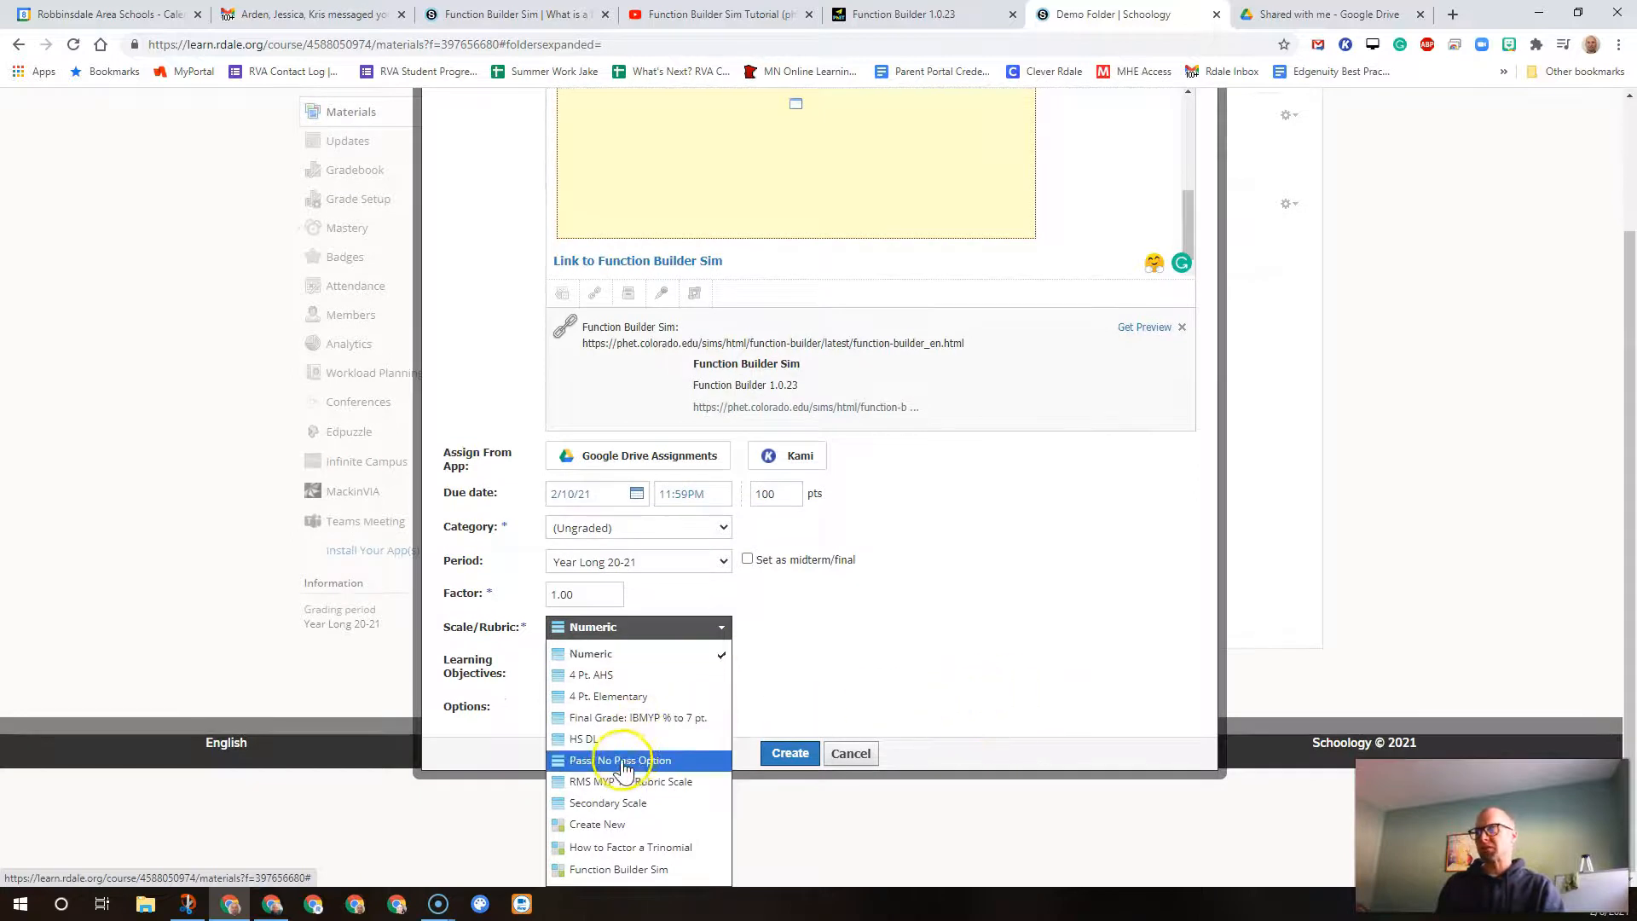
pyautogui.click(610, 872)
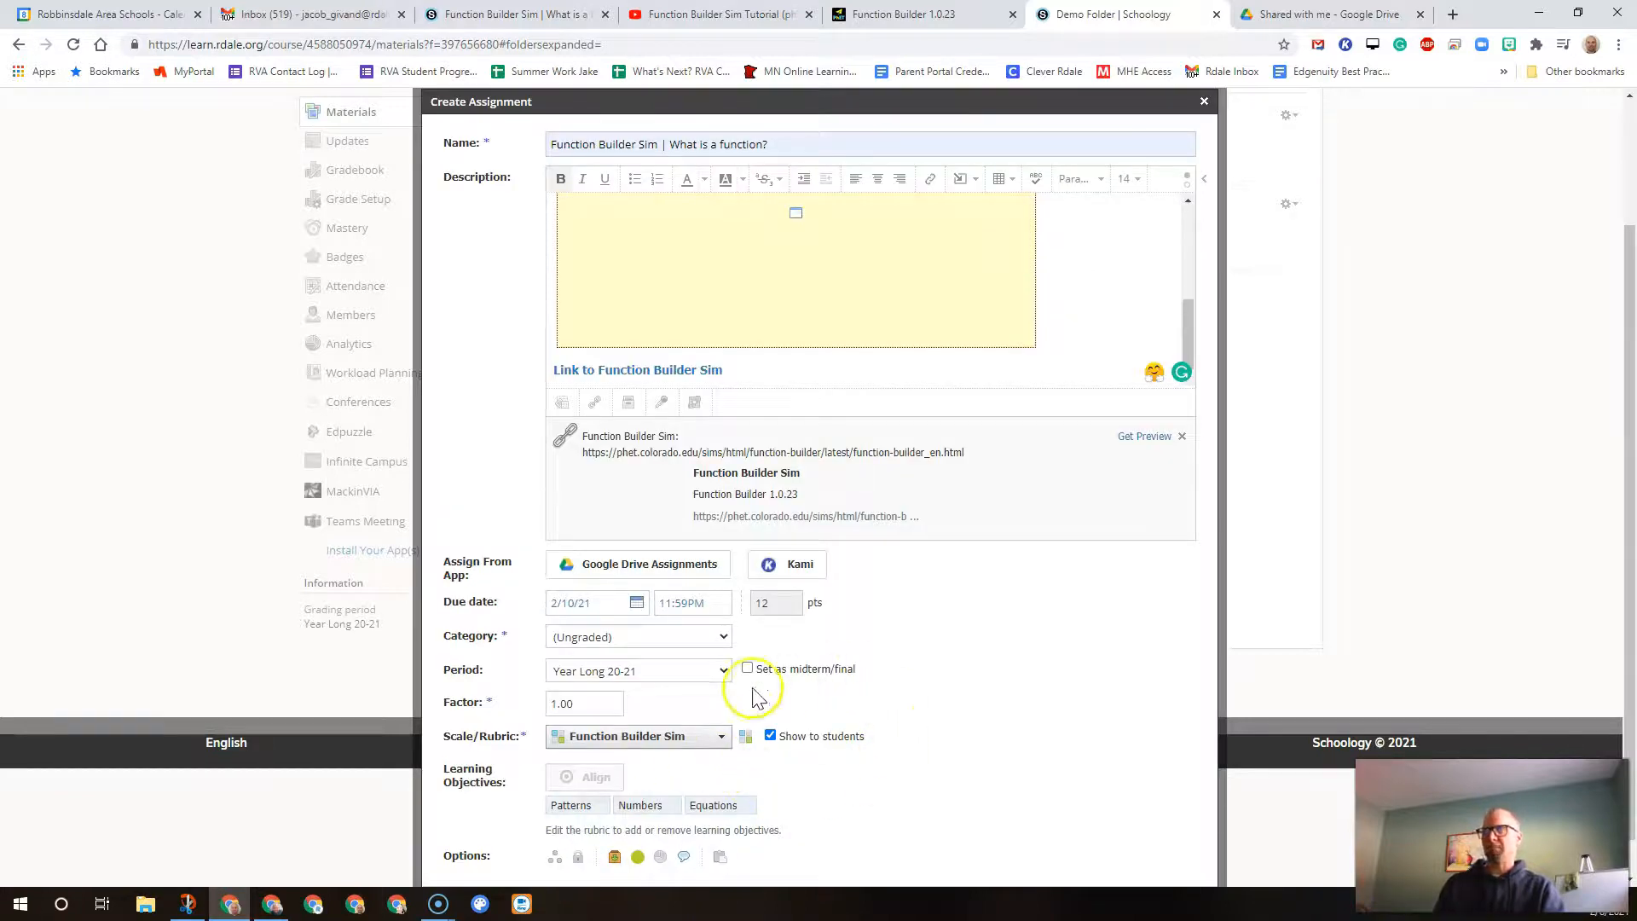
pyautogui.click(745, 738)
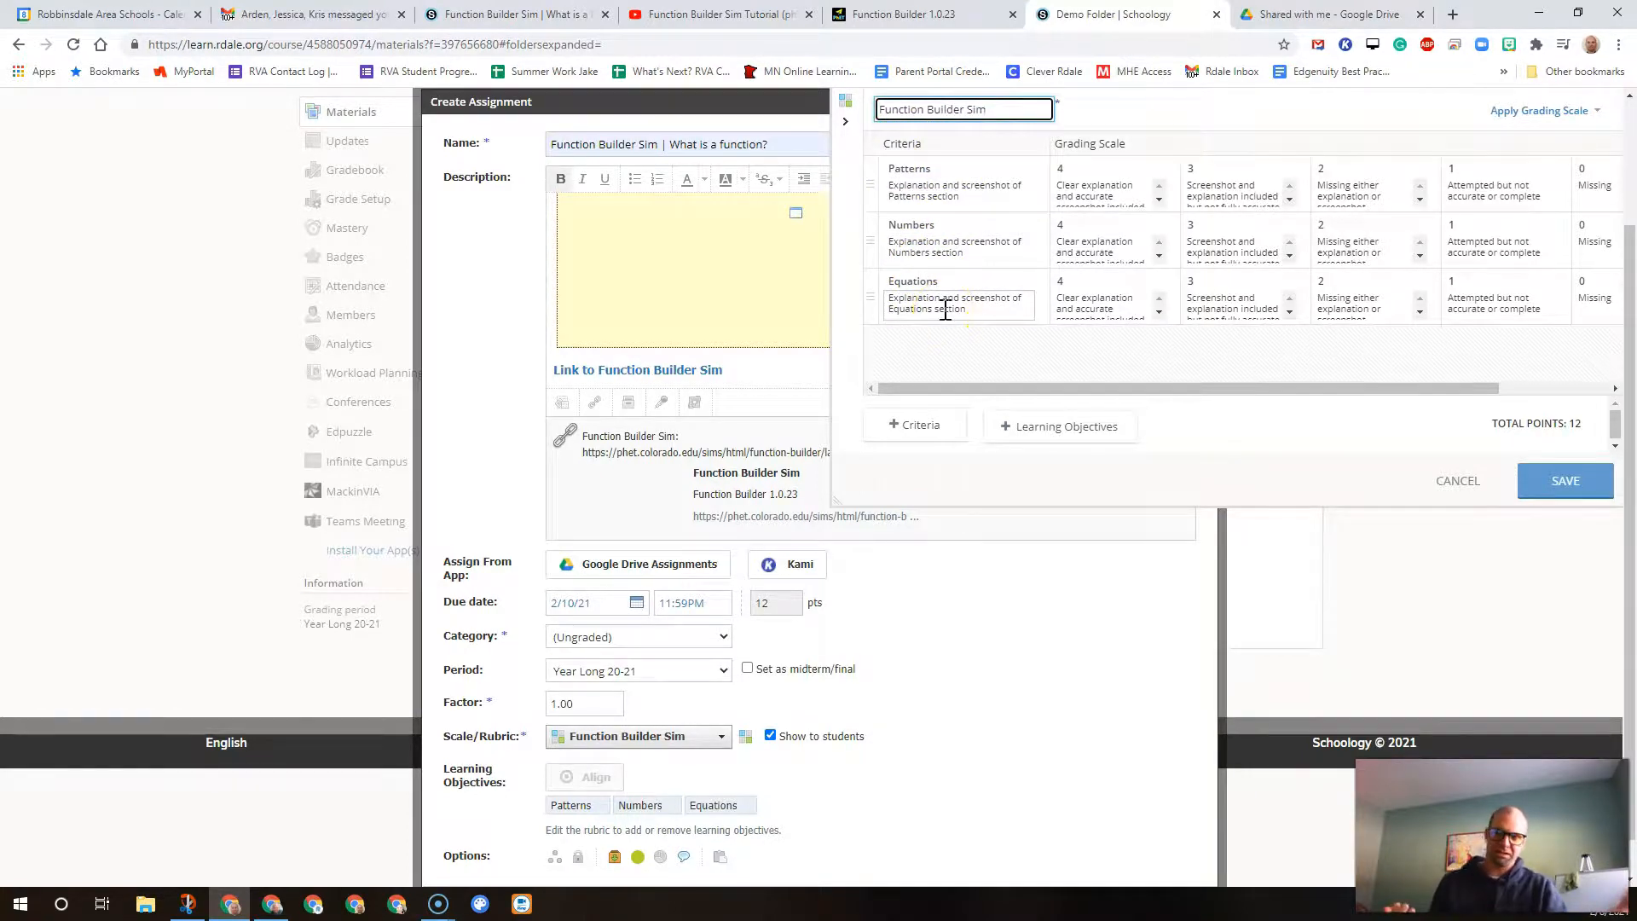
pyautogui.click(1447, 483)
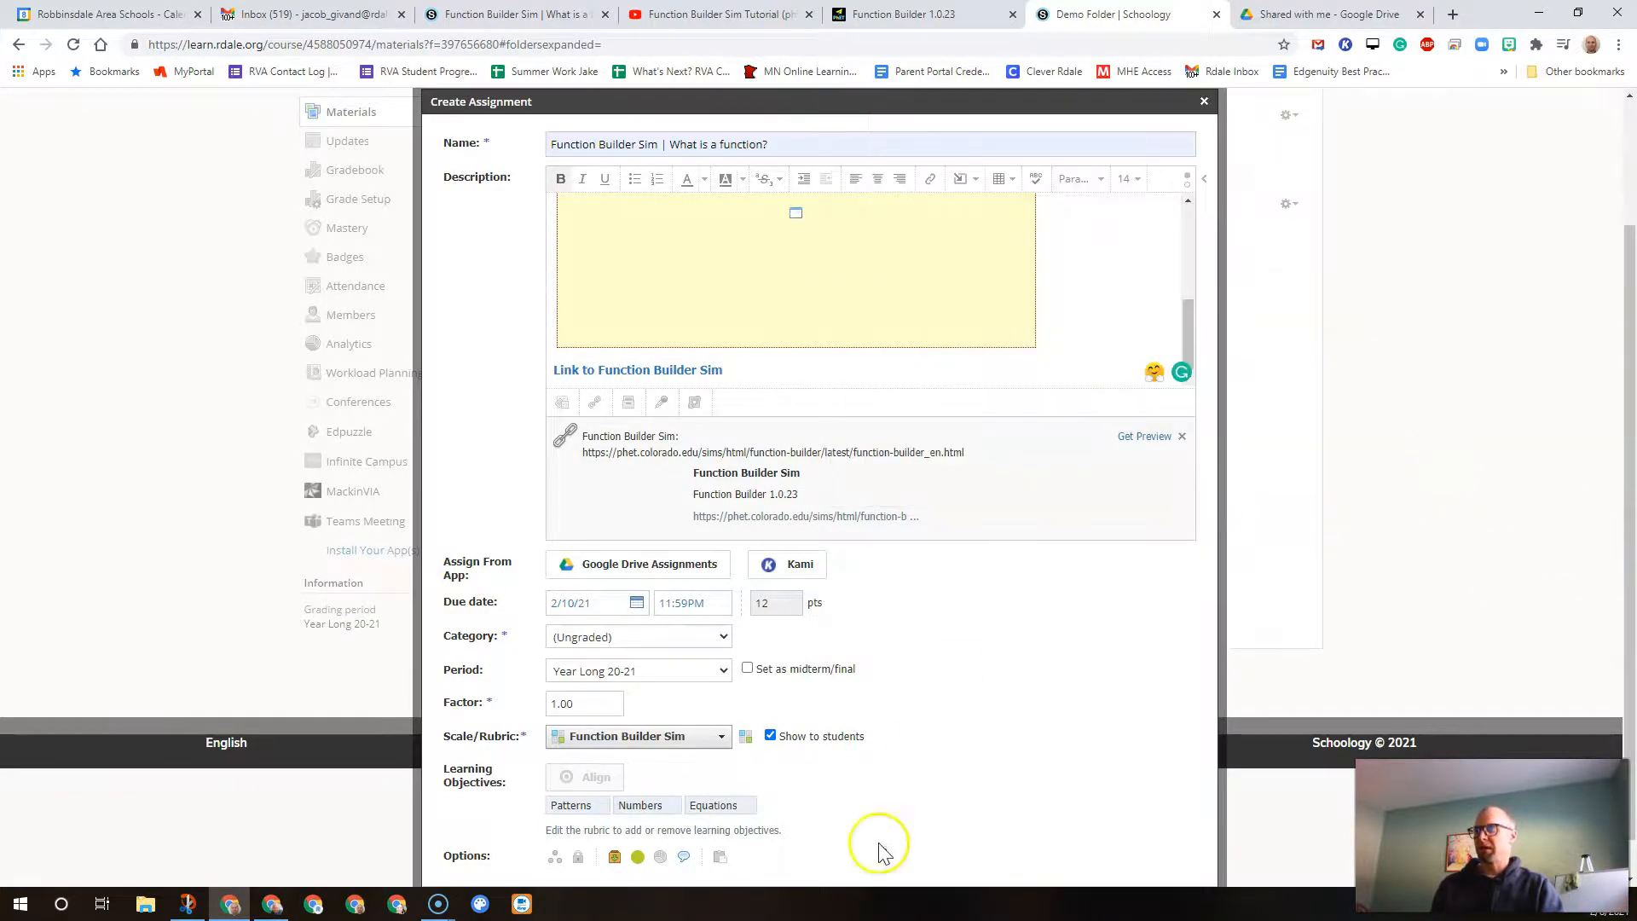
pyautogui.click(723, 738)
pyautogui.click(863, 585)
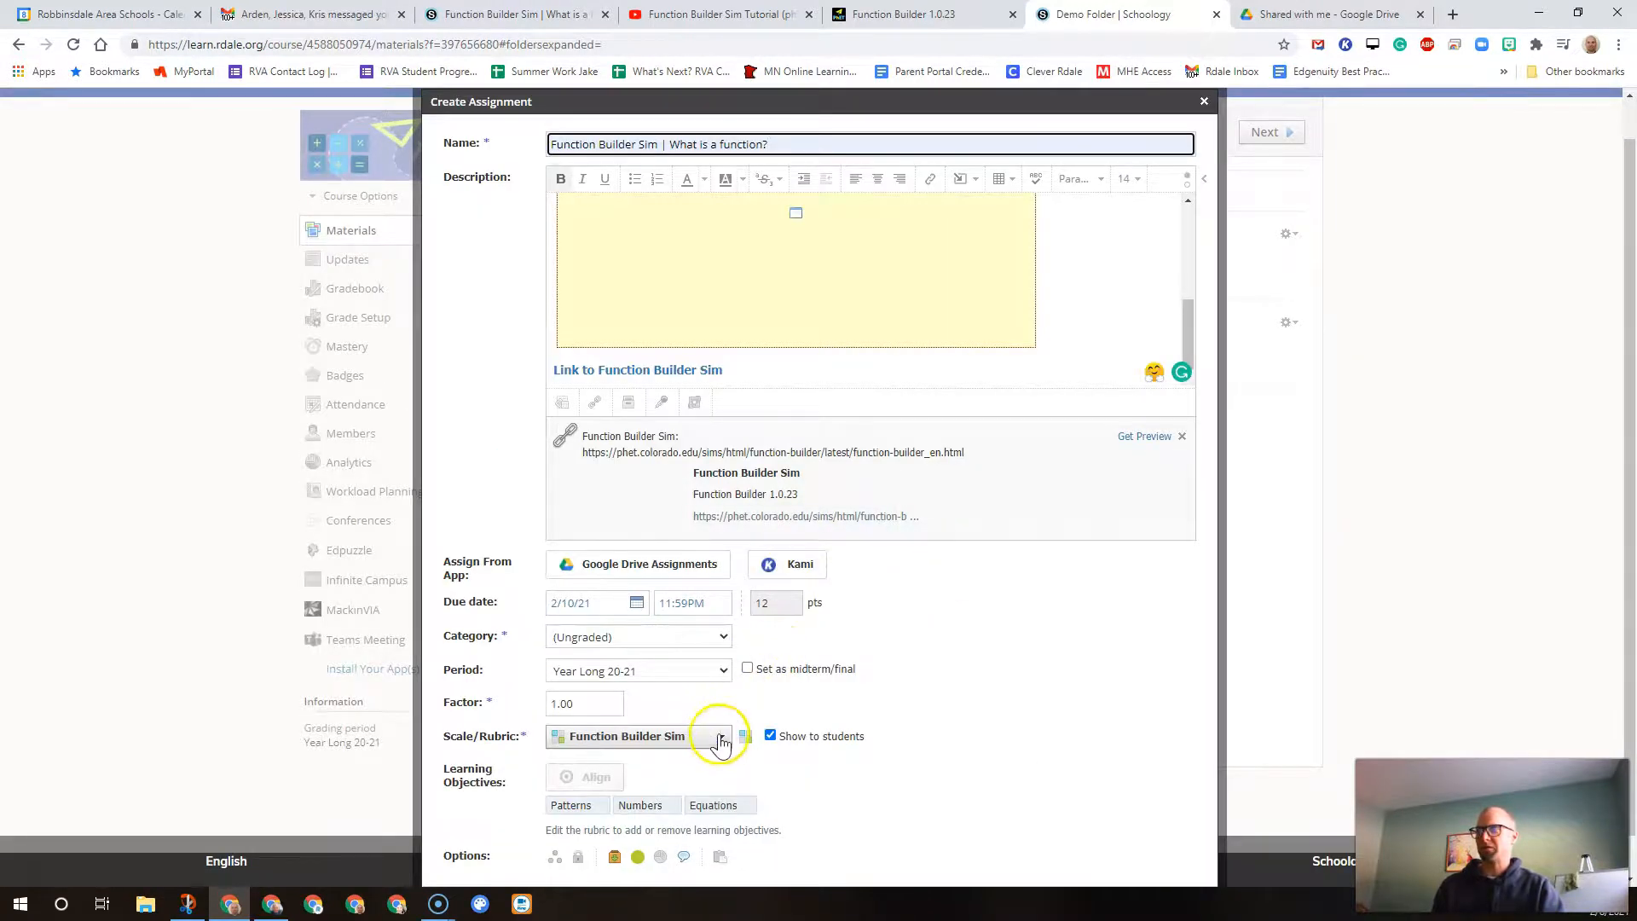
pyautogui.click(719, 735)
pyautogui.click(863, 465)
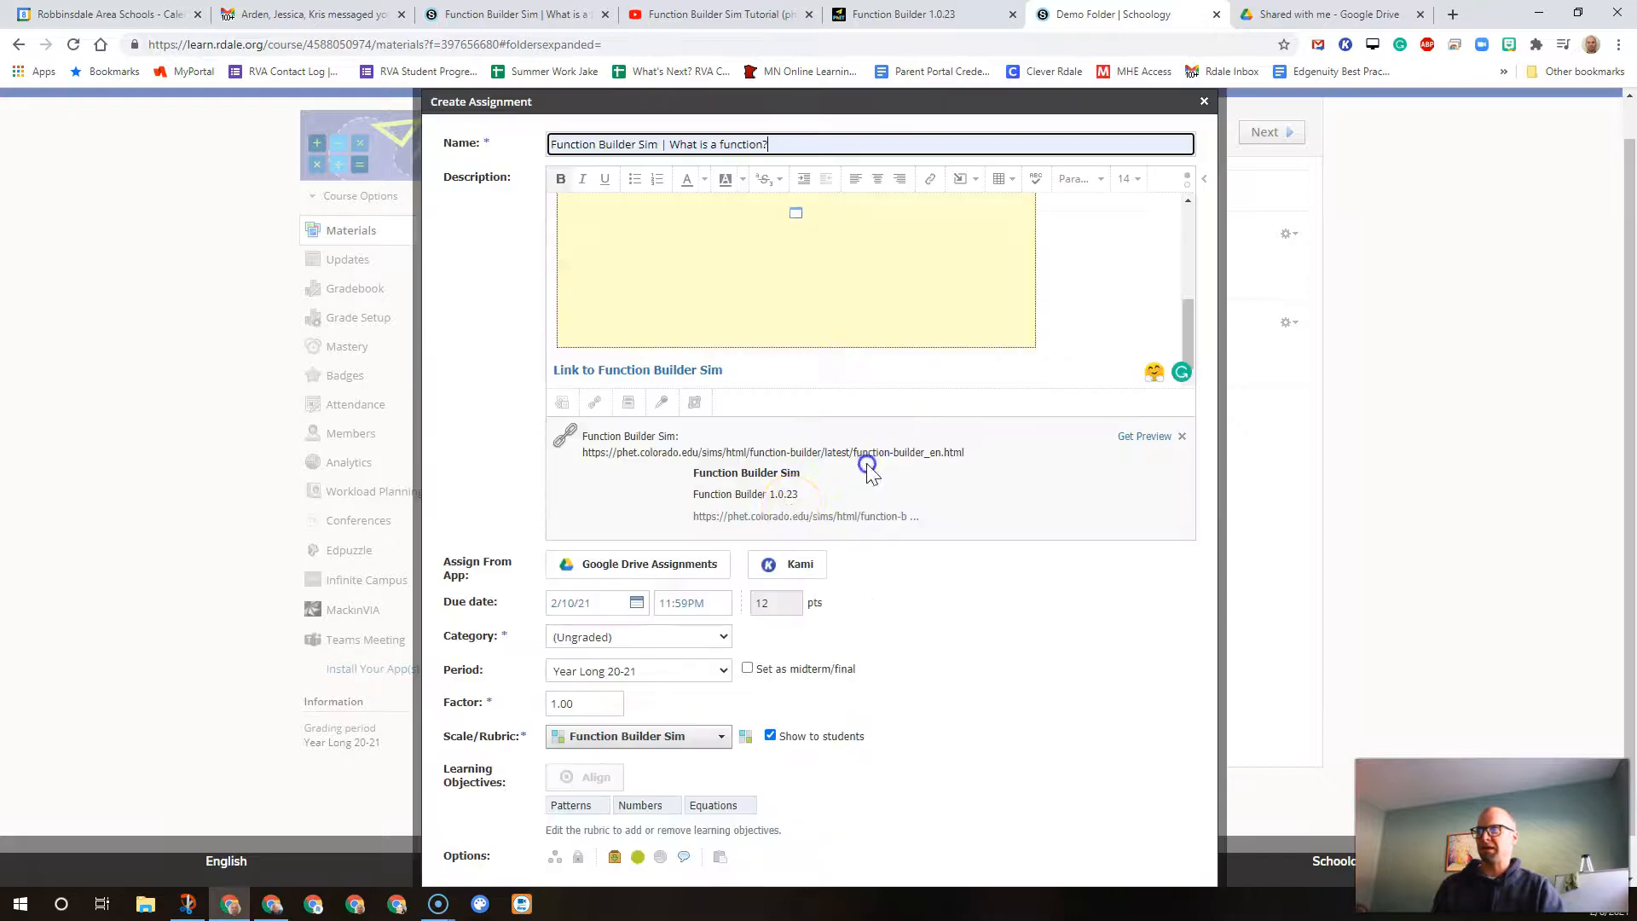
pyautogui.click(720, 748)
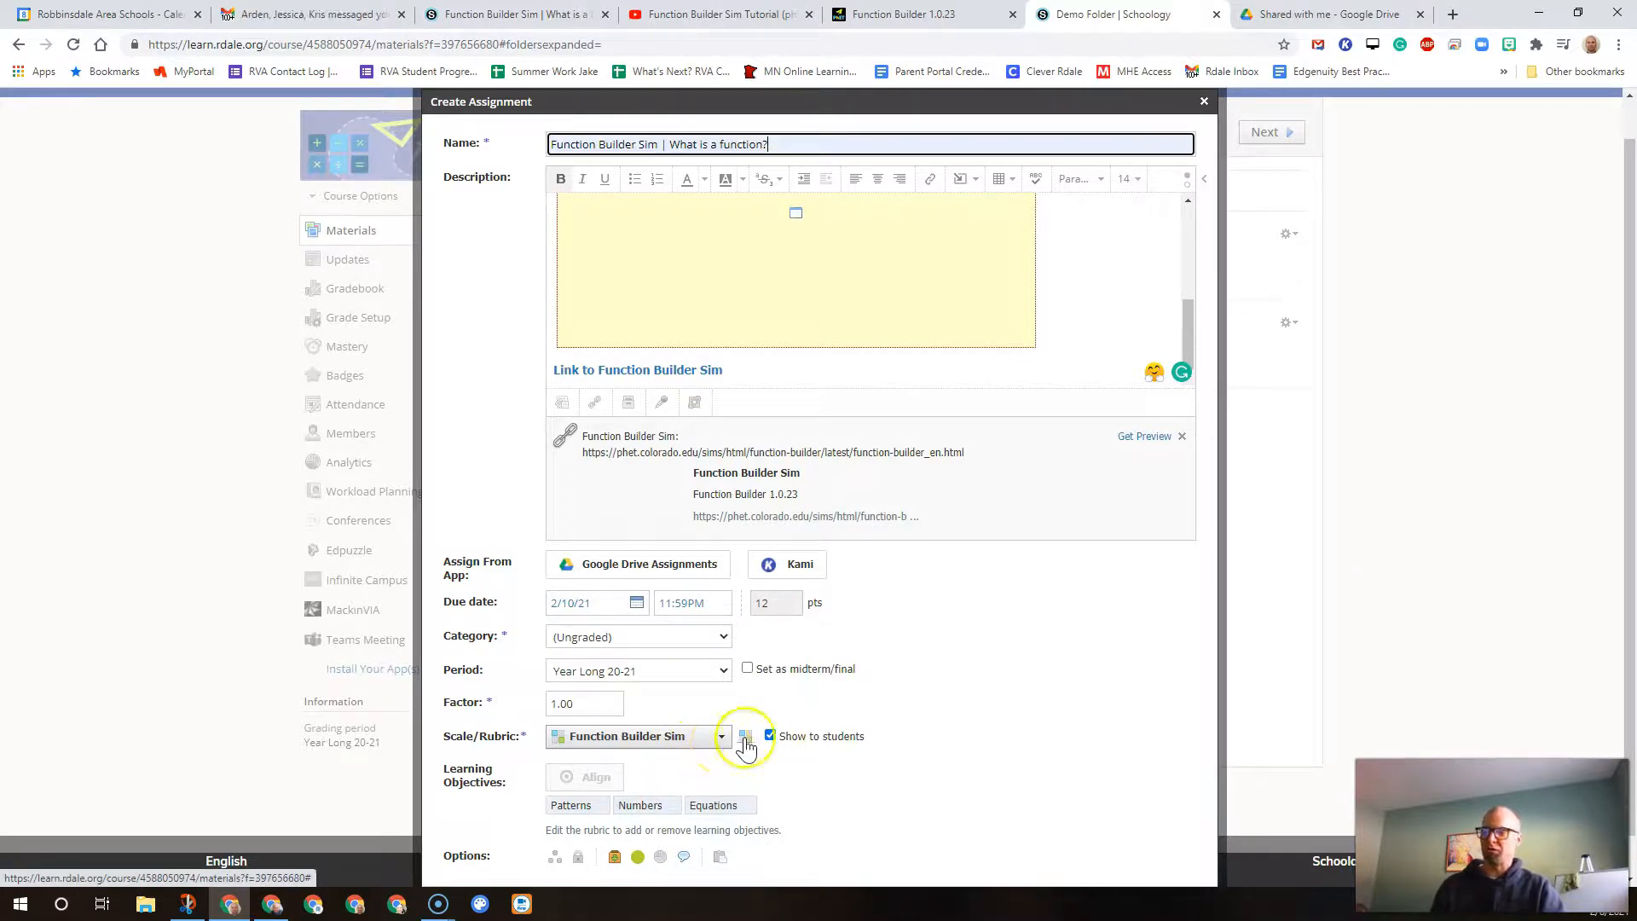
# Step: Create the "Function Builder Sim | What is a function?" assignment with the settings entered
pyautogui.scroll(-1, 1279, 707)
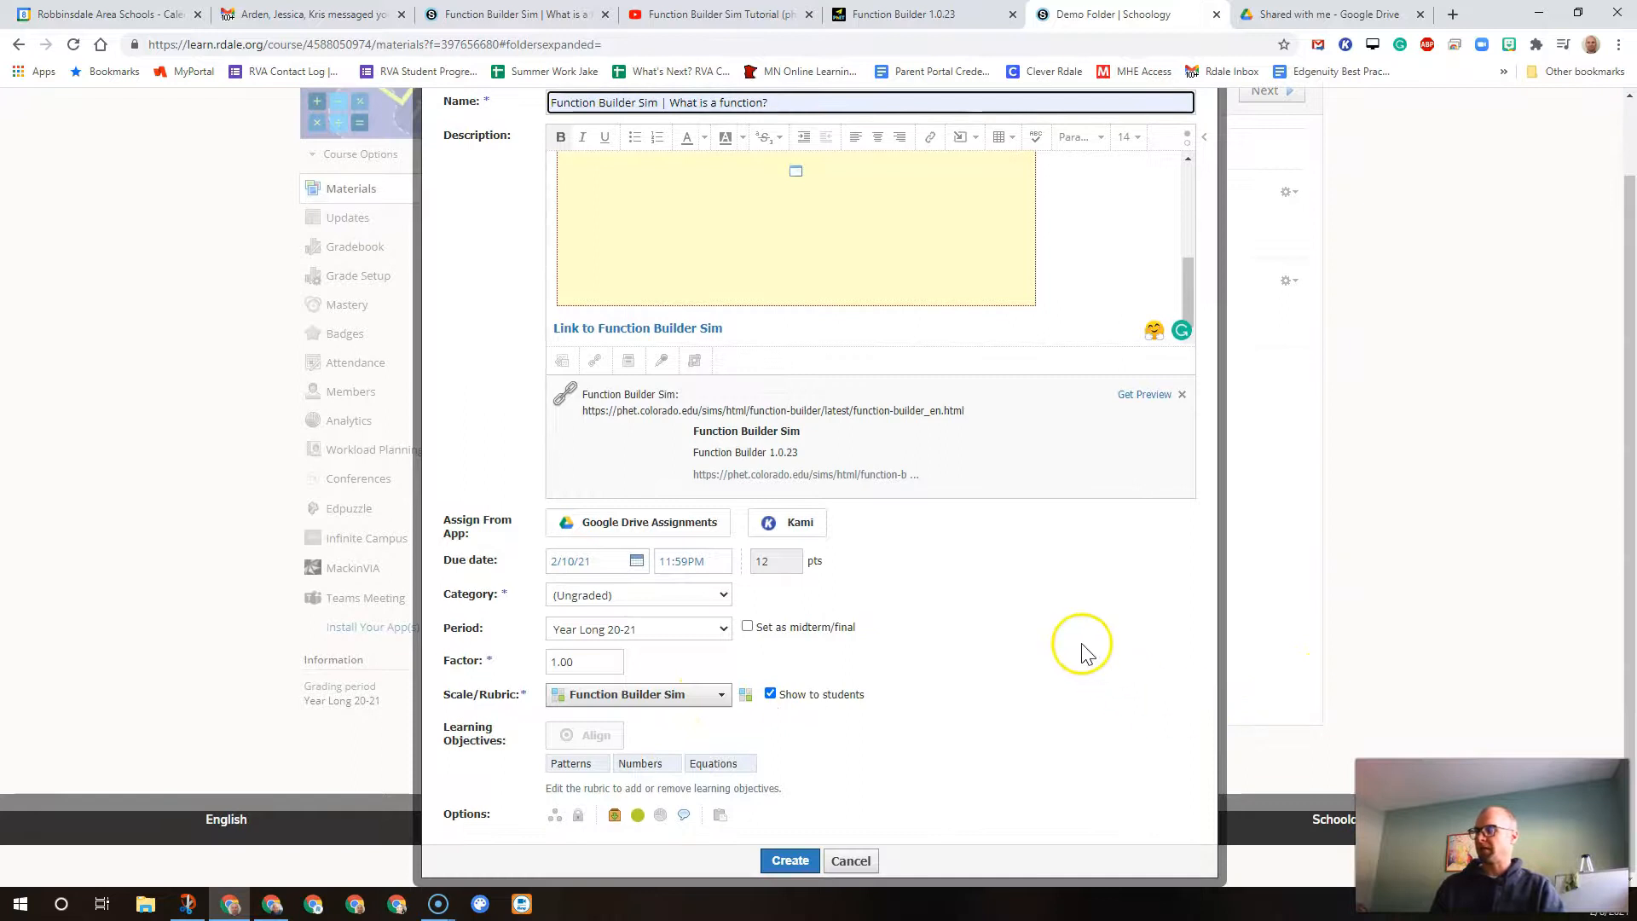
pyautogui.click(768, 563)
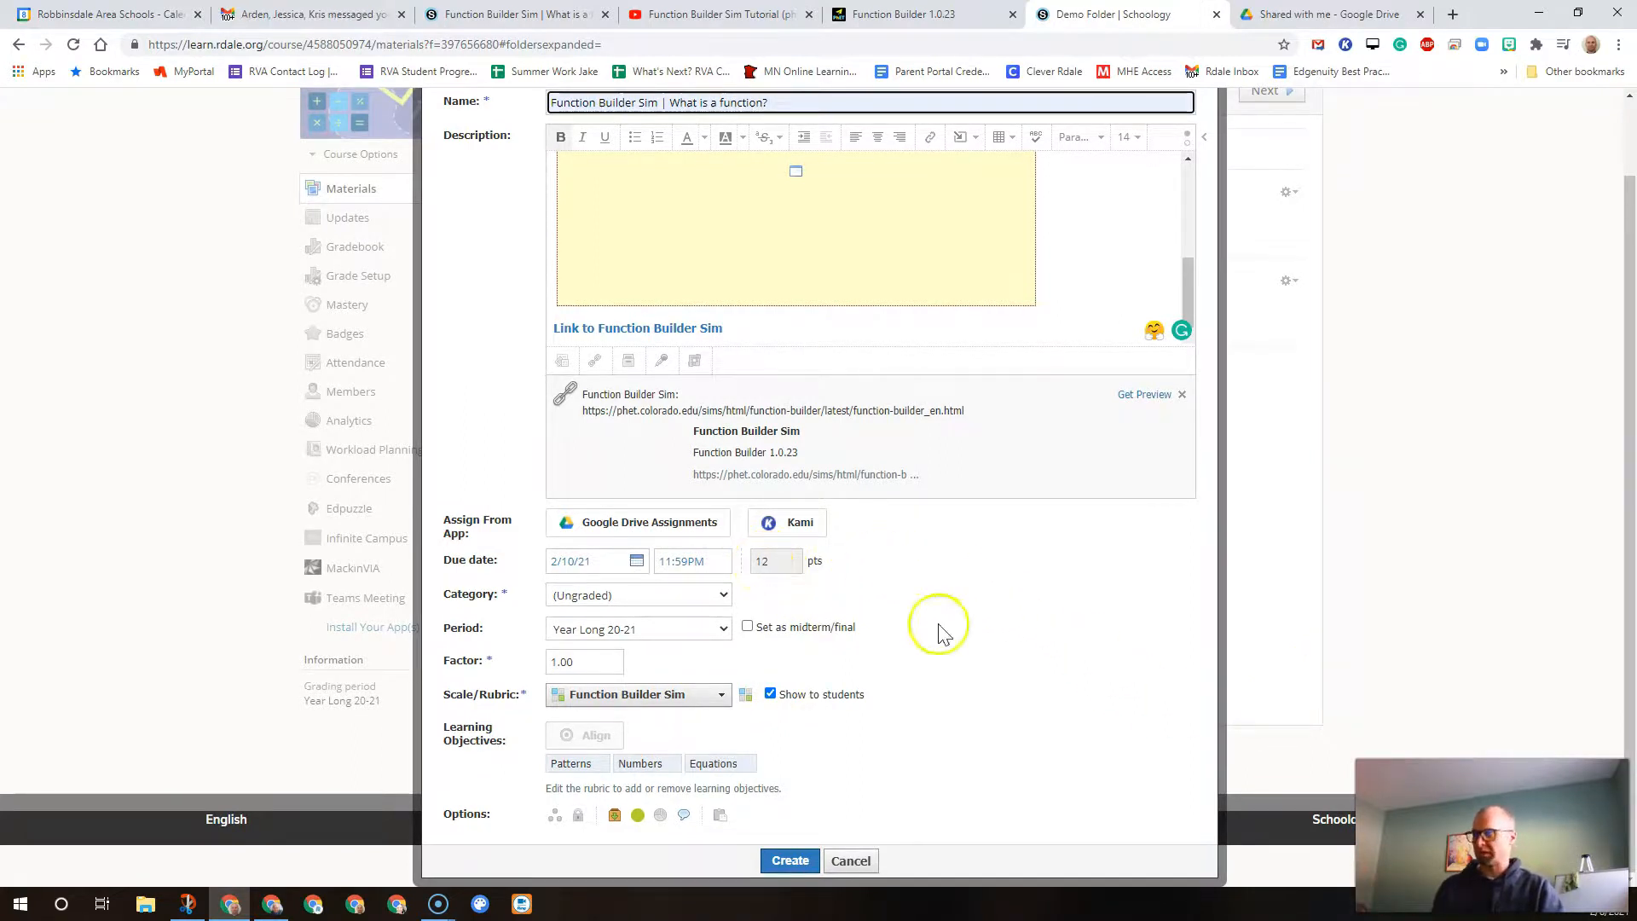
pyautogui.click(772, 861)
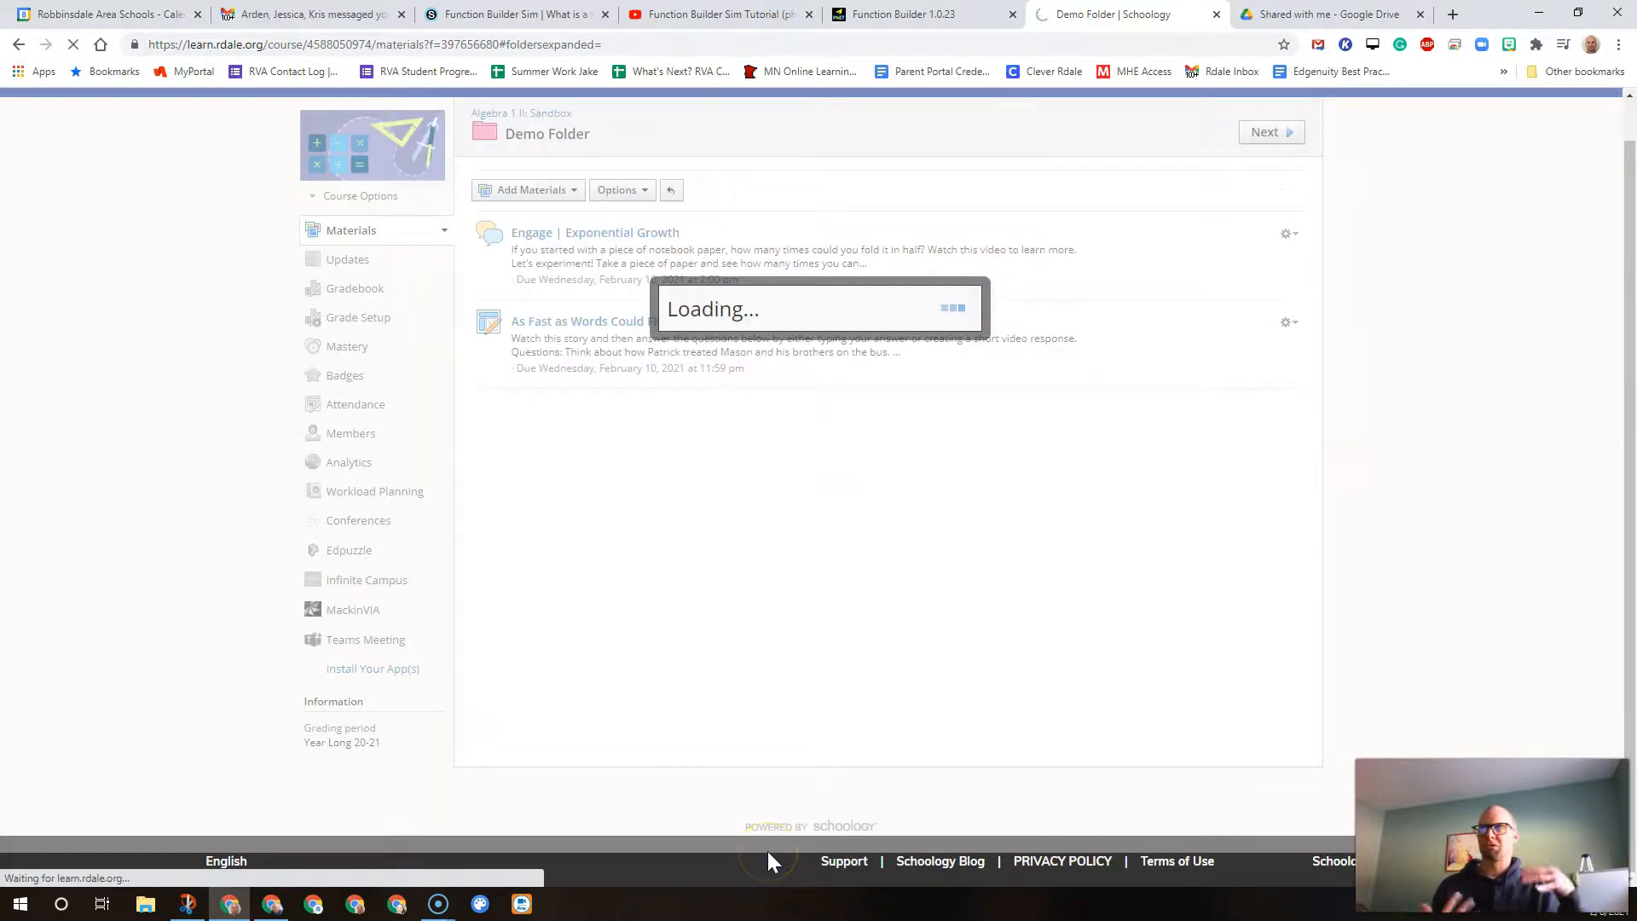
# Step: Review the posted assignment's instructions, embedded tutorial video, rubric table and attached Function Builder Sim link
pyautogui.click(638, 444)
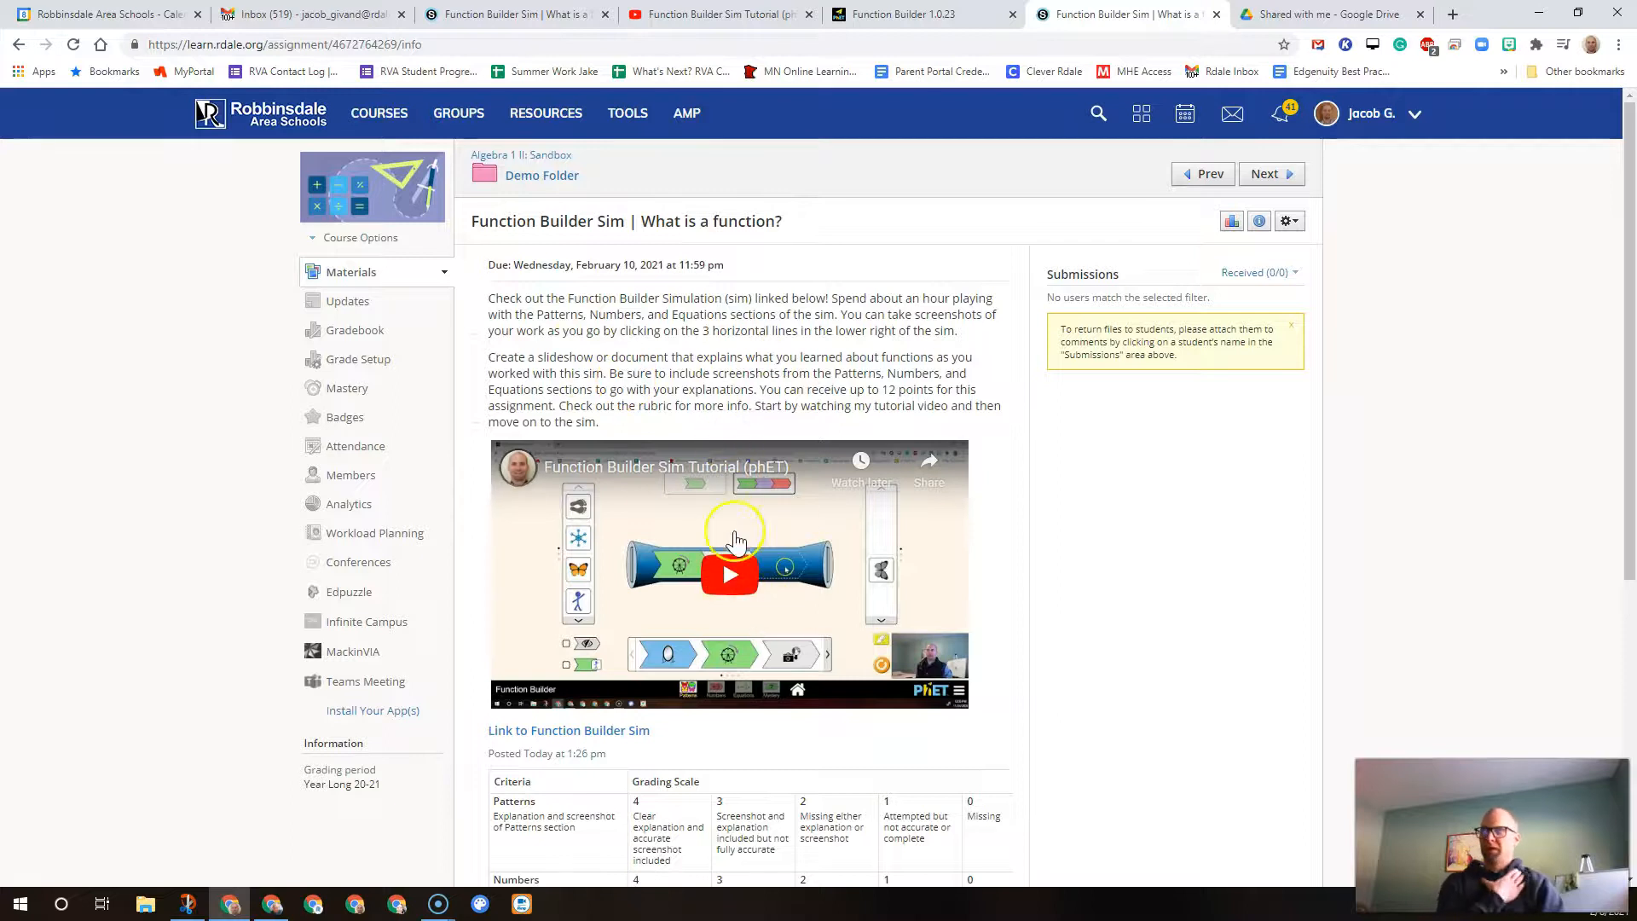
pyautogui.scroll(-1, 1038, 623)
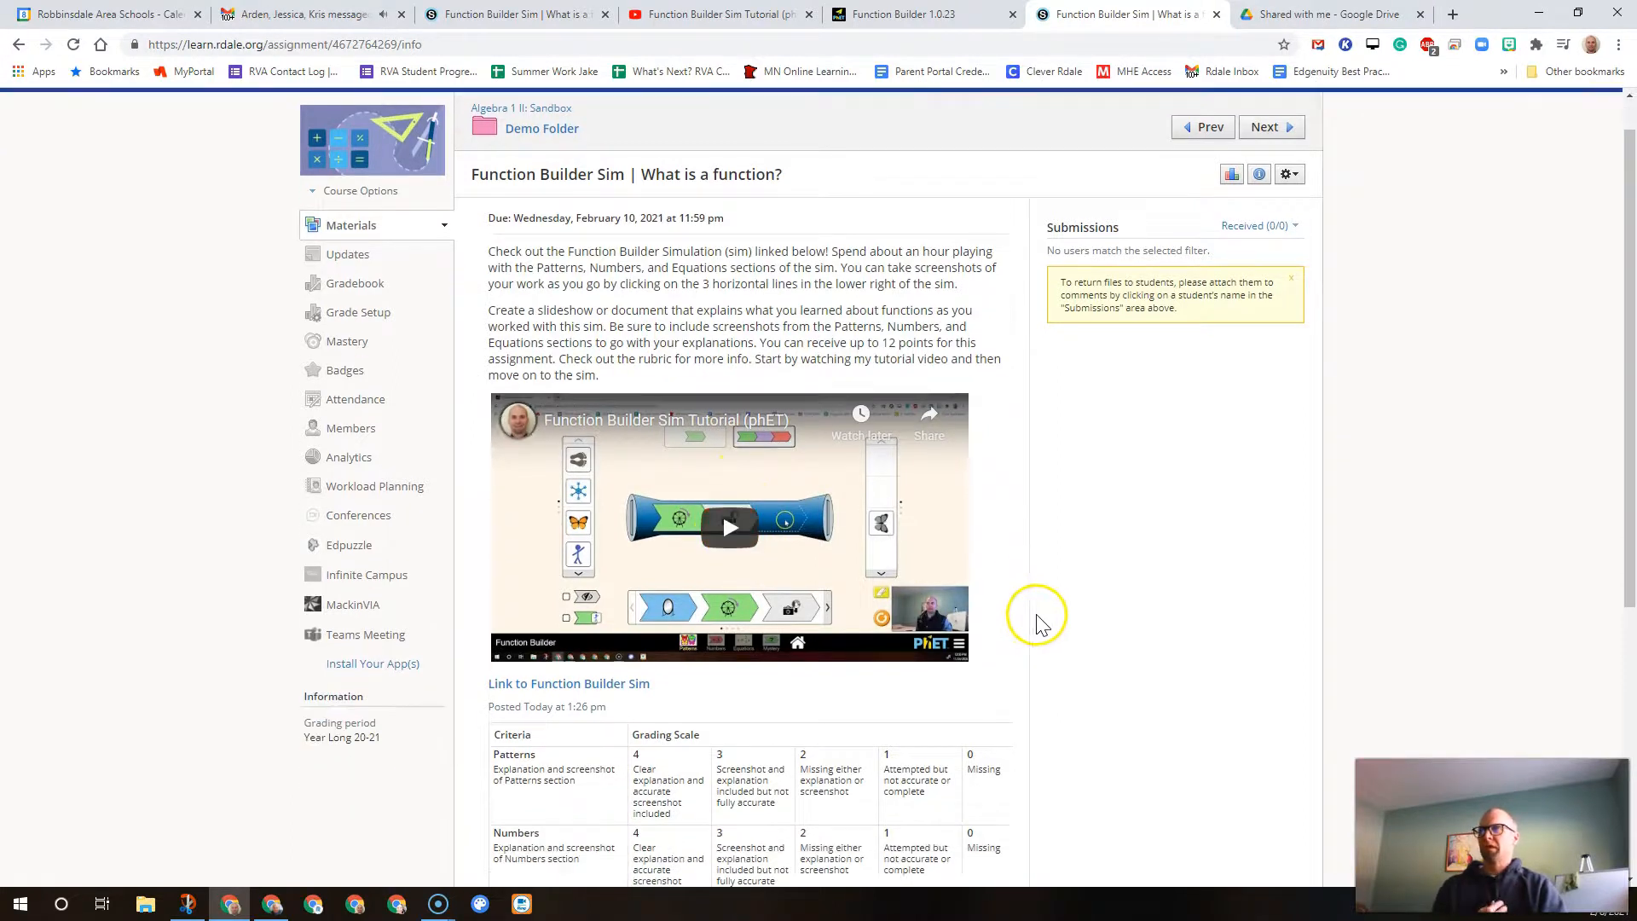
pyautogui.scroll(-3, 1039, 623)
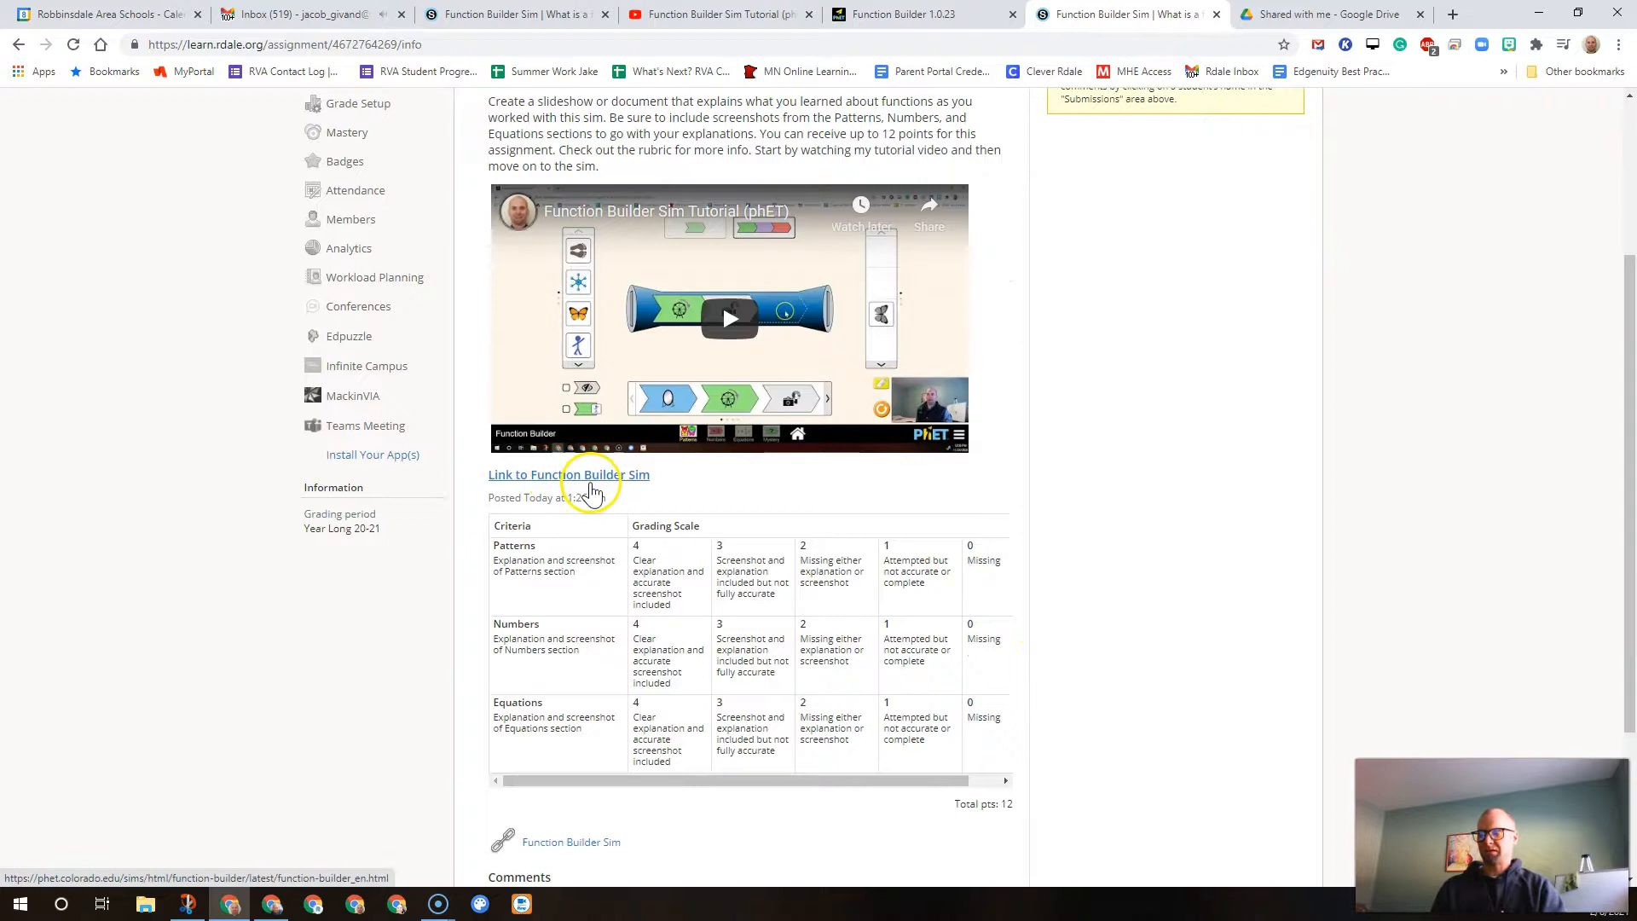
pyautogui.scroll(-2, 1185, 506)
pyautogui.moveTo(567, 678)
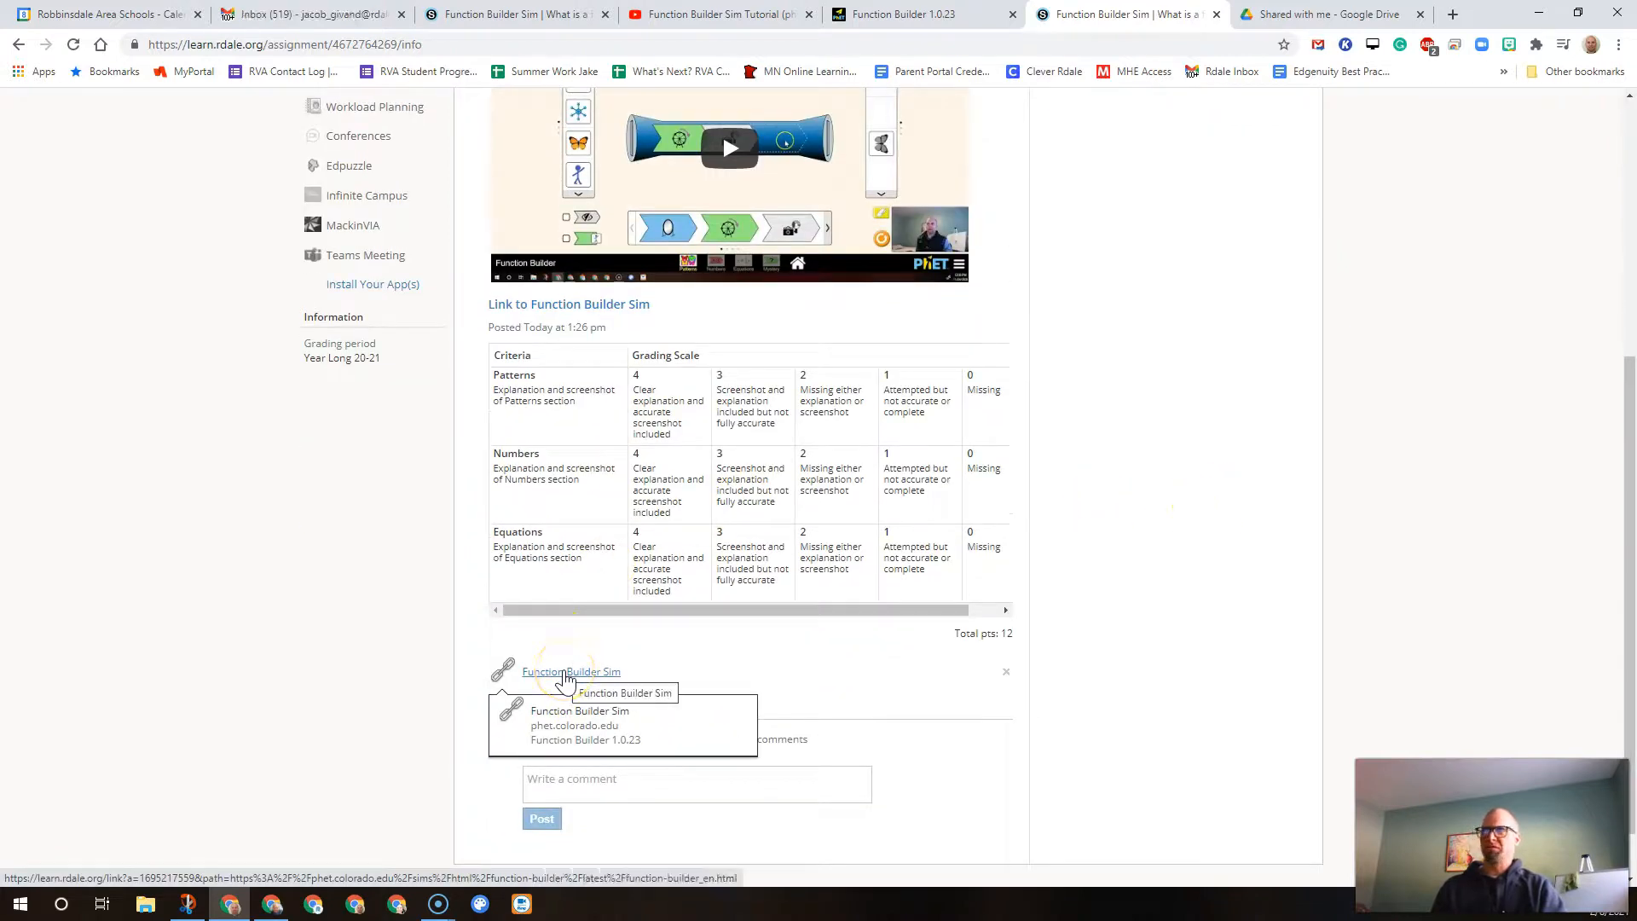
# Step: Test the "Link to Function Builder Sim" hyperlink beneath the video, and return to the start of the assignment page
pyautogui.click(555, 312)
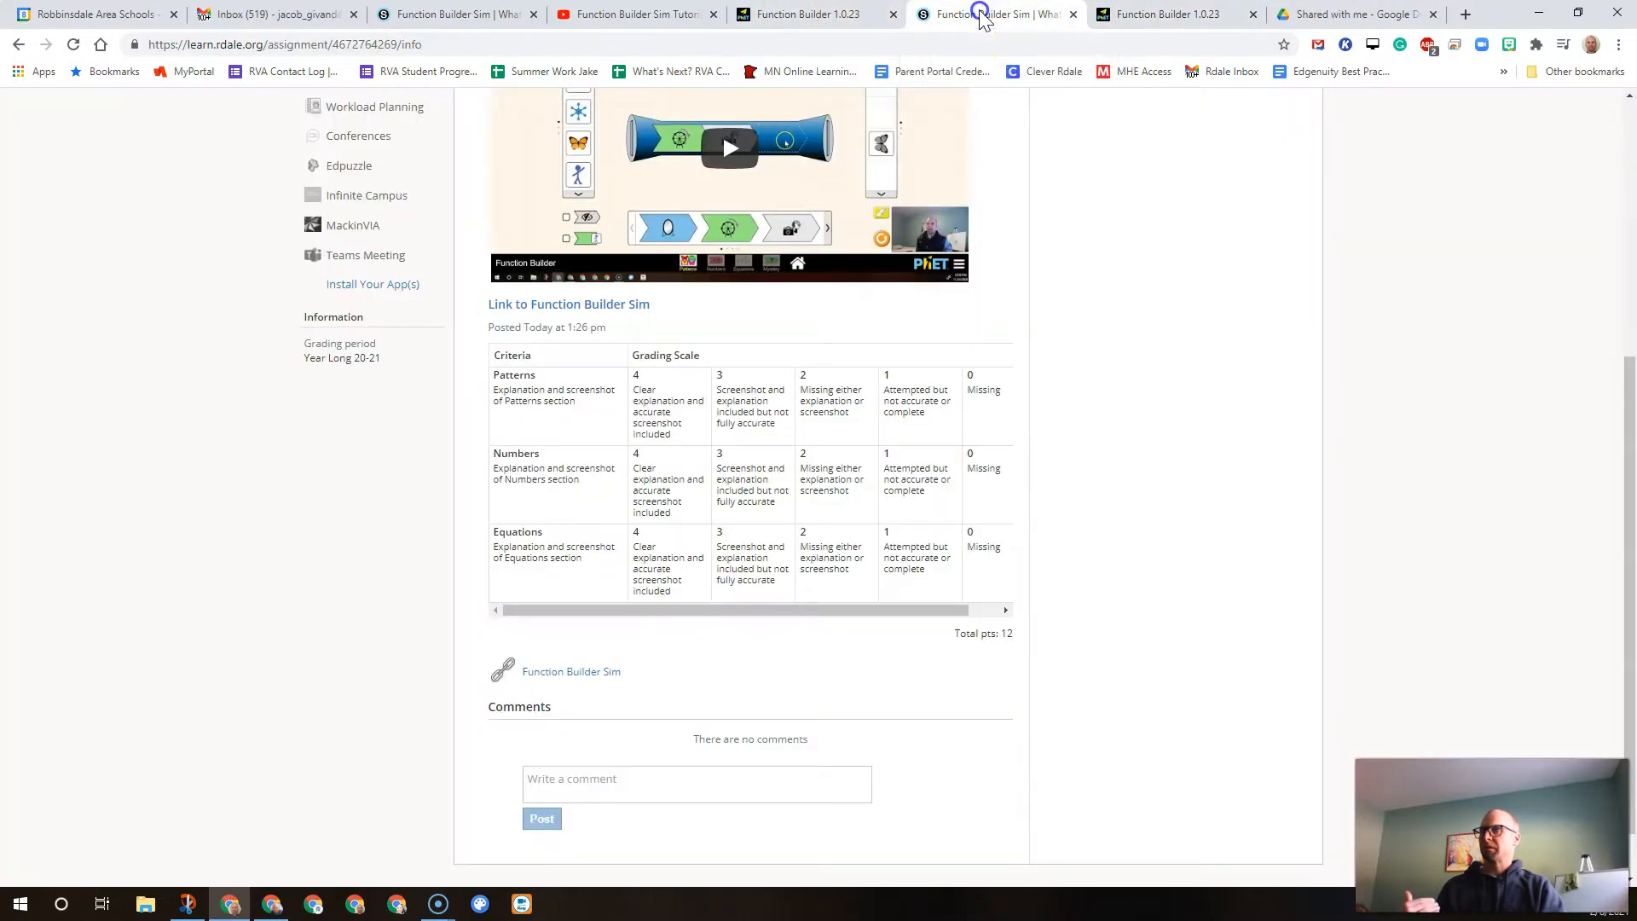
pyautogui.click(989, 14)
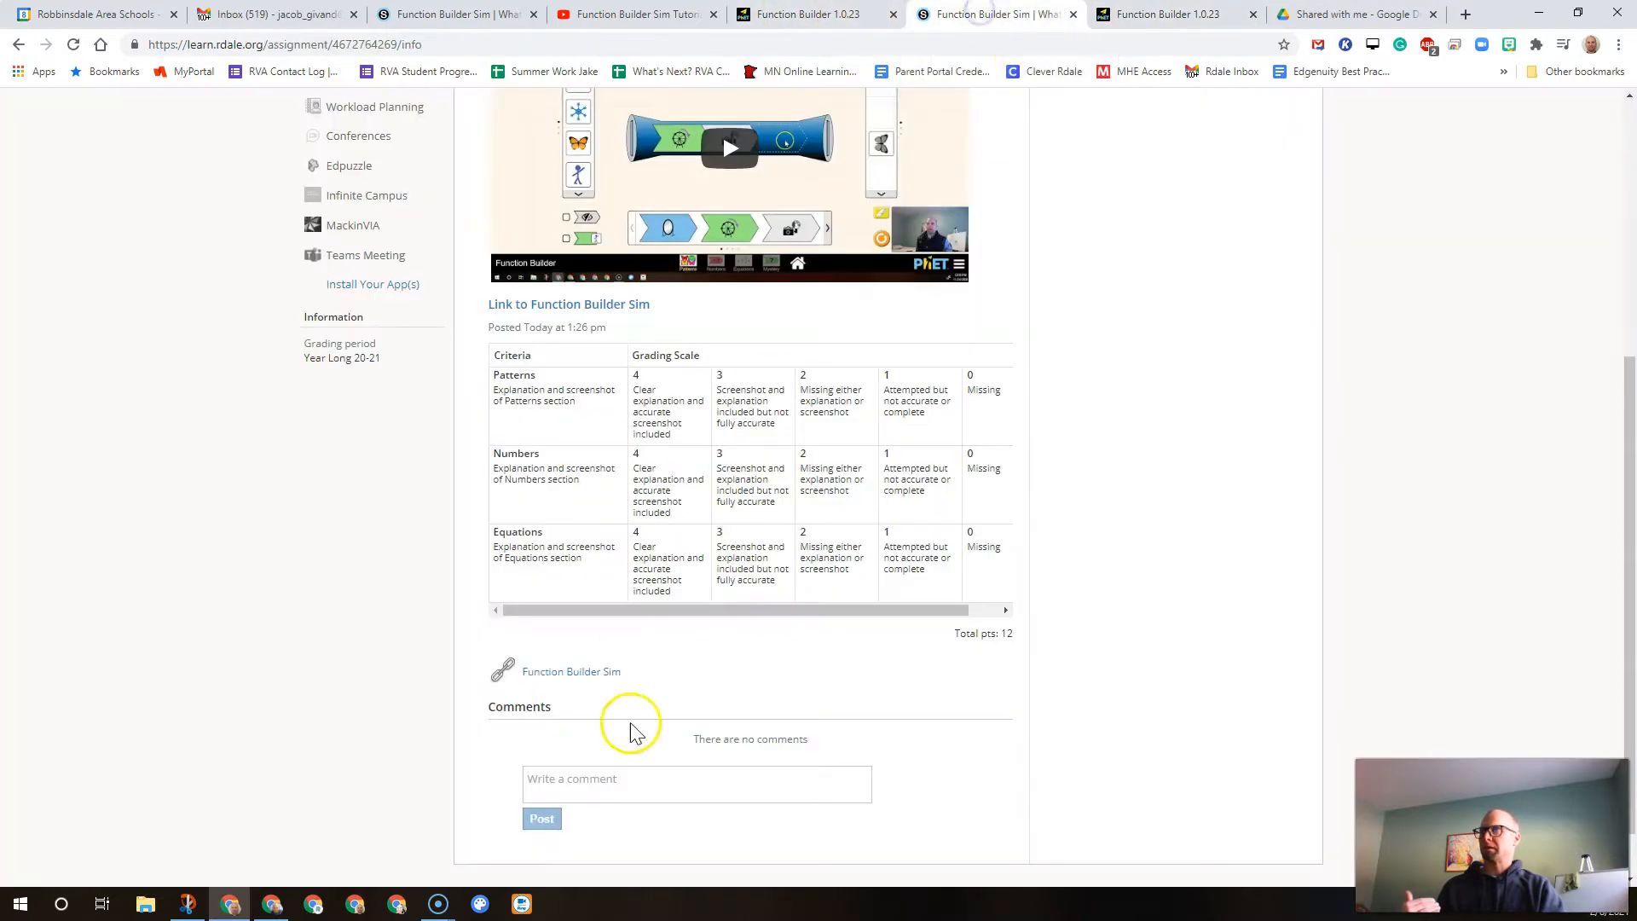
pyautogui.scroll(5, 1159, 664)
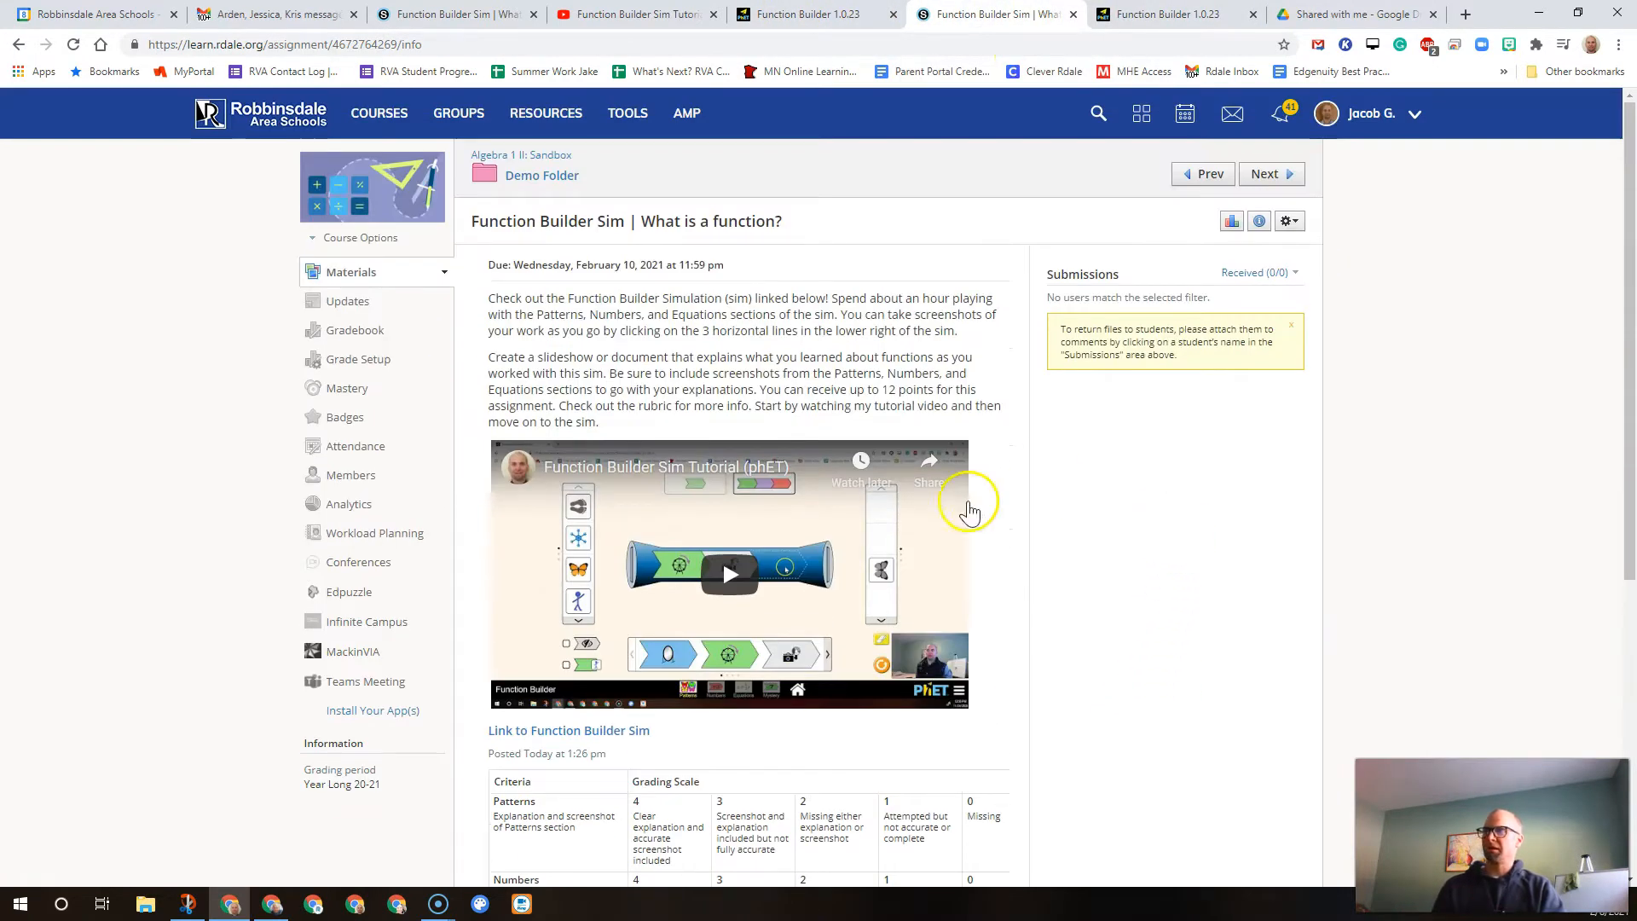